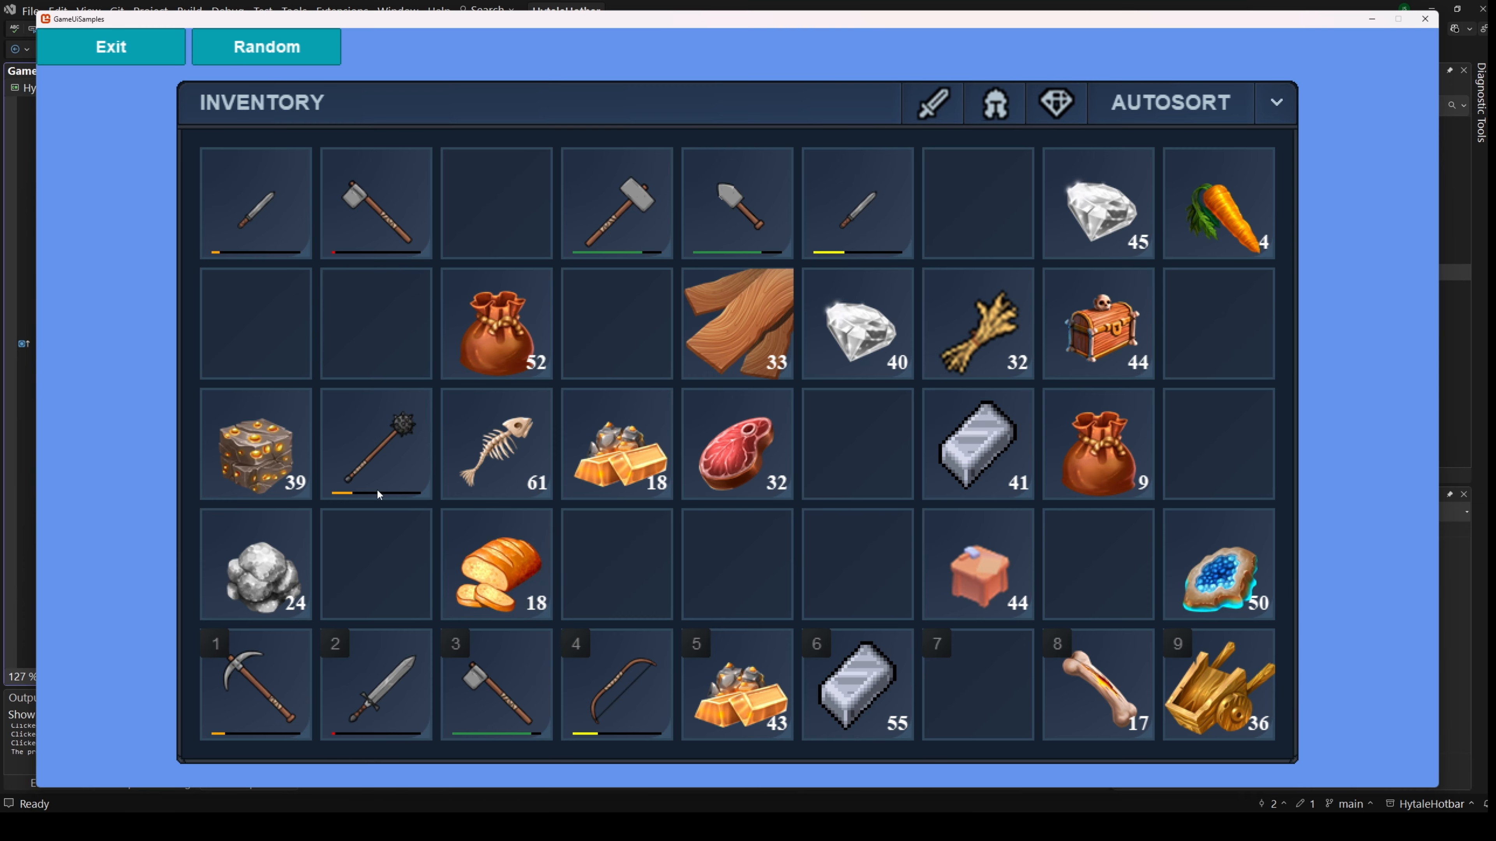
Rearrange inventory items, moving the fish skeleton to the second row and the sword from hotbar slot 2 to the slot above.
left_click_drag(477, 460, 376, 323)
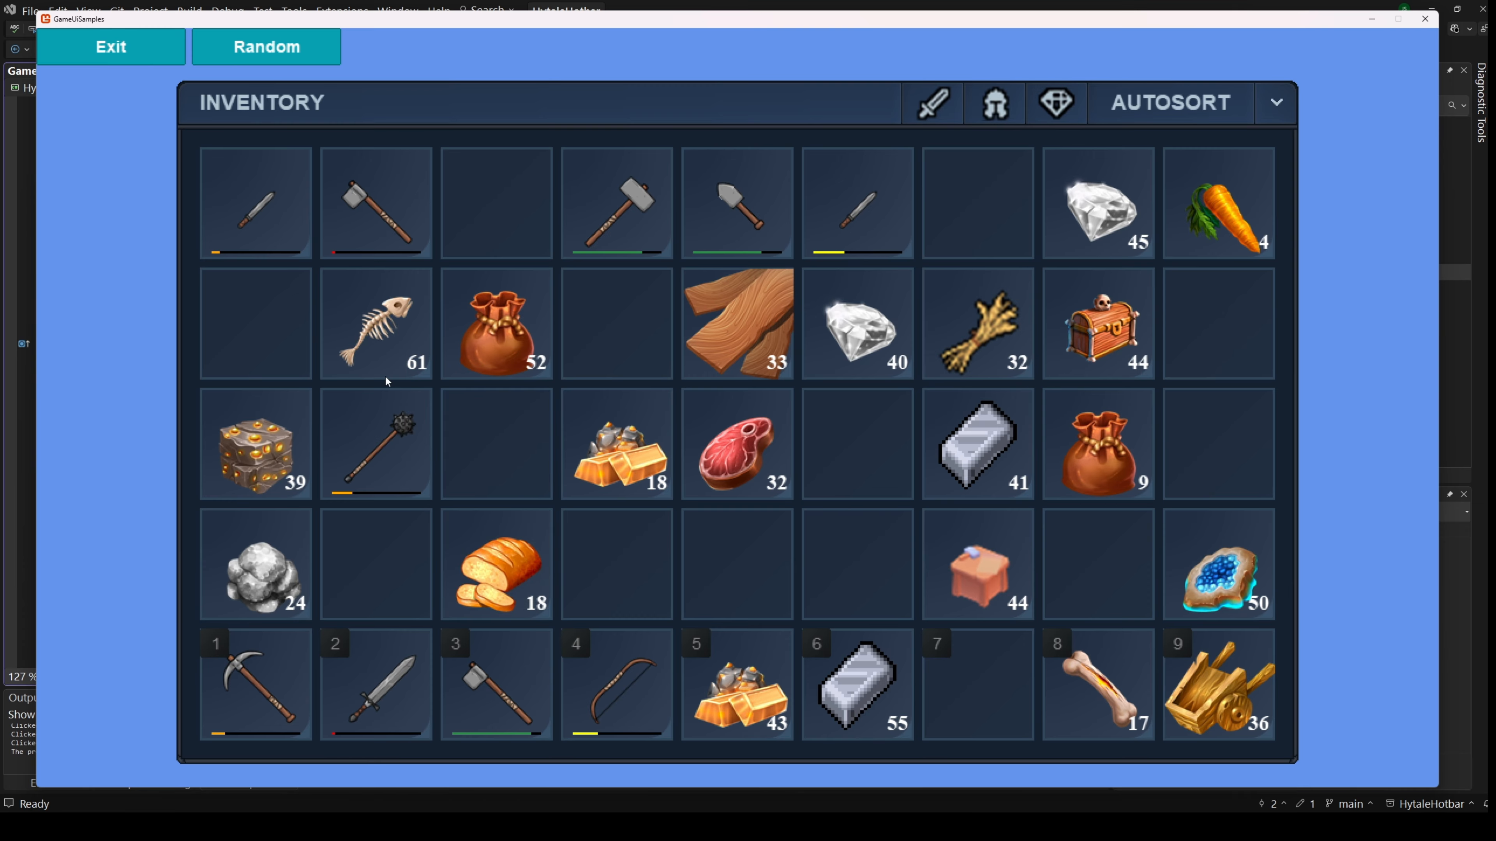
left_click_drag(376, 684, 376, 565)
mouse_move(496, 566)
left_mouse_down()
mouse_move(389, 654)
mouse_move(488, 548)
left_mouse_up()
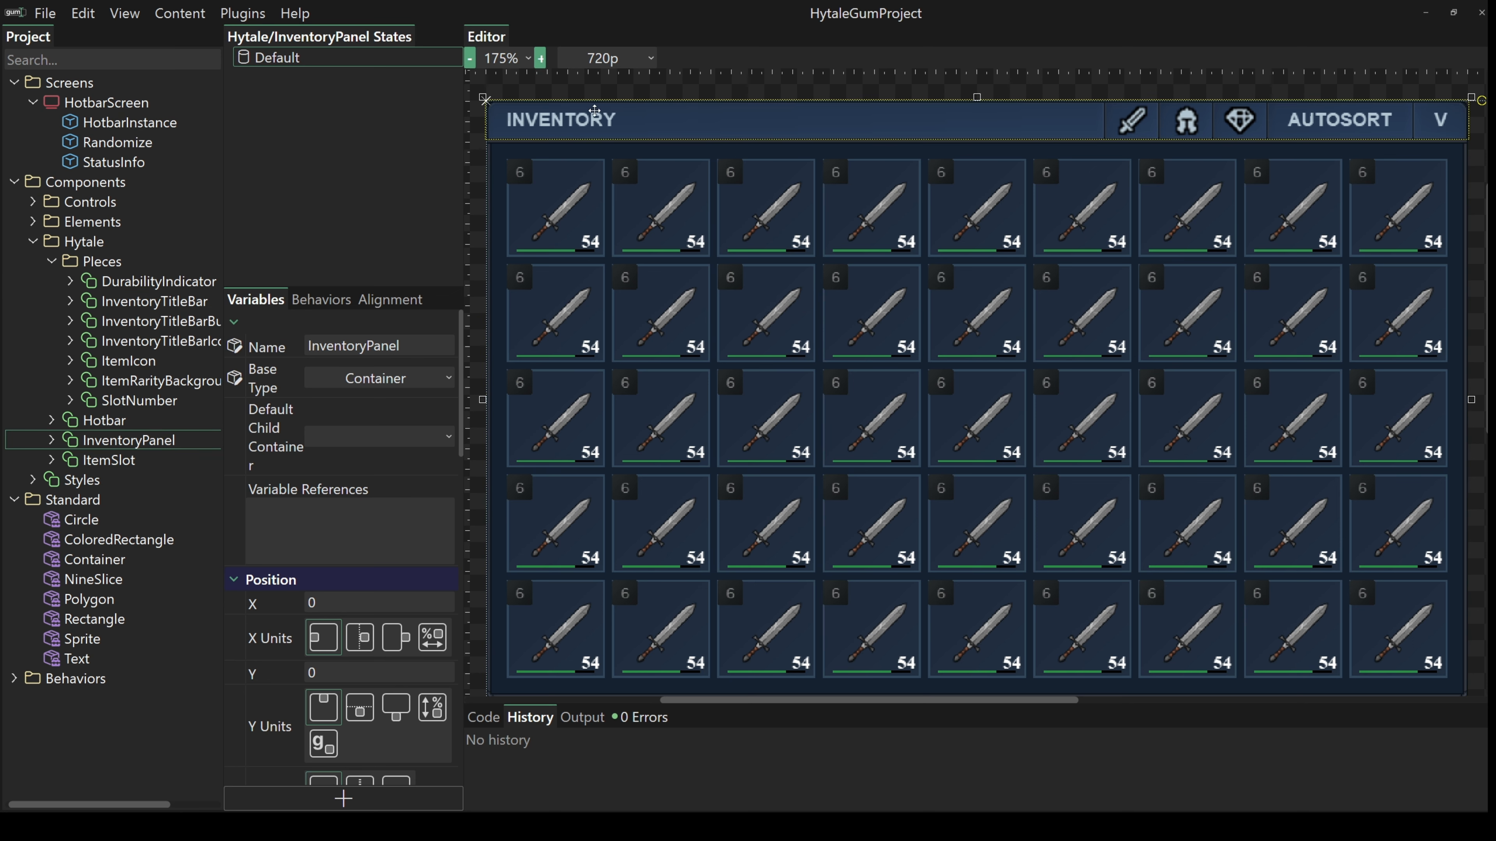
Switch to Gum and inspect the InventoryTitleBar, InventoryTitleBarButton and inventory title bar icon button components.
double_click(1313, 115)
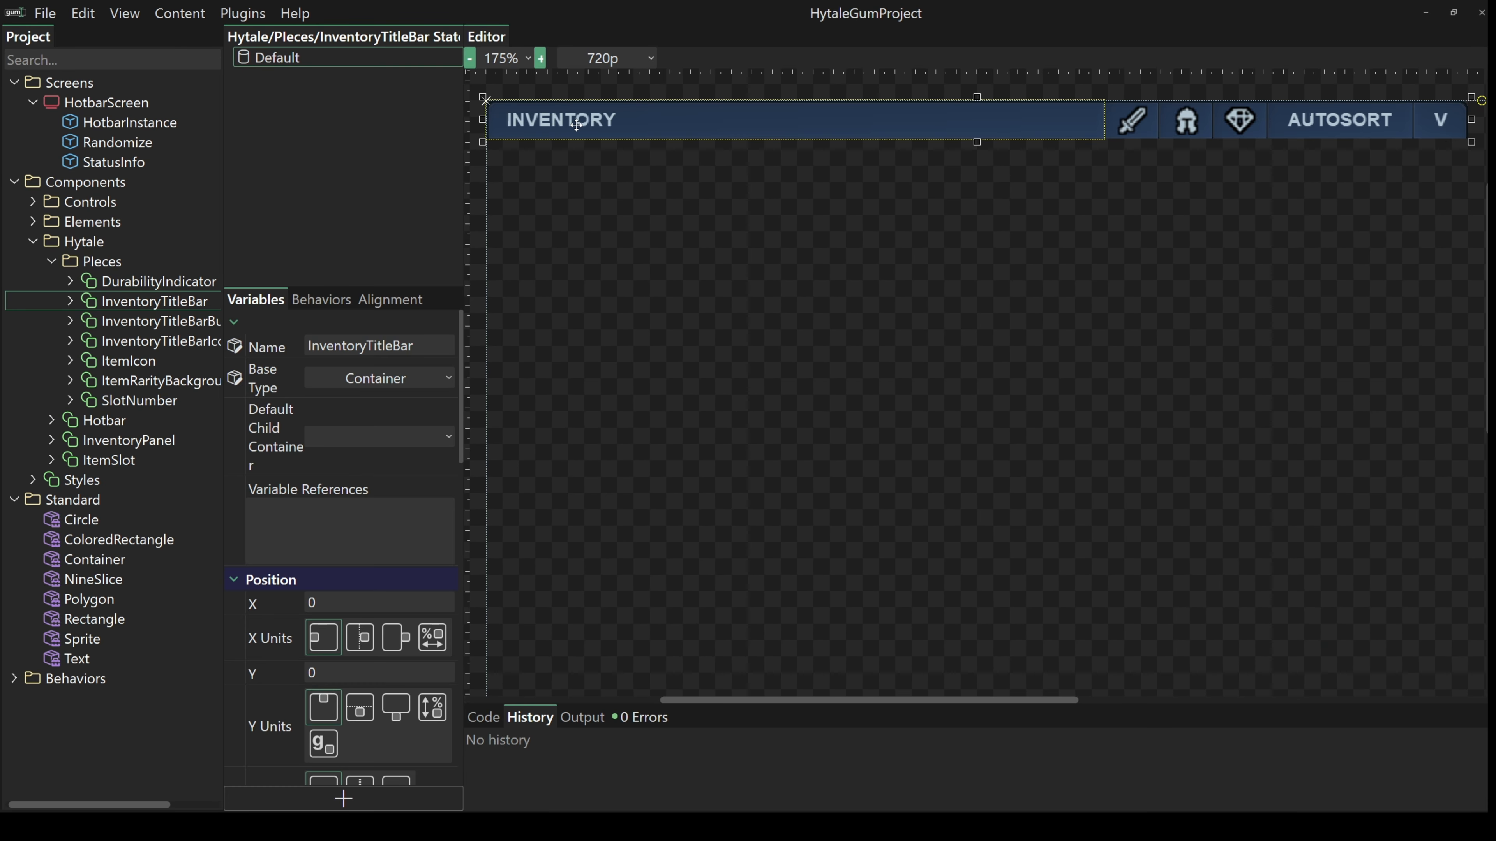
left_click(135, 321)
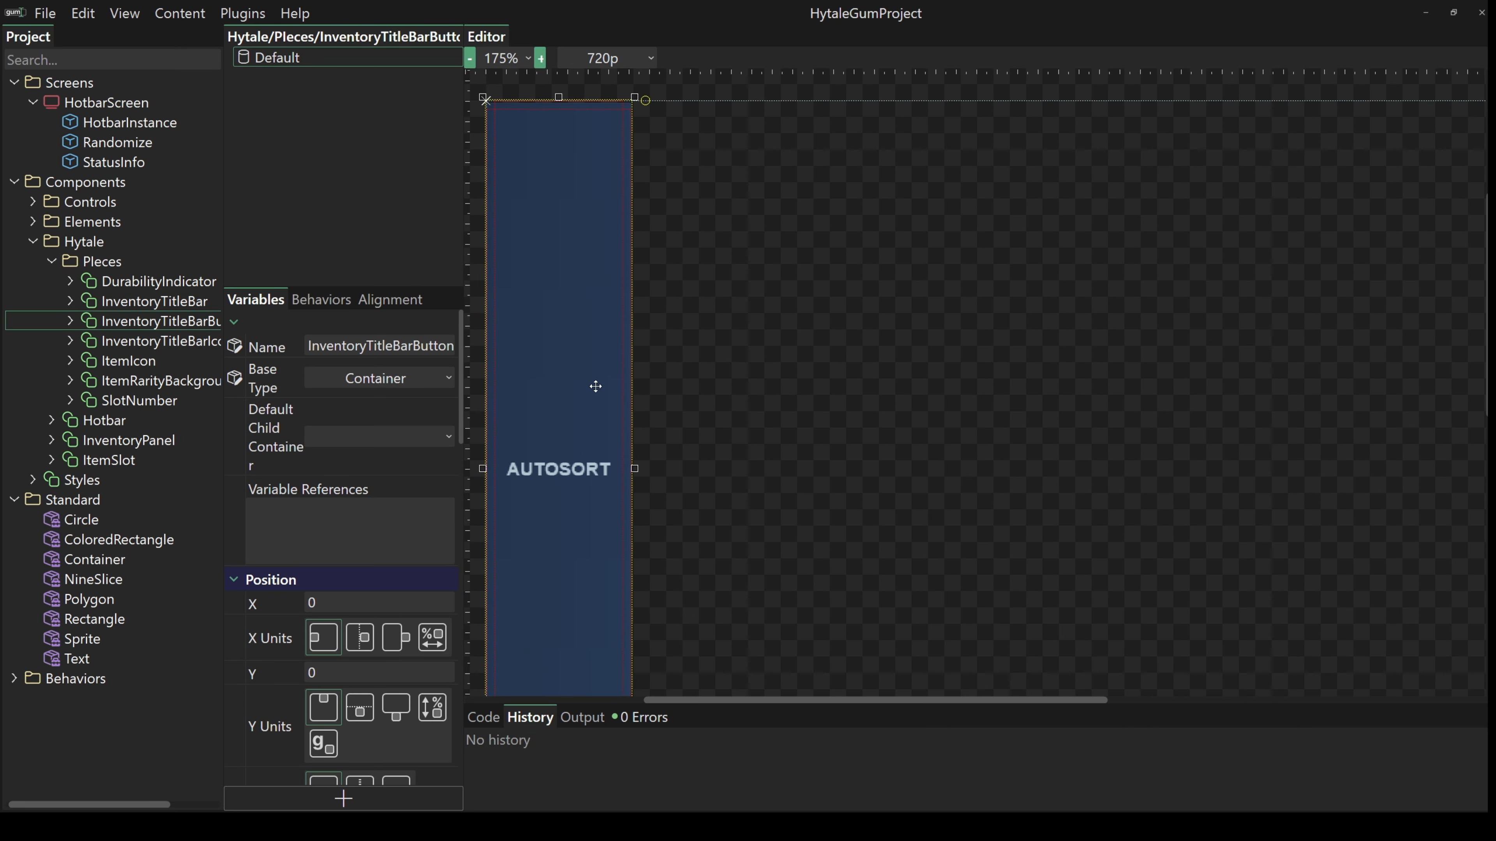
left_click(150, 342)
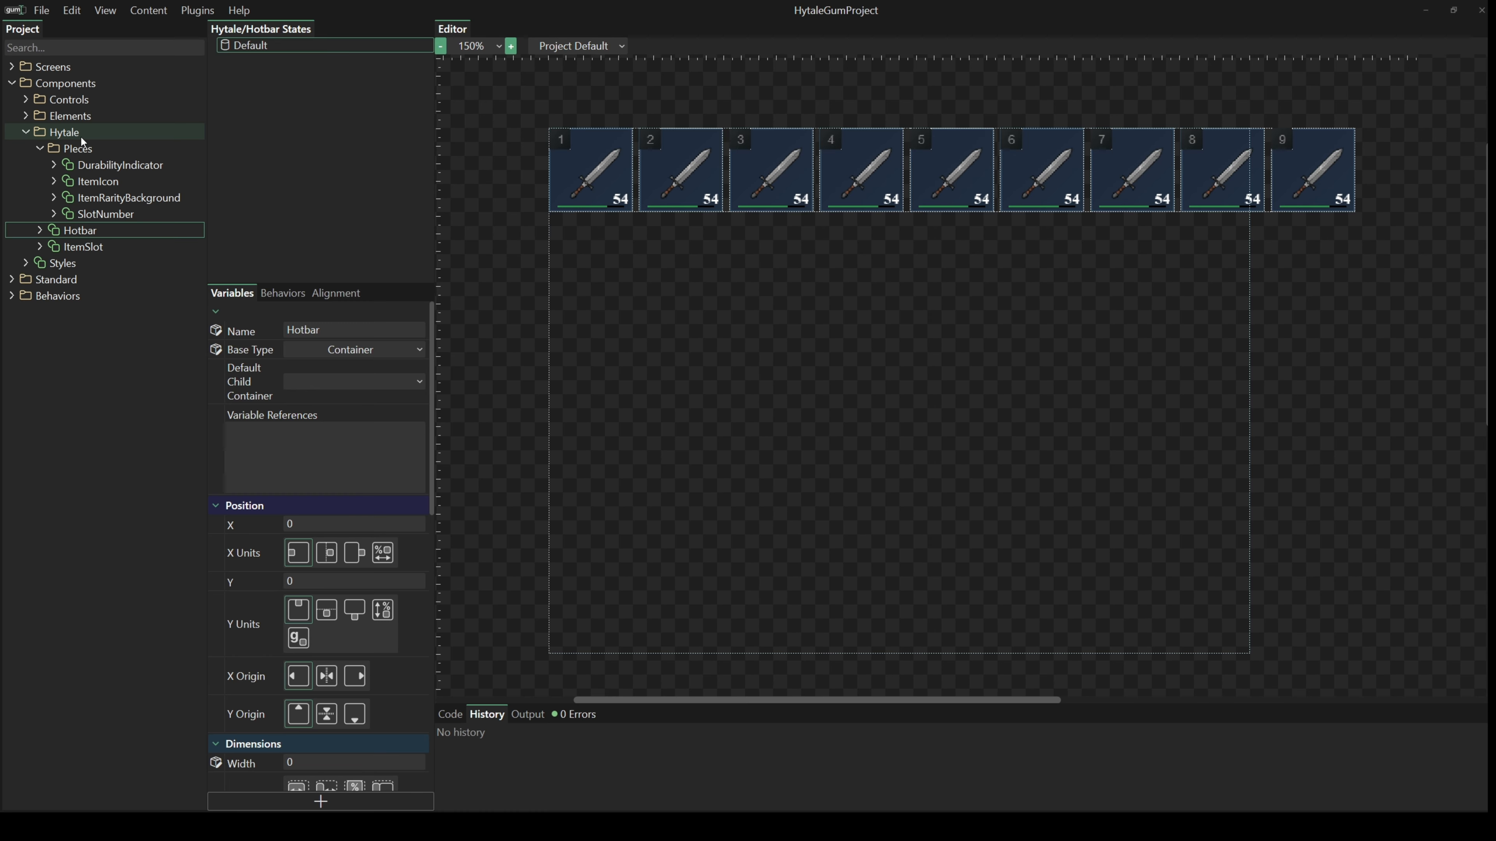
Add a new component named InventoryTitleBarIconButton to the Pieces folder under Hytale.
right_click(91, 153)
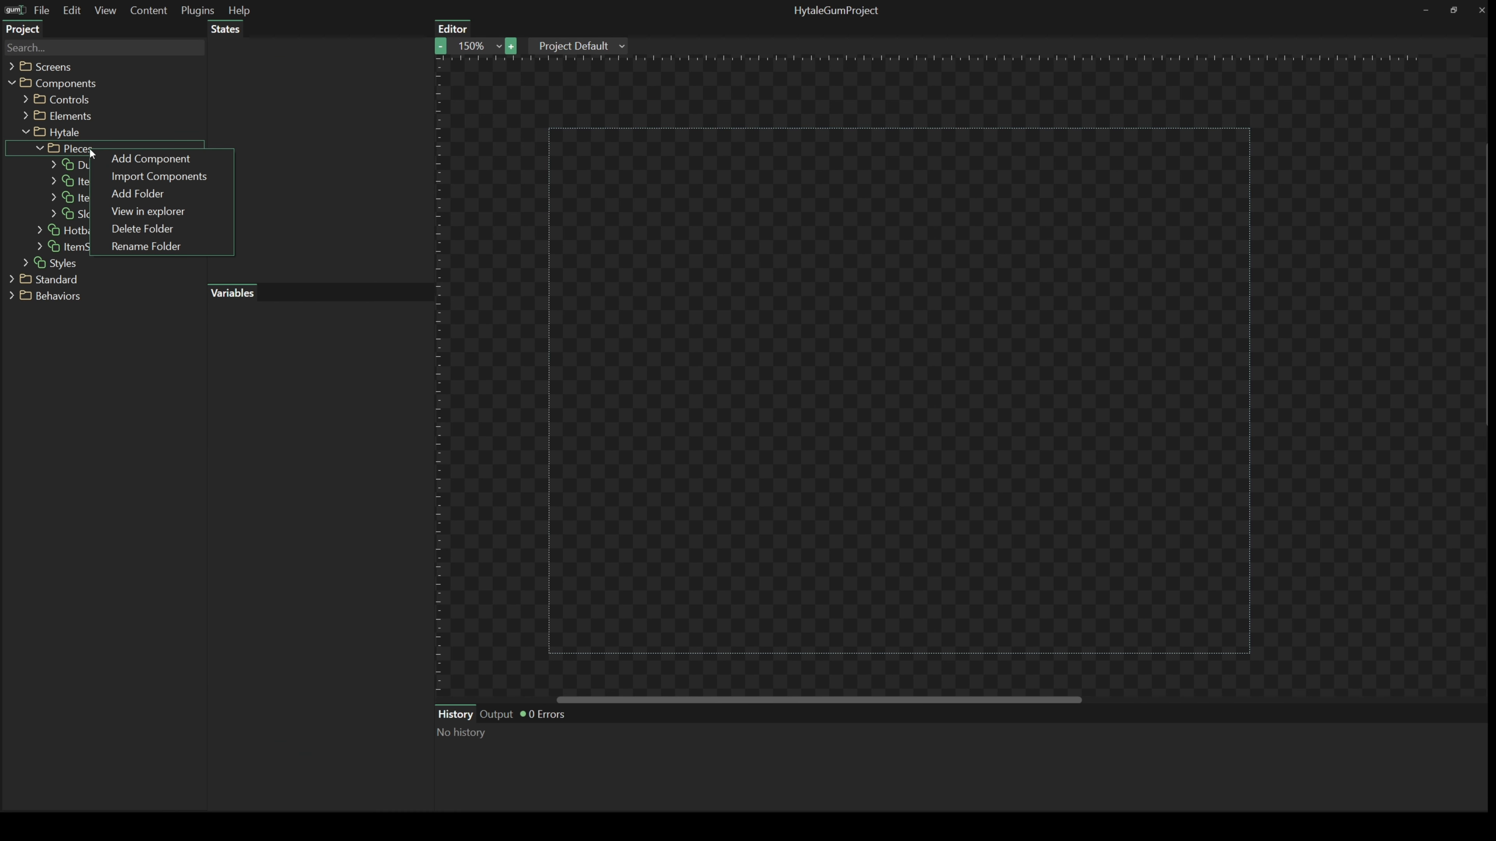
left_click(176, 157)
type("Inventgor")
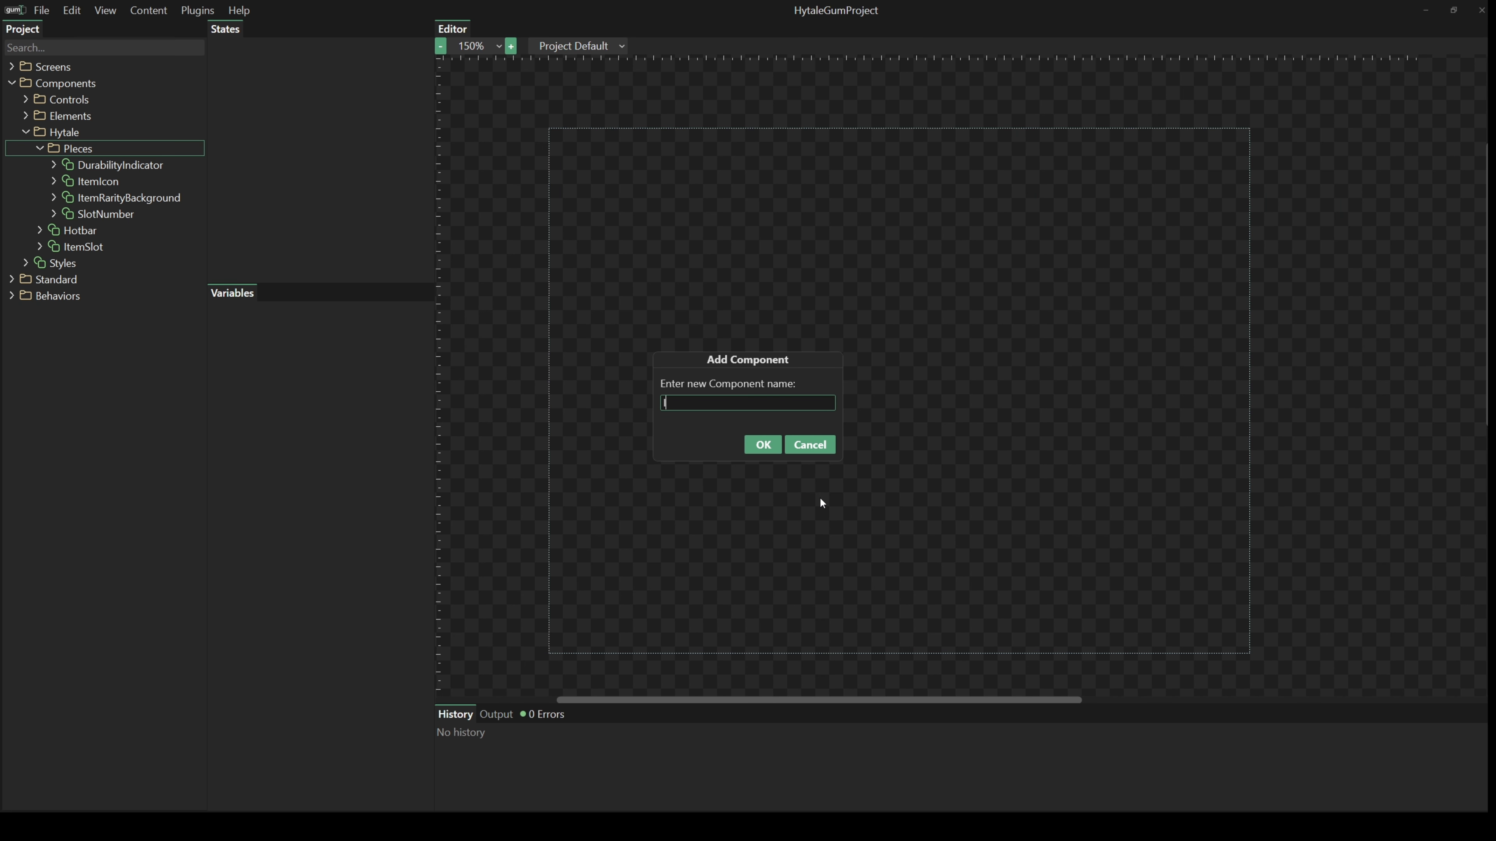
key("BackSpace")
key("BackSpace")
key("BackSpace")
type("oryTitleBarIconButton")
key("Return")
Set the component's width to 20 and height to 5, both with units relative to children.
scroll(330, 530, "down", 5)
left_click(330, 566)
type("20")
left_click(303, 629)
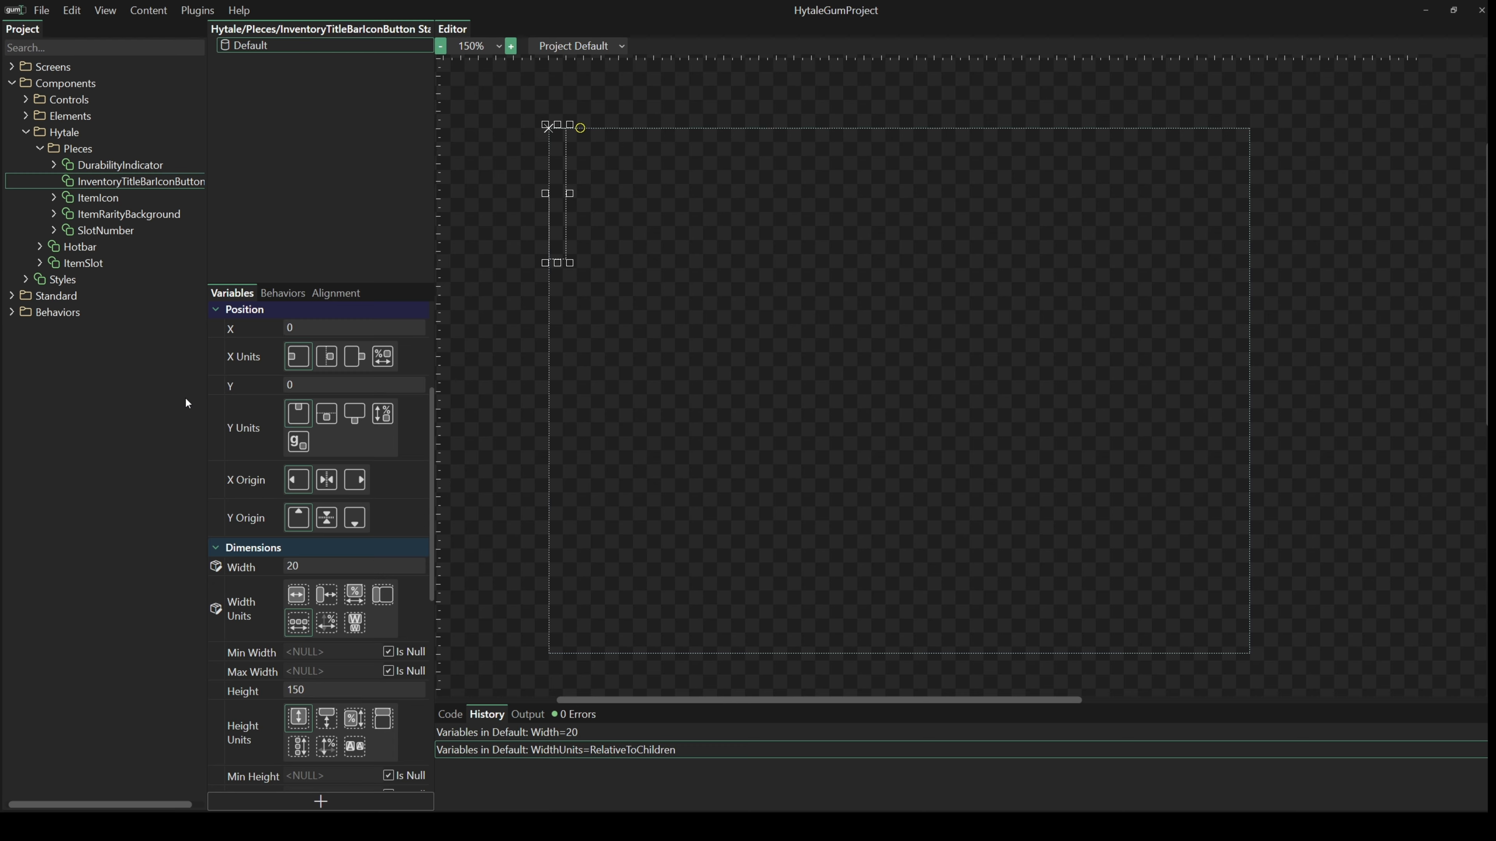
left_click(353, 690)
type("5")
left_click(298, 747)
Add a NineSlice to InventoryTitleBarIconButton and rename the instance Background.
left_click(12, 296)
left_click_drag(71, 361, 112, 182)
key("F2")
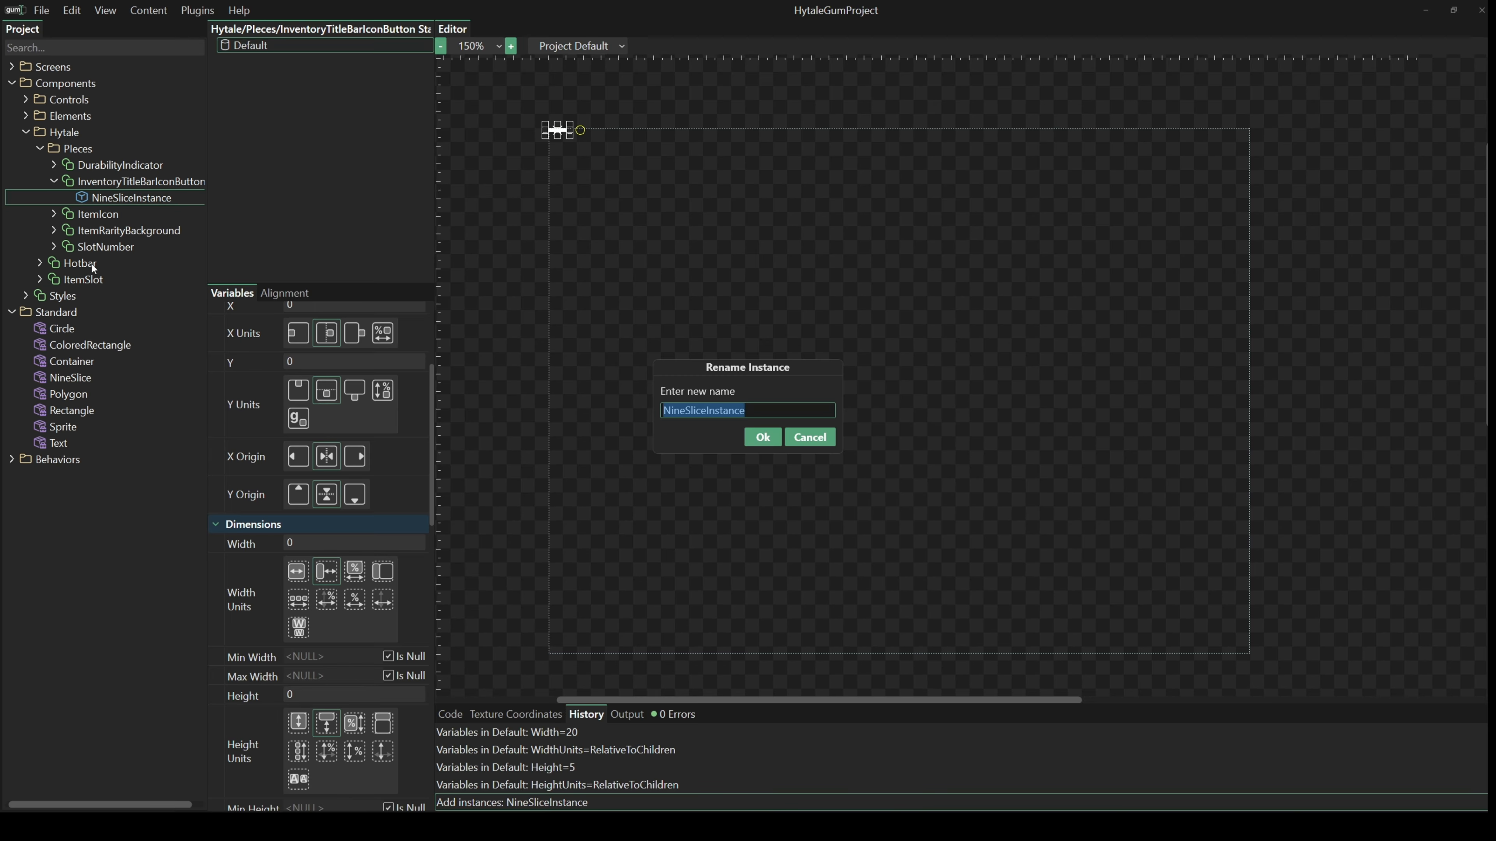
type("Backgor")
key("BackSpace")
key("BackSpace")
key("BackSpace")
key("BackSpace")
key("BackSpace")
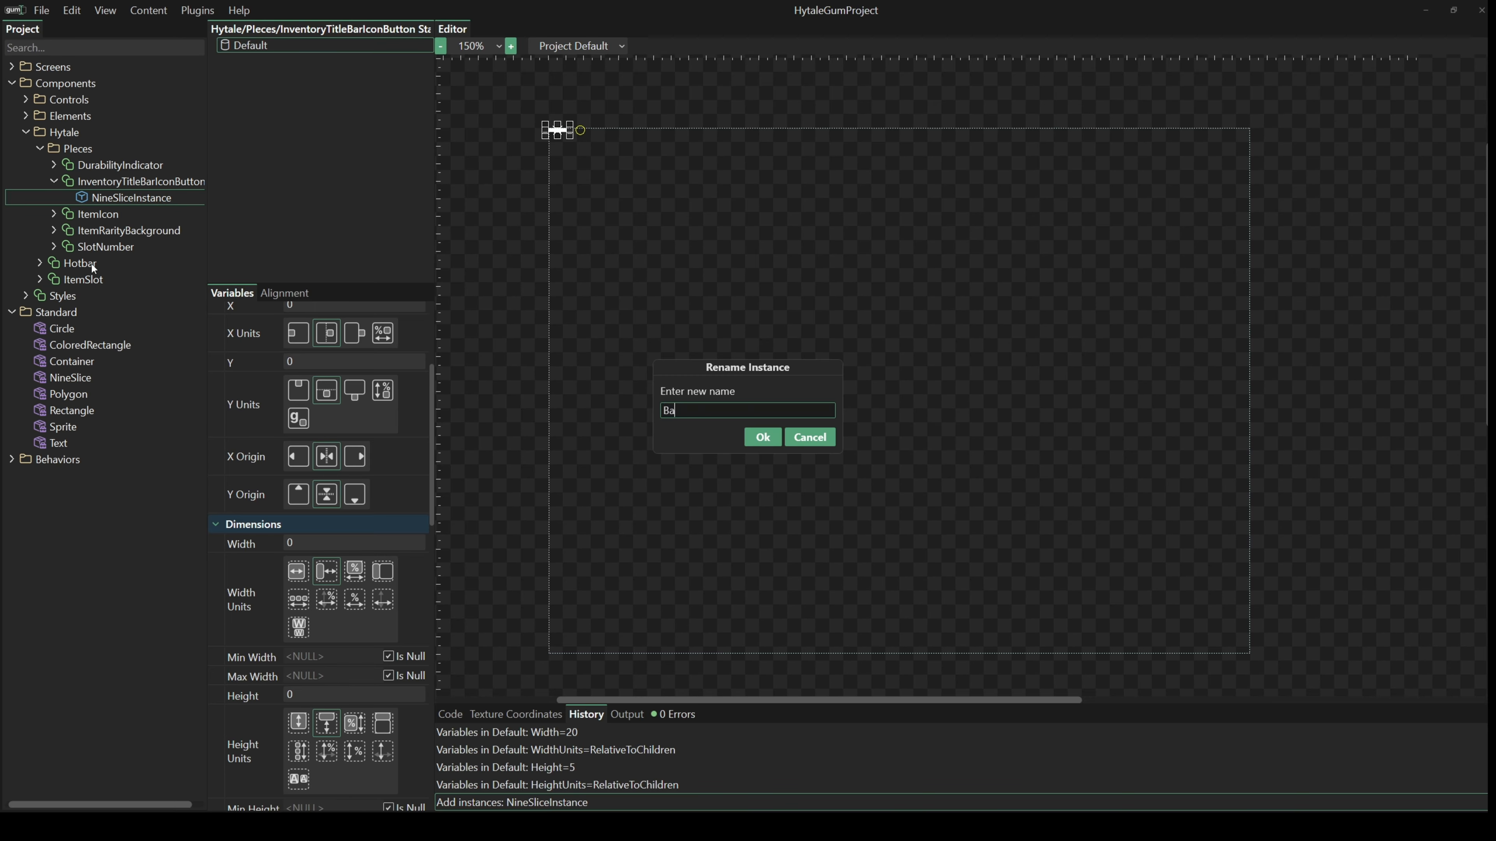
type("ckground")
key("Return")
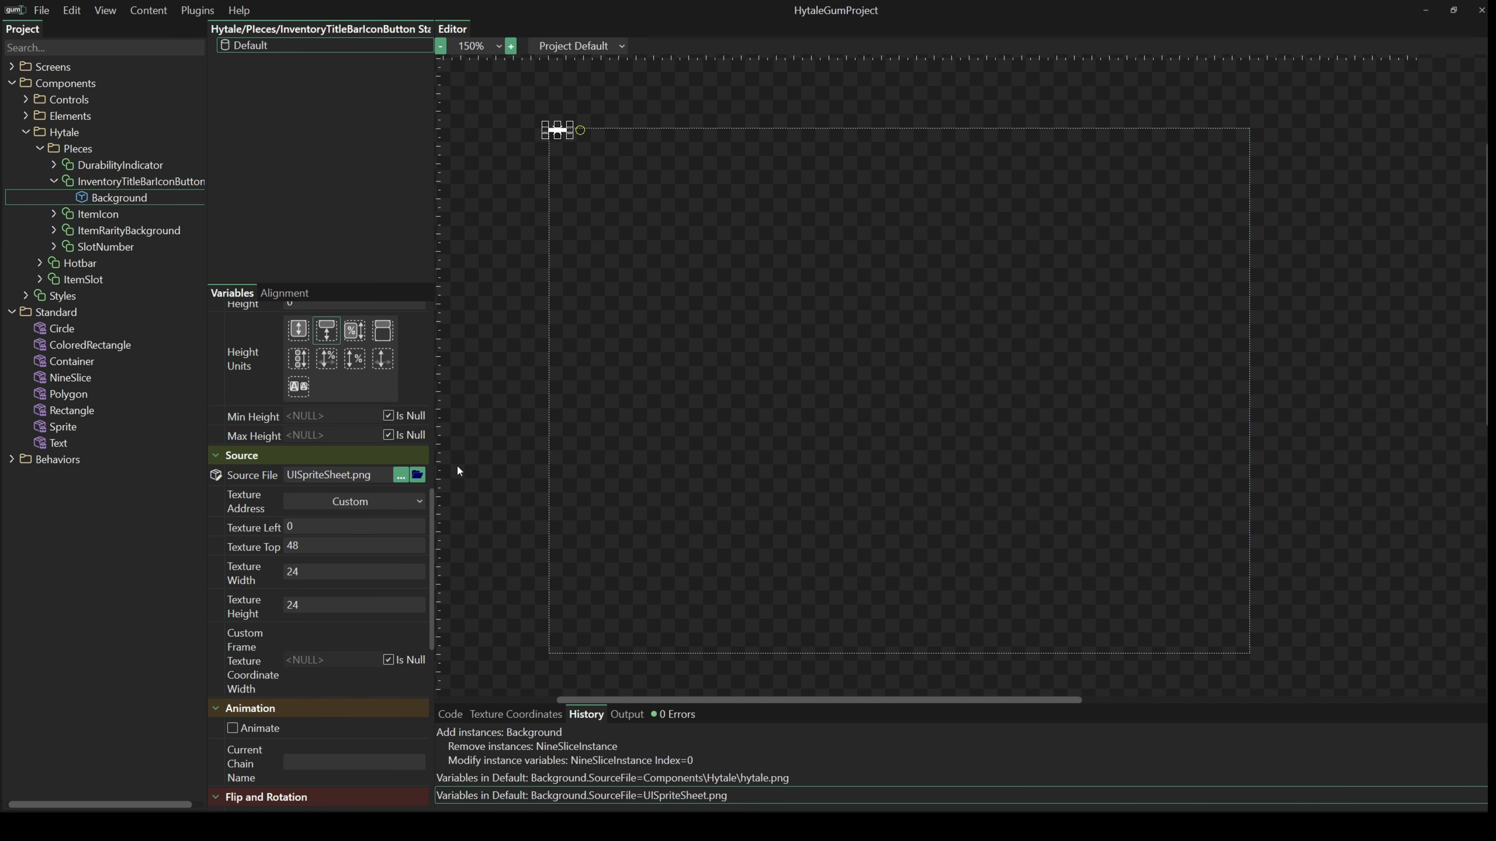
Set the Background's source file to hytale.png from the Components/Hytale folder.
left_click(401, 477)
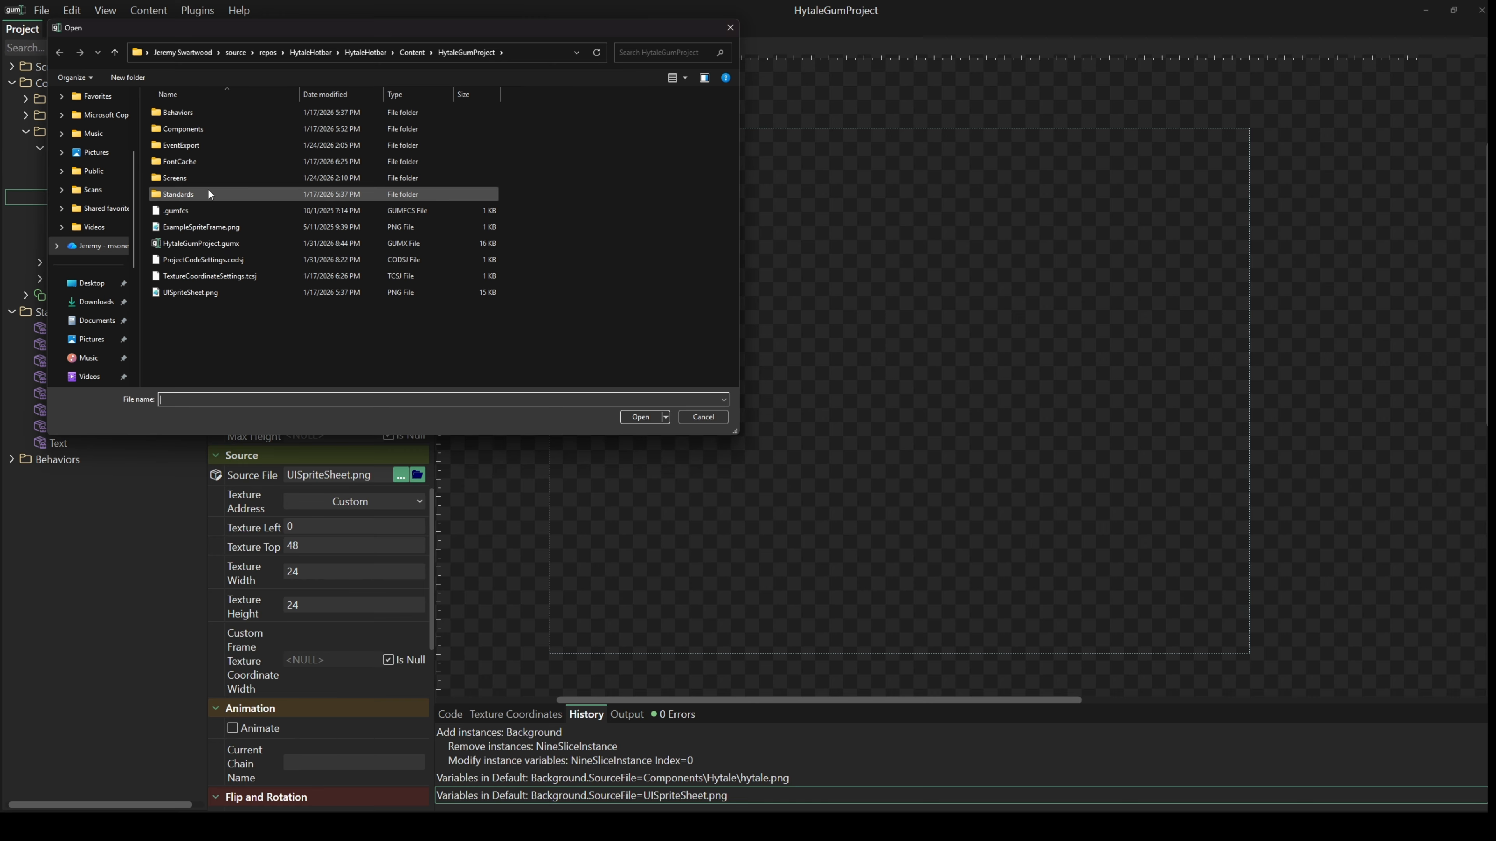
double_click(172, 129)
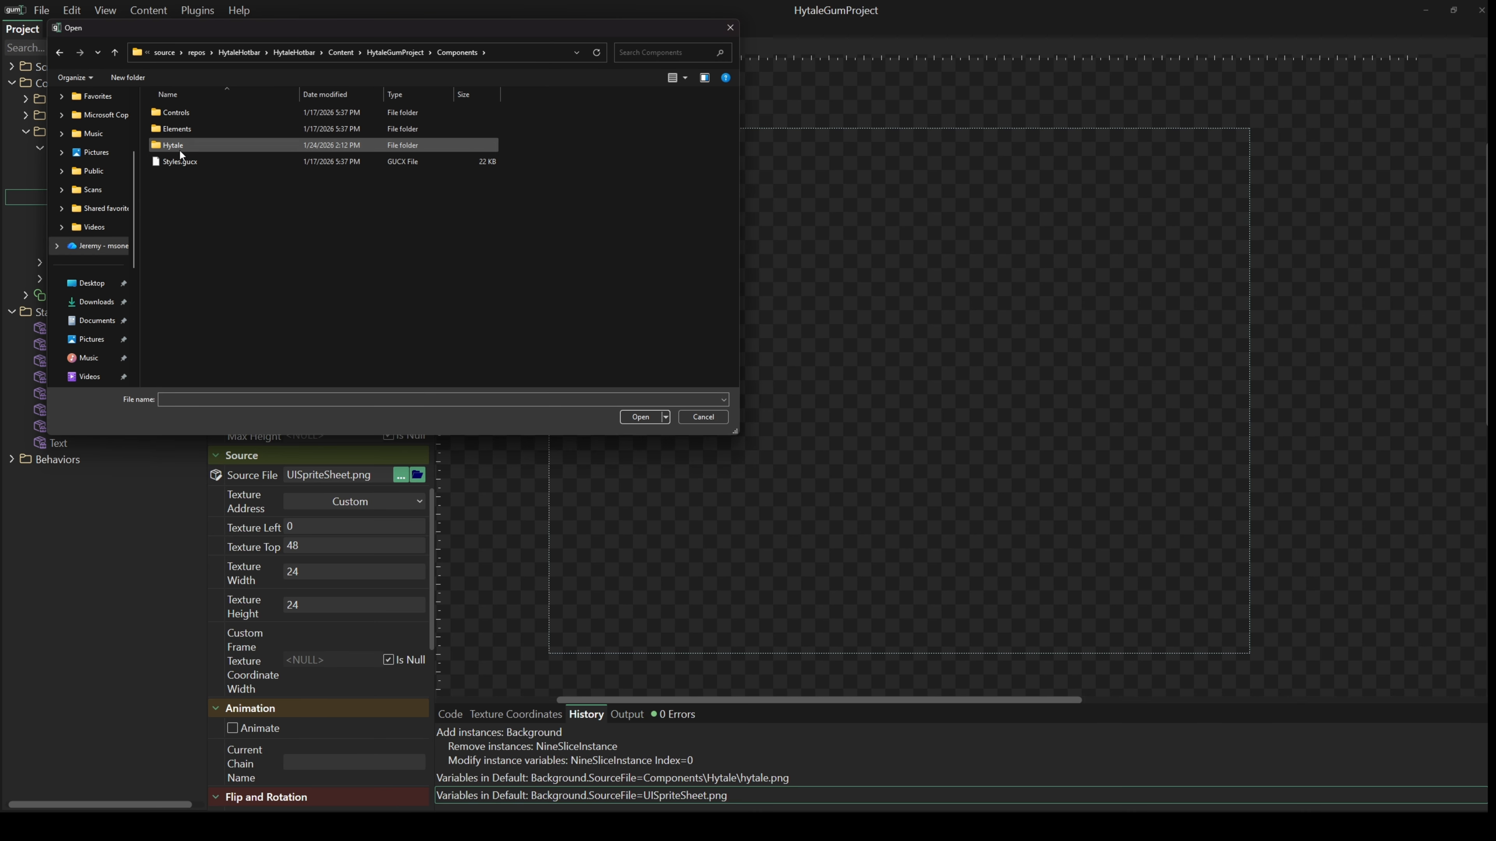
double_click(177, 146)
left_click(312, 125)
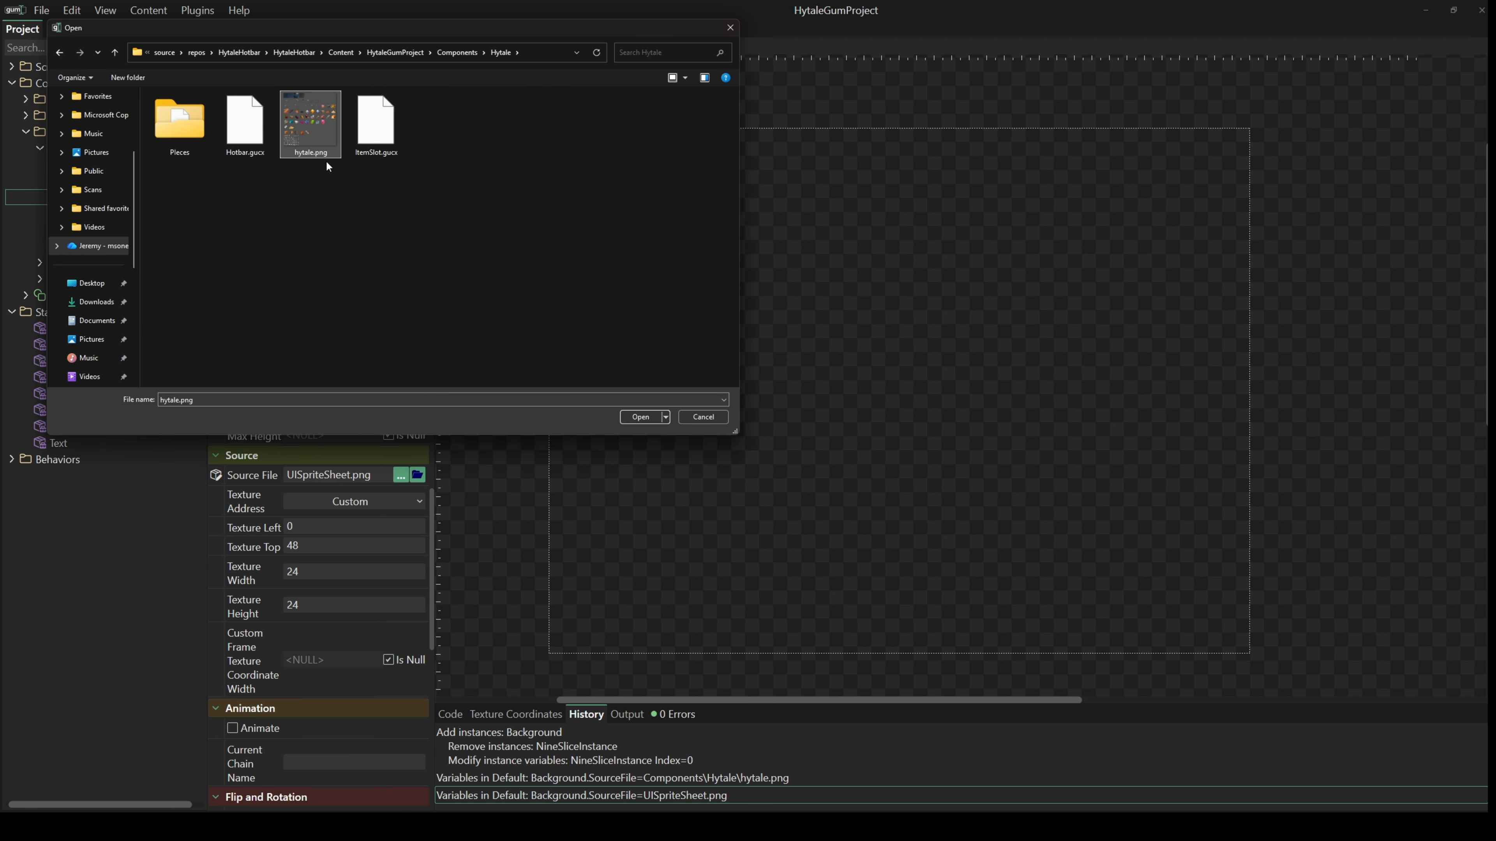
left_click(701, 419)
Set the Background's texture region to the 24 by 24 blue square at left 216, top 0 of the sprite sheet.
left_click(515, 715)
left_click_drag(884, 704, 883, 370)
scroll(1025, 519, "up", 10)
left_click_drag(589, 619, 1025, 512)
left_click_drag(1185, 475, 1196, 576)
left_click_drag(1055, 570, 1054, 564)
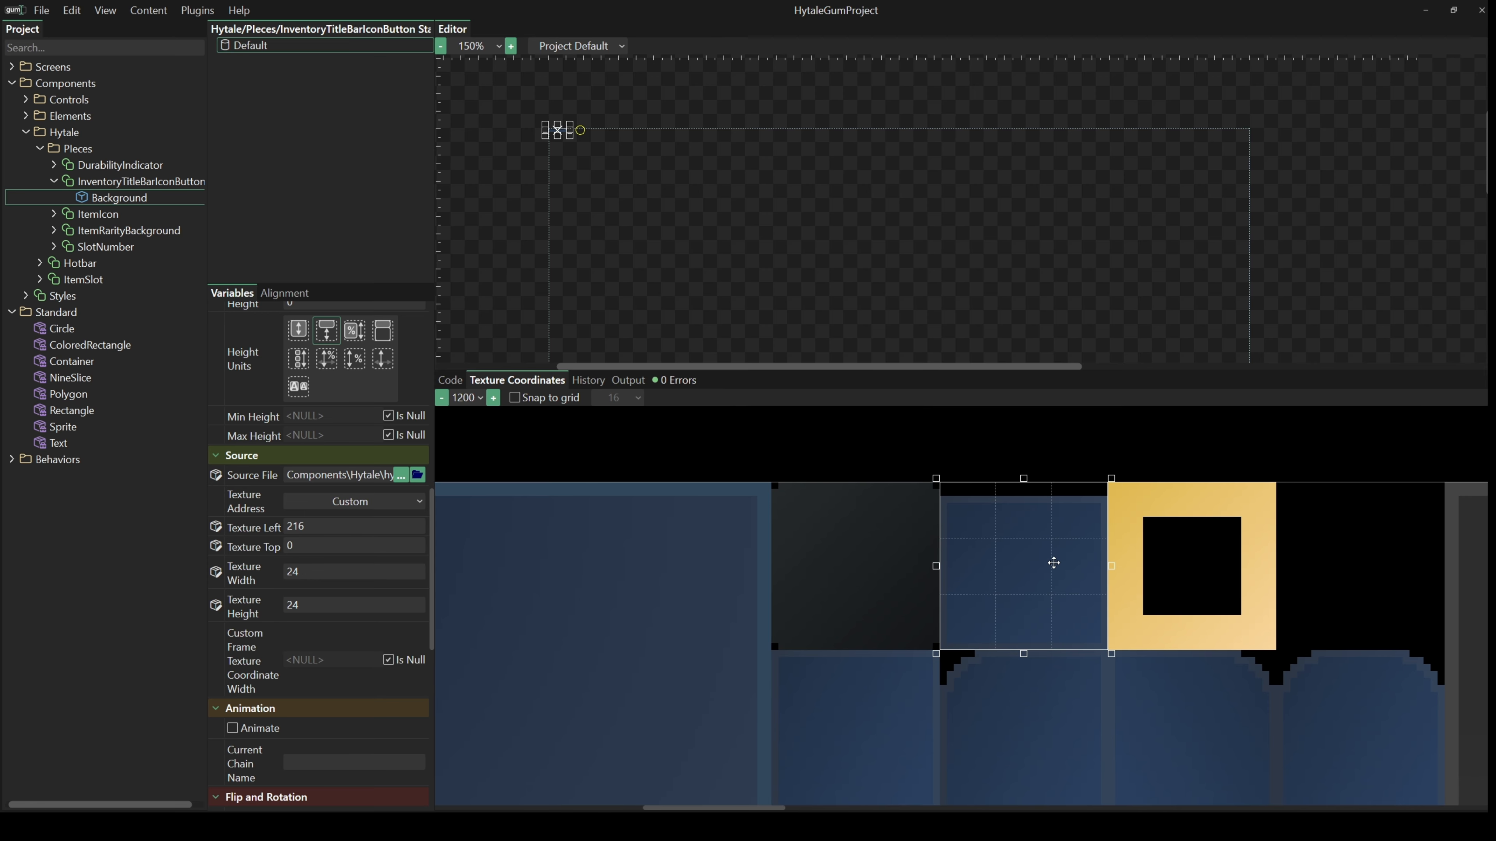
scroll(341, 541, "up", 8)
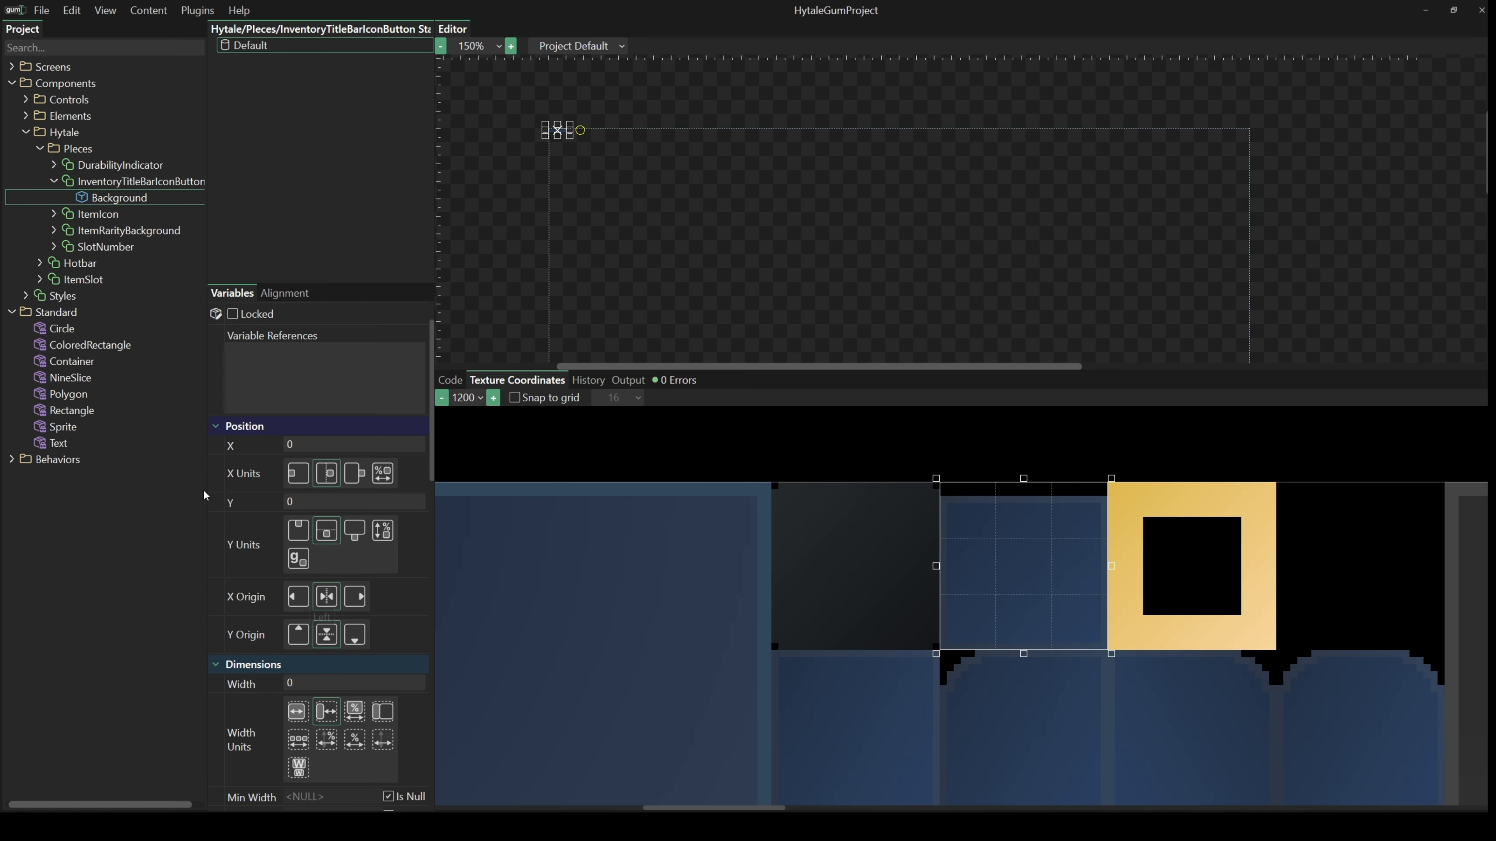
Add a Sprite to InventoryTitleBarIconButton and rename the instance IconSprite.
left_click_drag(63, 427, 140, 182)
key("F2")
type("IconSprite")
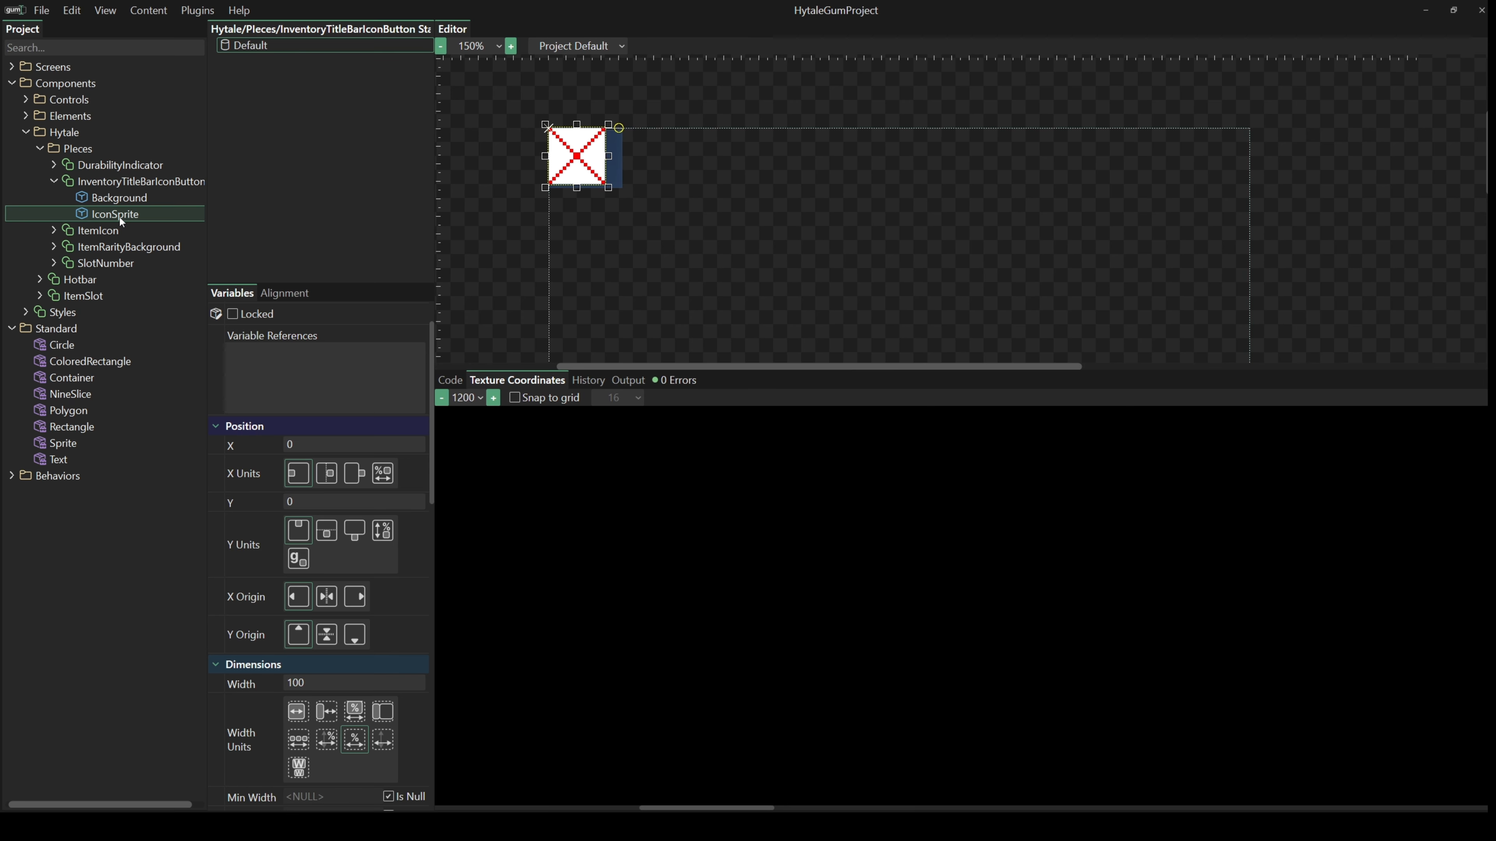
key("Return")
Select the IconSprite and set its source file to hytale.png.
left_click(626, 209)
scroll(626, 208, "up", 4)
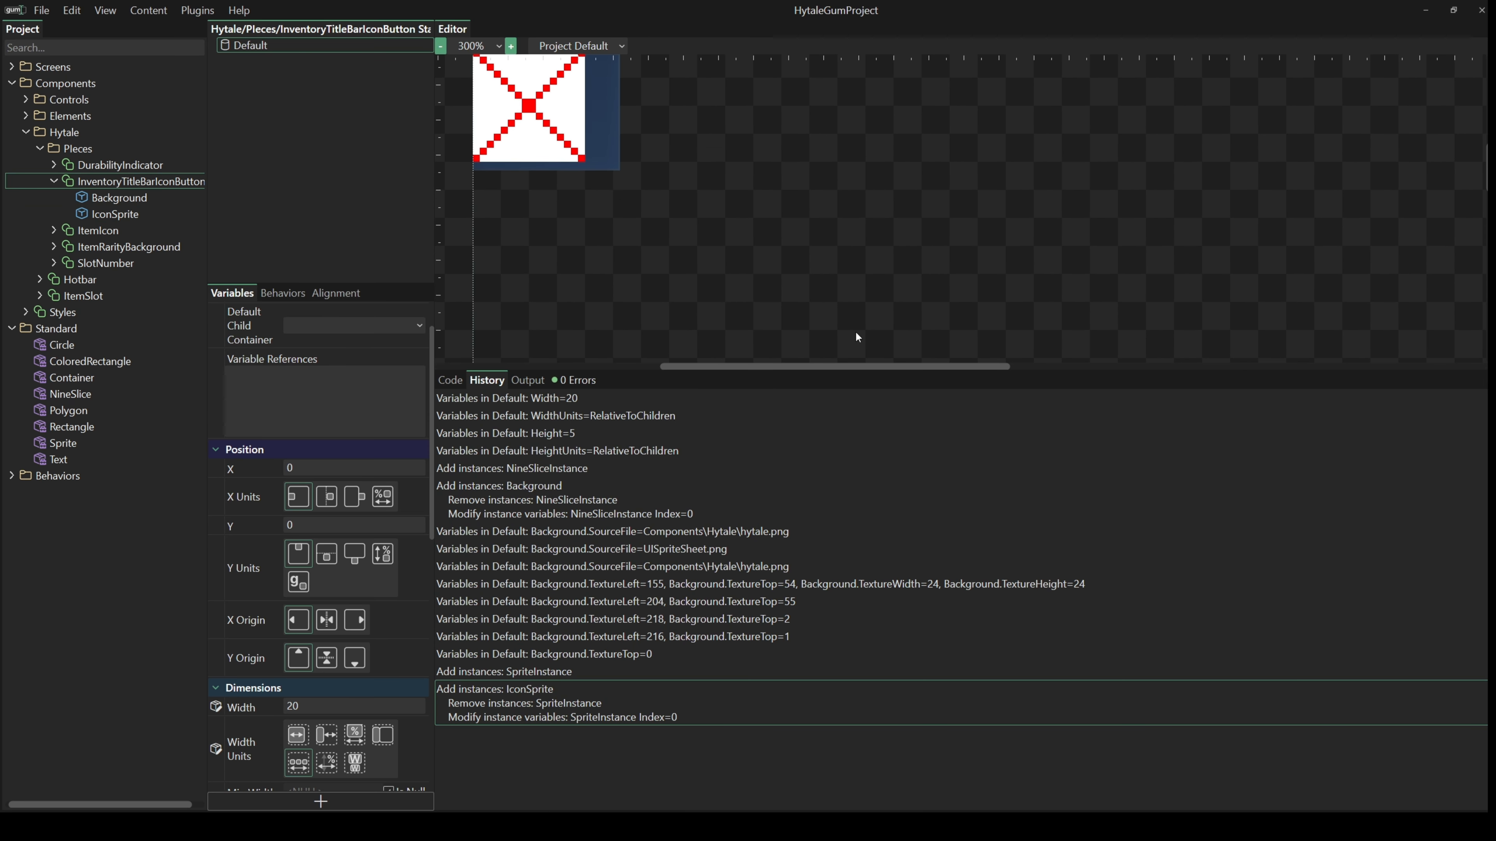
left_click_drag(751, 157, 910, 264)
scroll(830, 248, "up", 1)
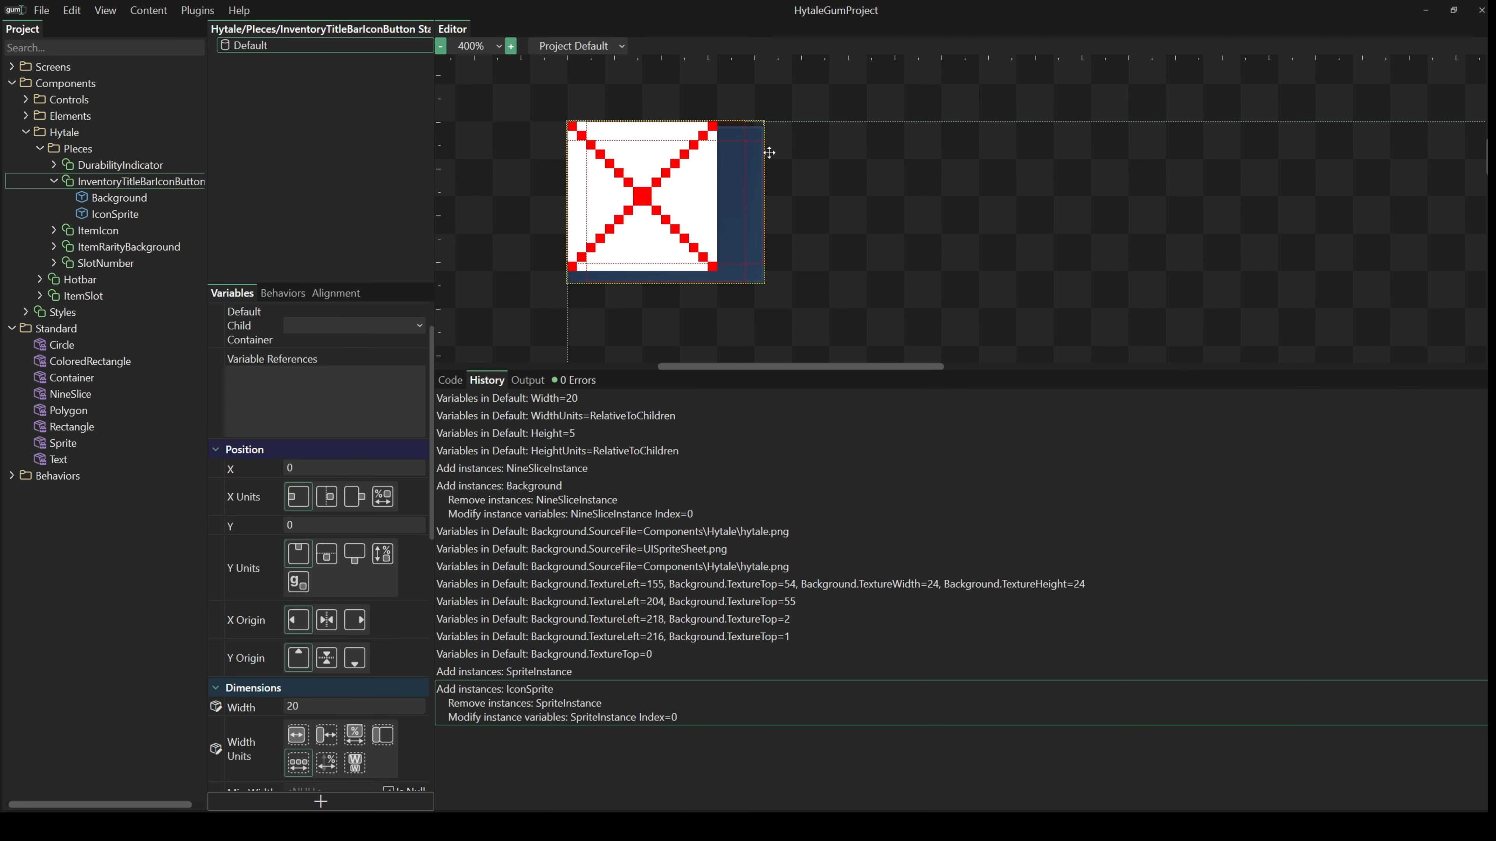
left_click(676, 276)
scroll(353, 589, "down", 10)
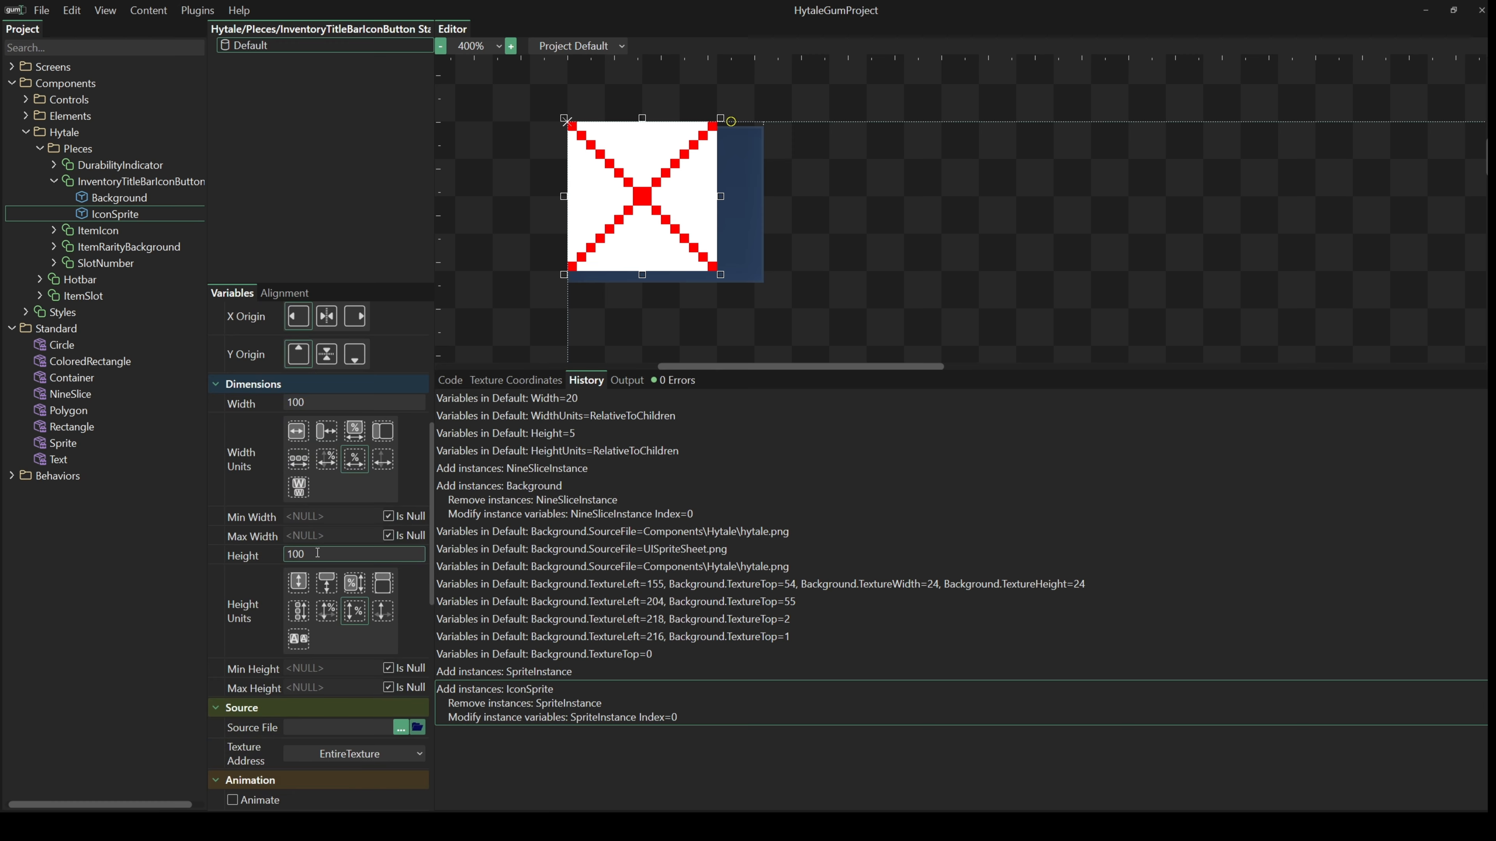
left_click(400, 587)
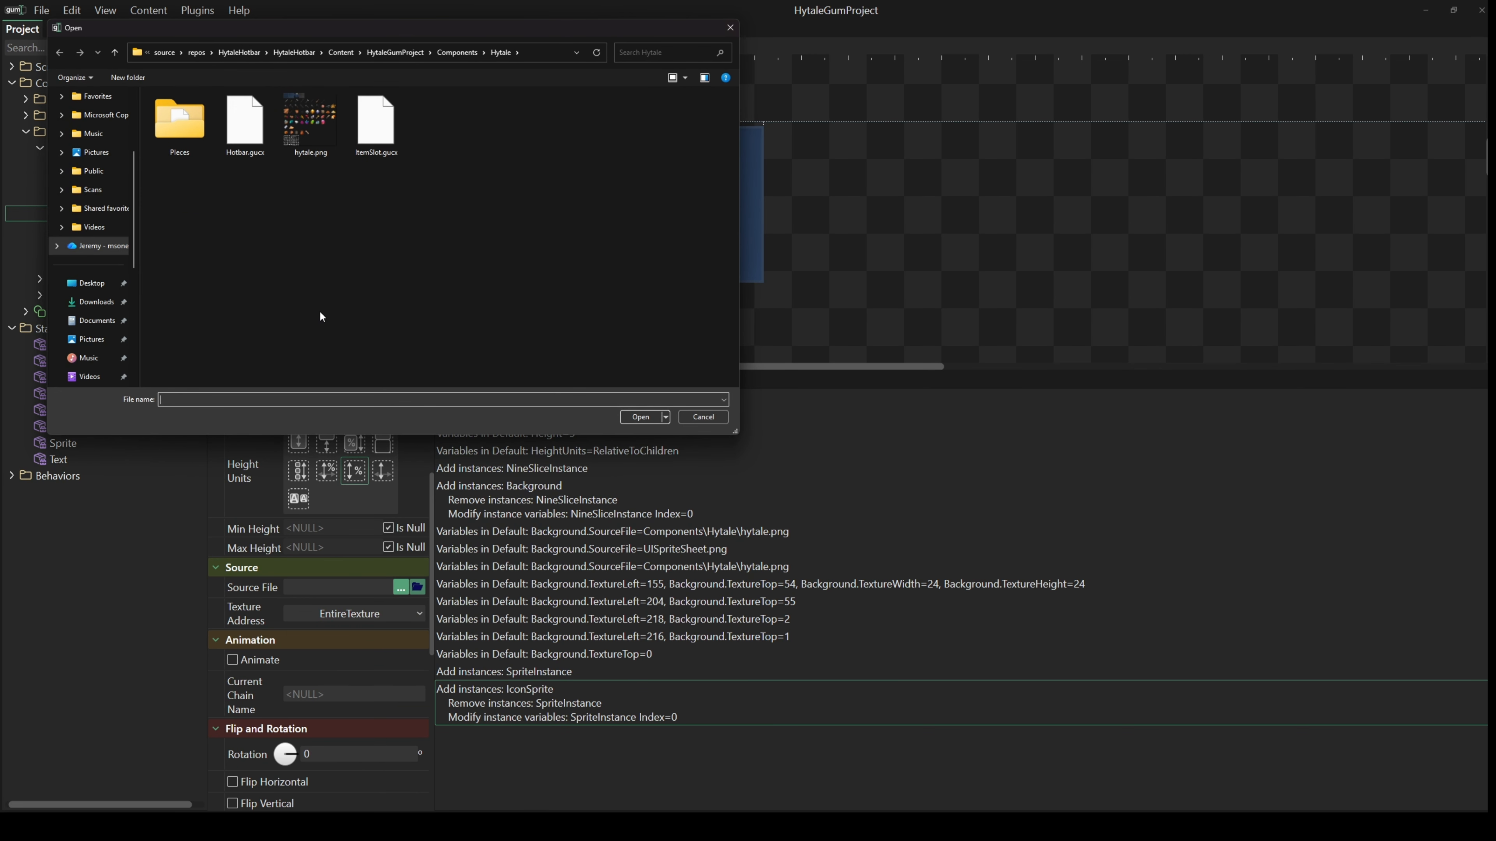
left_click(311, 124)
left_click(643, 415)
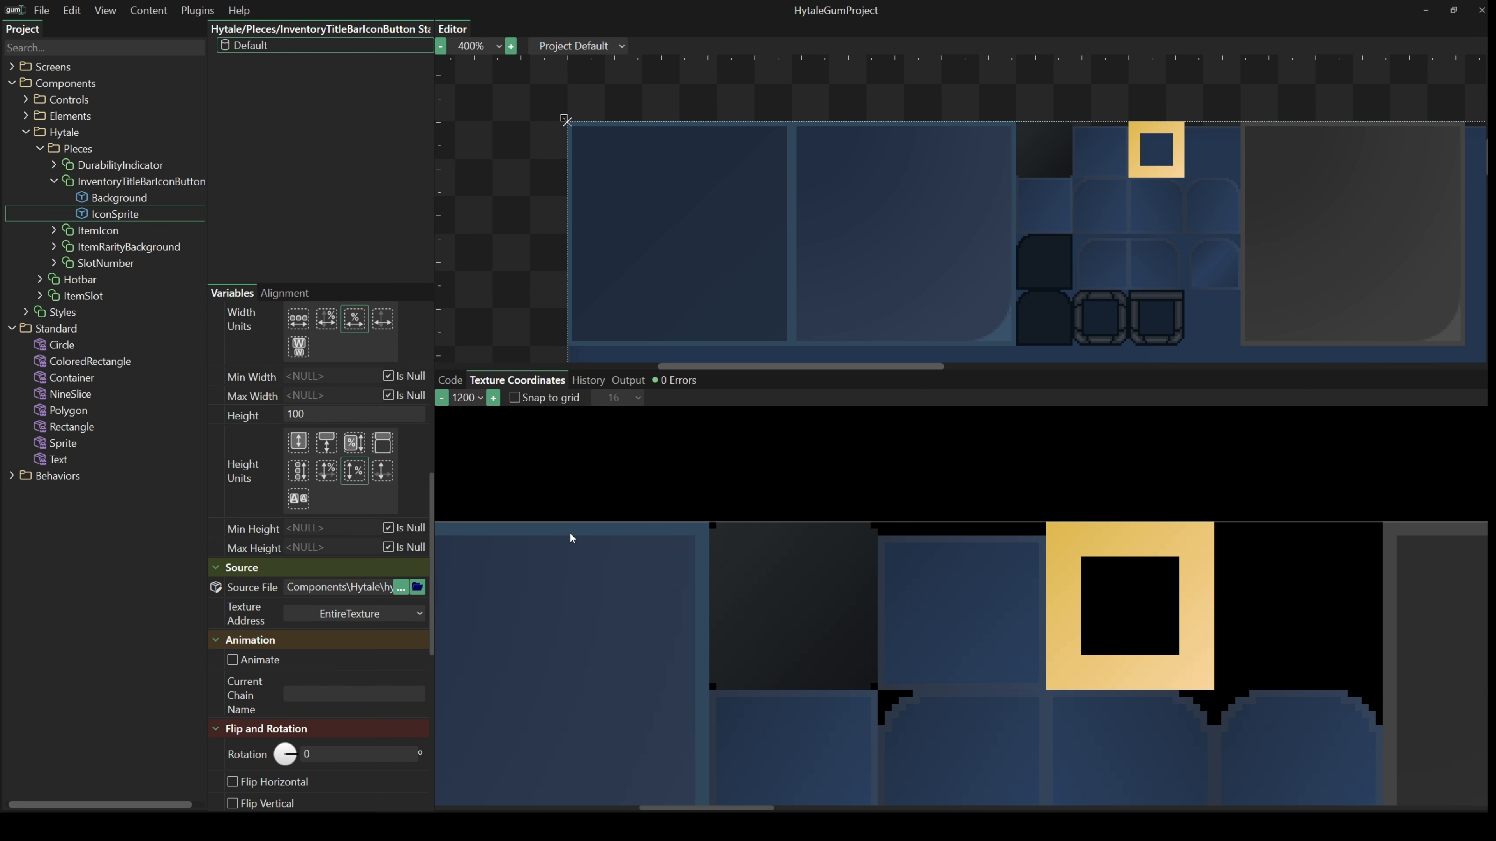
Set the IconSprite's texture region to the 32 by 32 white sword icon at left 0, top 768, snapping to the 16-pixel grid.
scroll(572, 539, "down", 12)
scroll(766, 560, "up", 5)
double_click(808, 539)
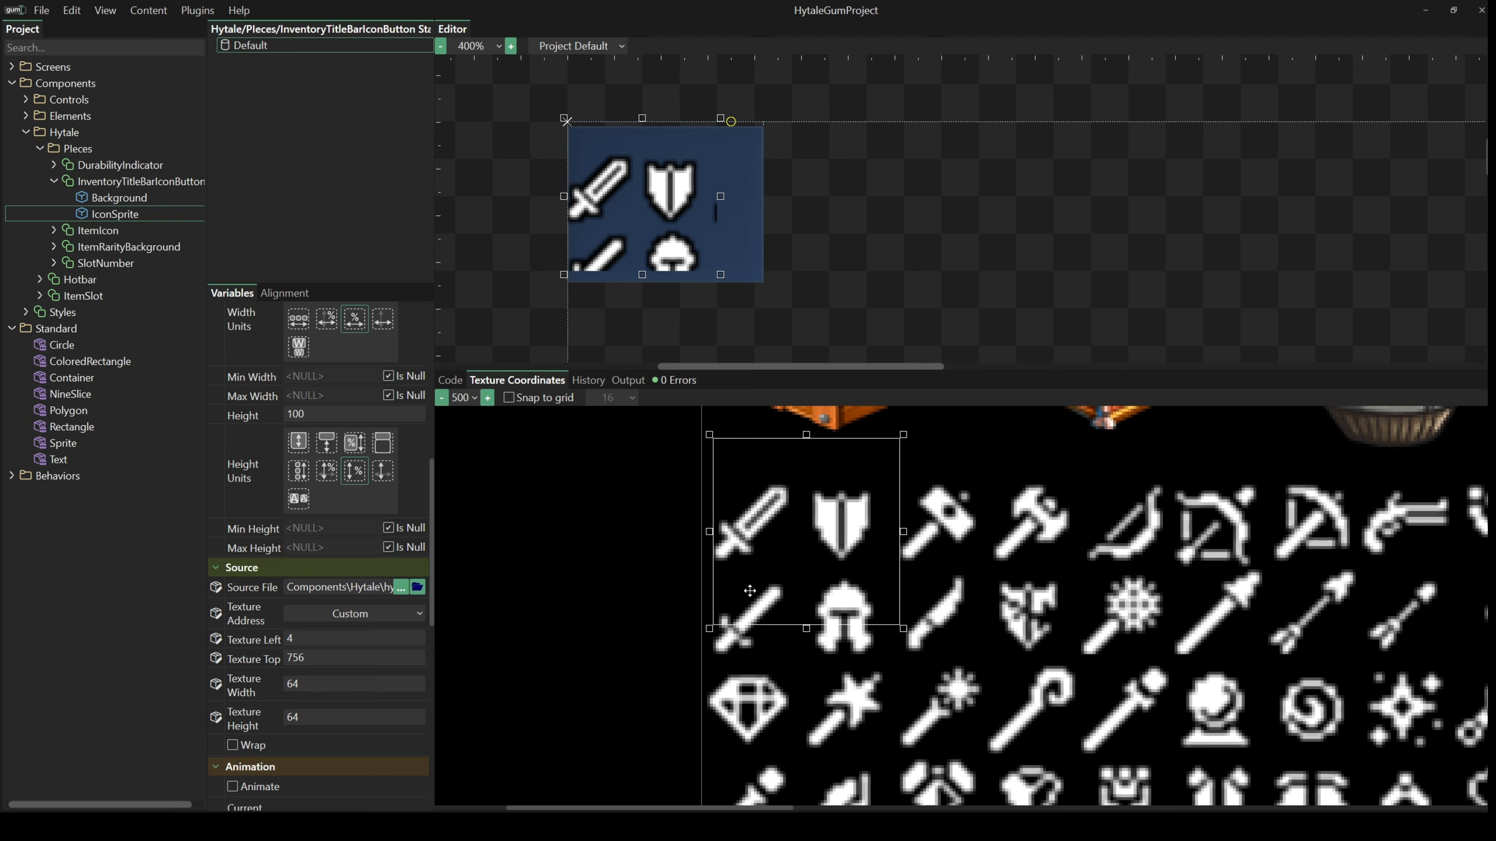
left_click_drag(785, 537, 774, 587)
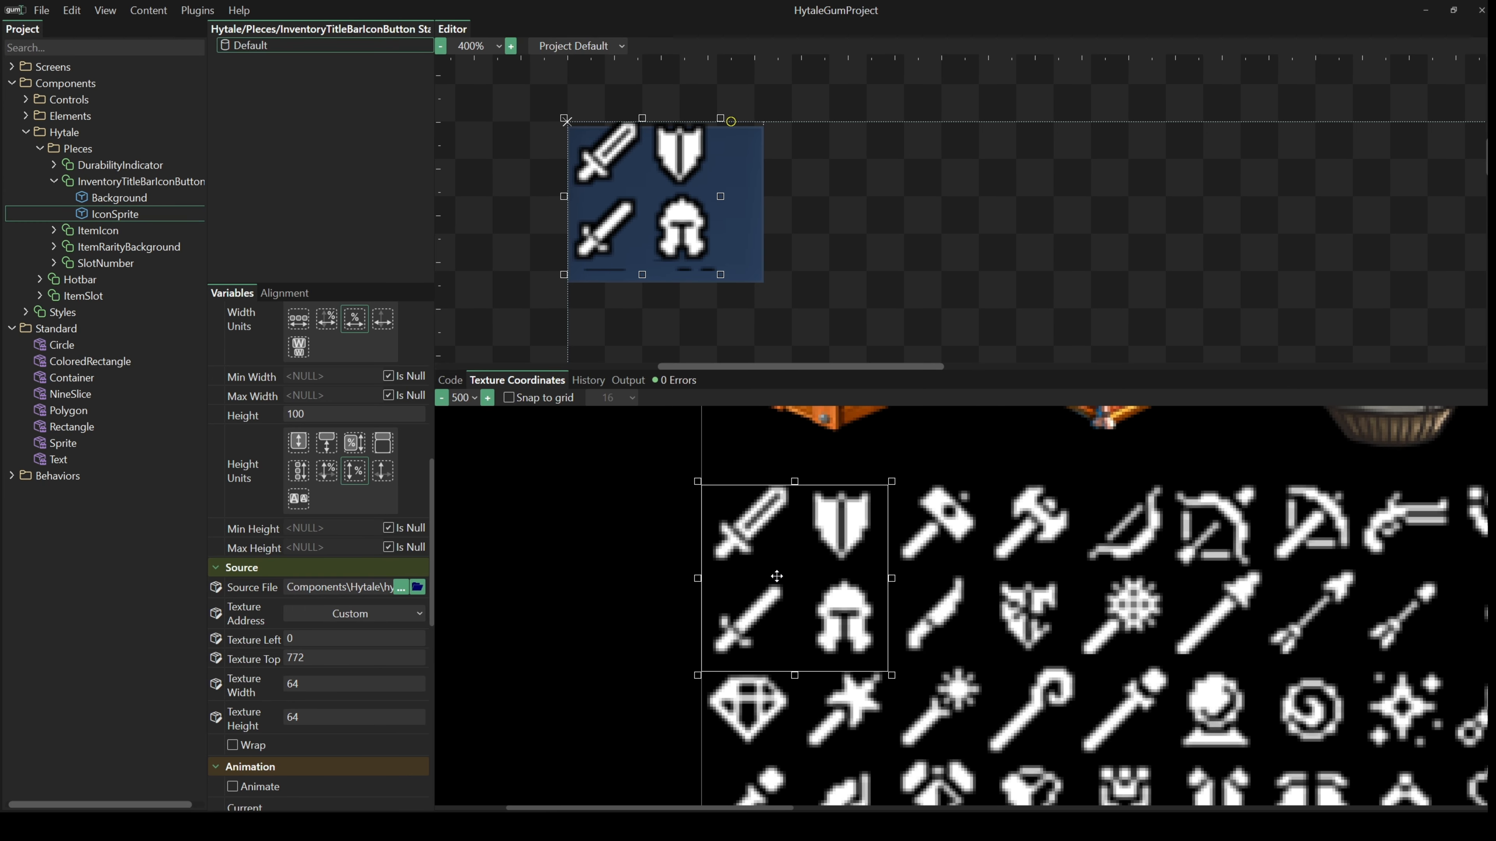
left_click(509, 399)
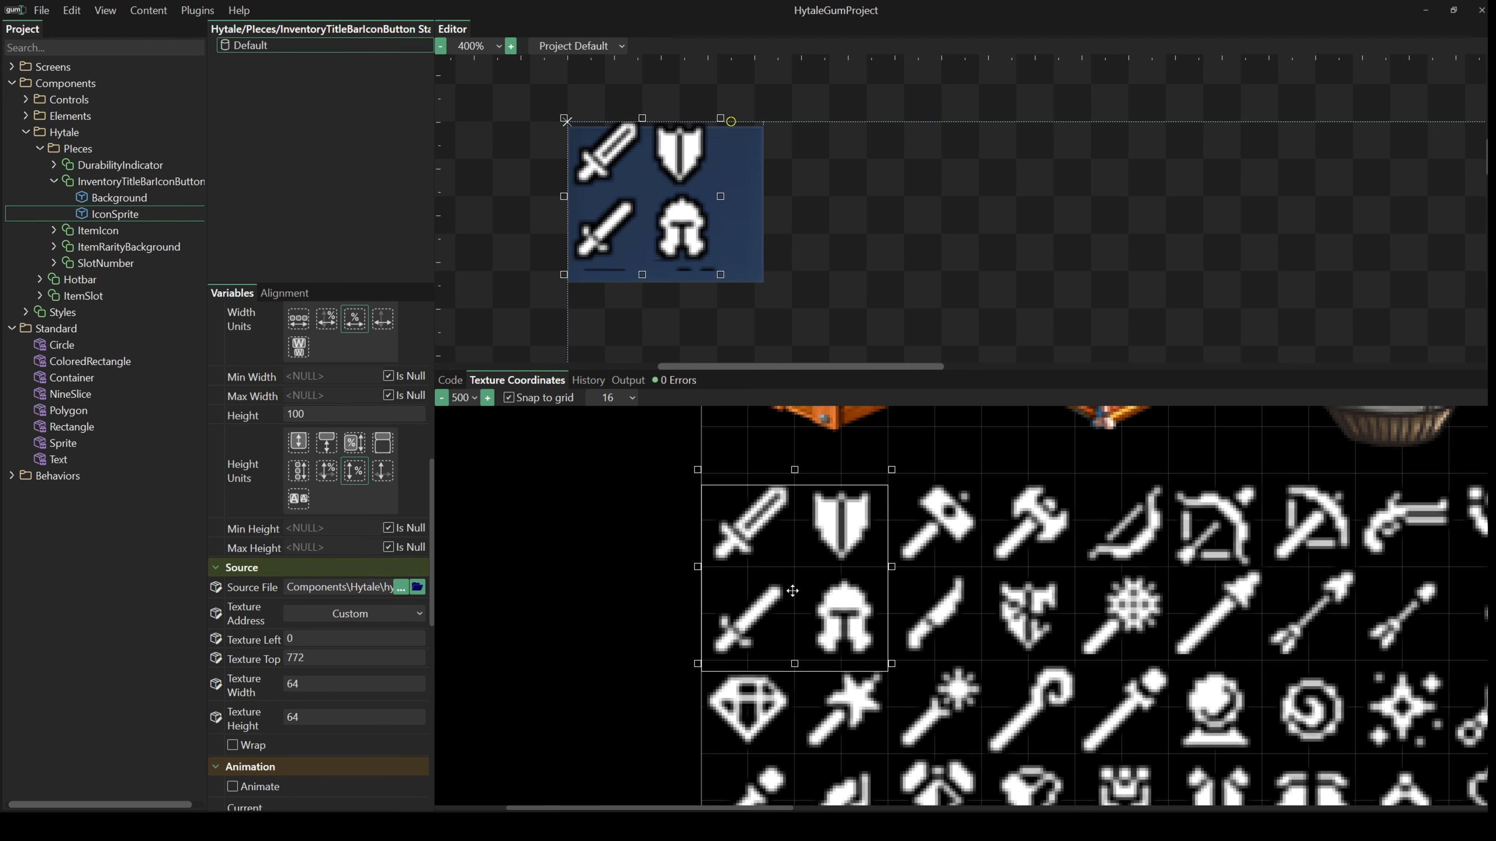
left_click_drag(892, 674, 803, 575)
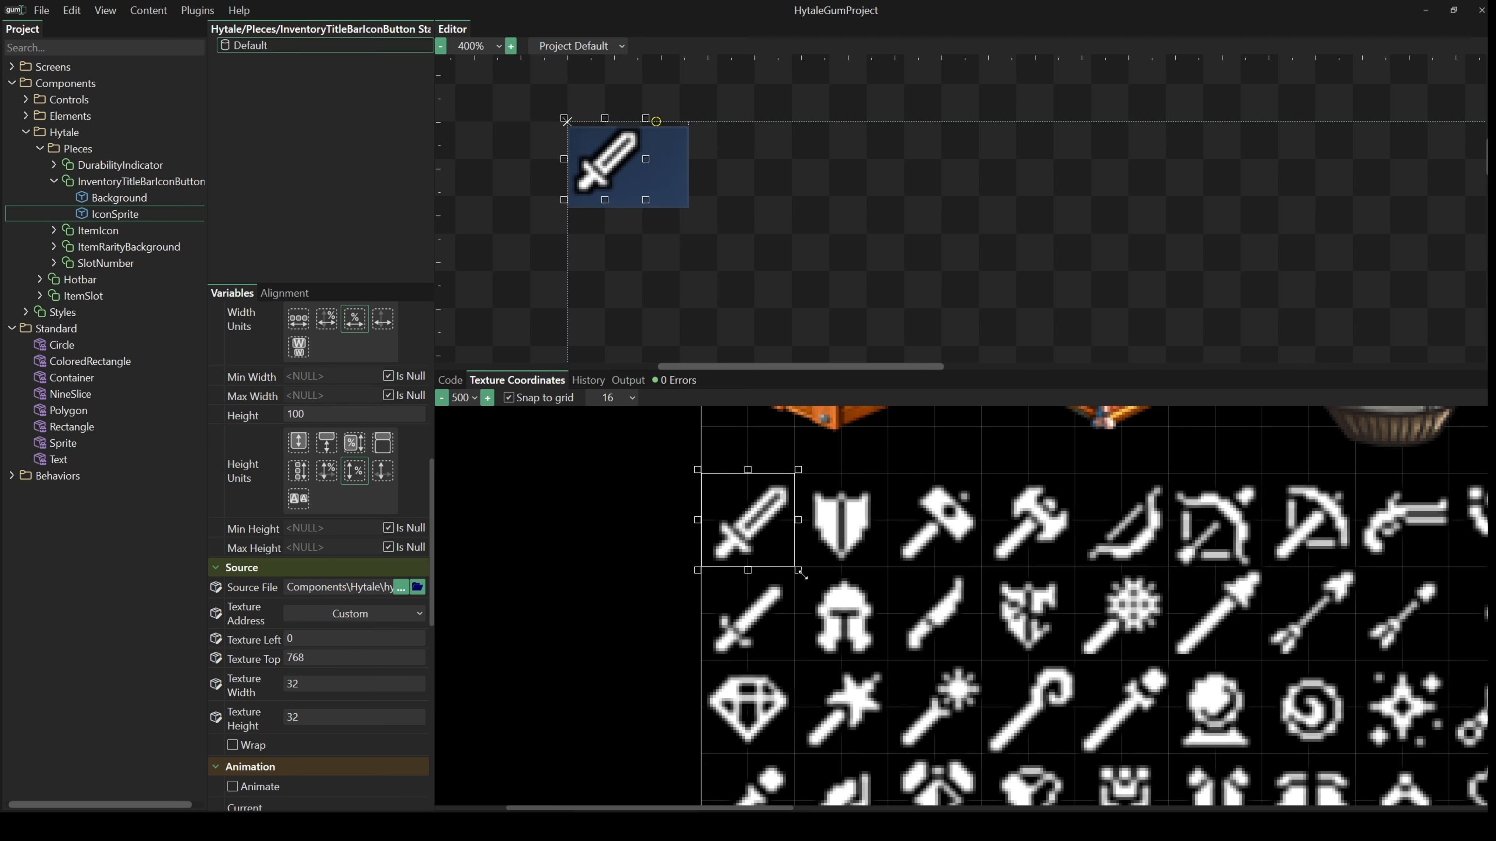
Center the IconSprite in its parent by setting its X and Y units and X and Y origins to center.
scroll(300, 628, "up", 10)
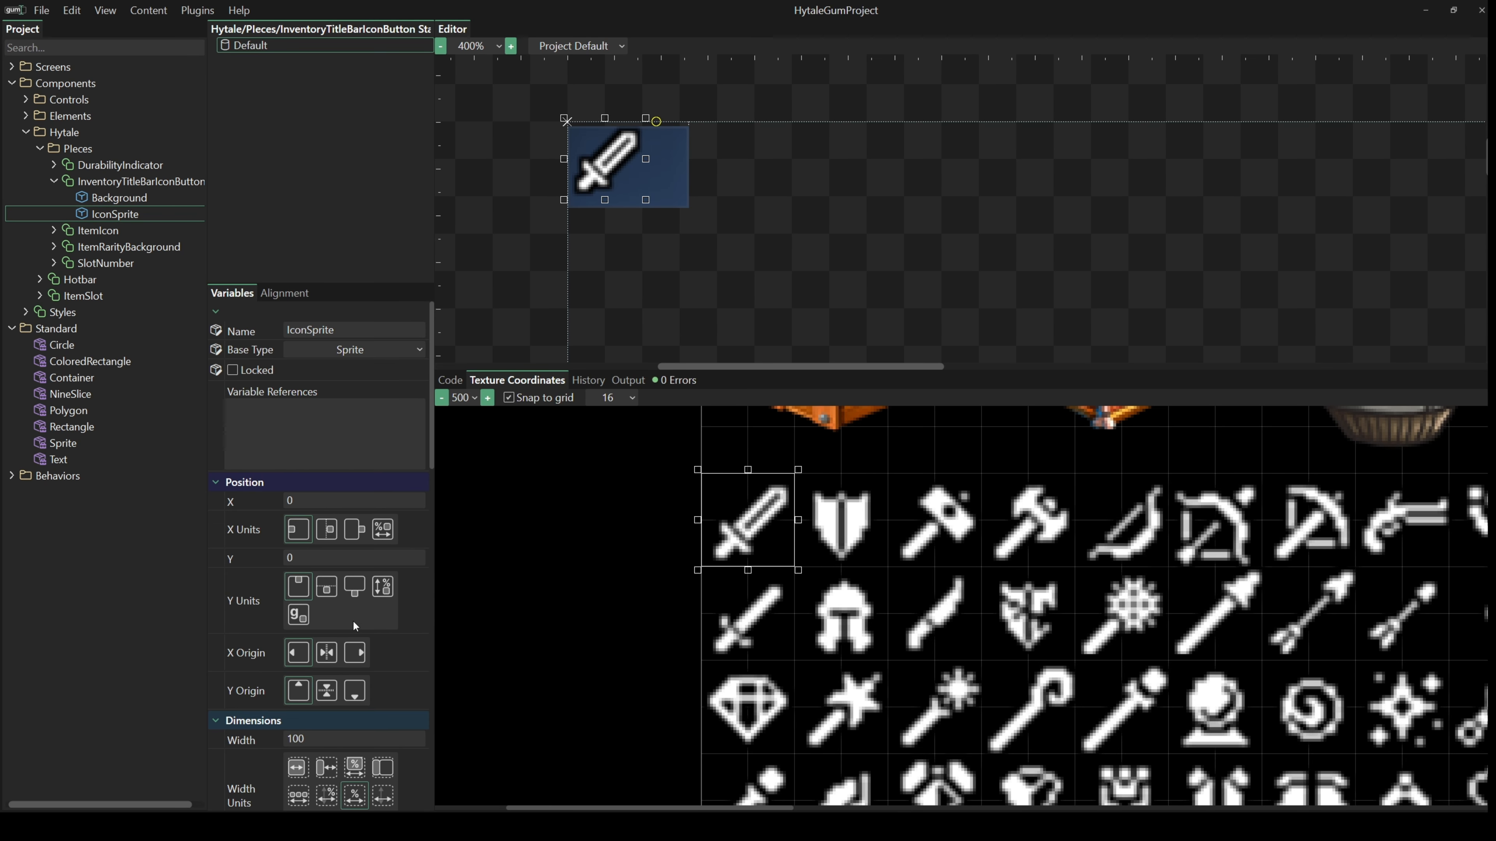
left_click(326, 529)
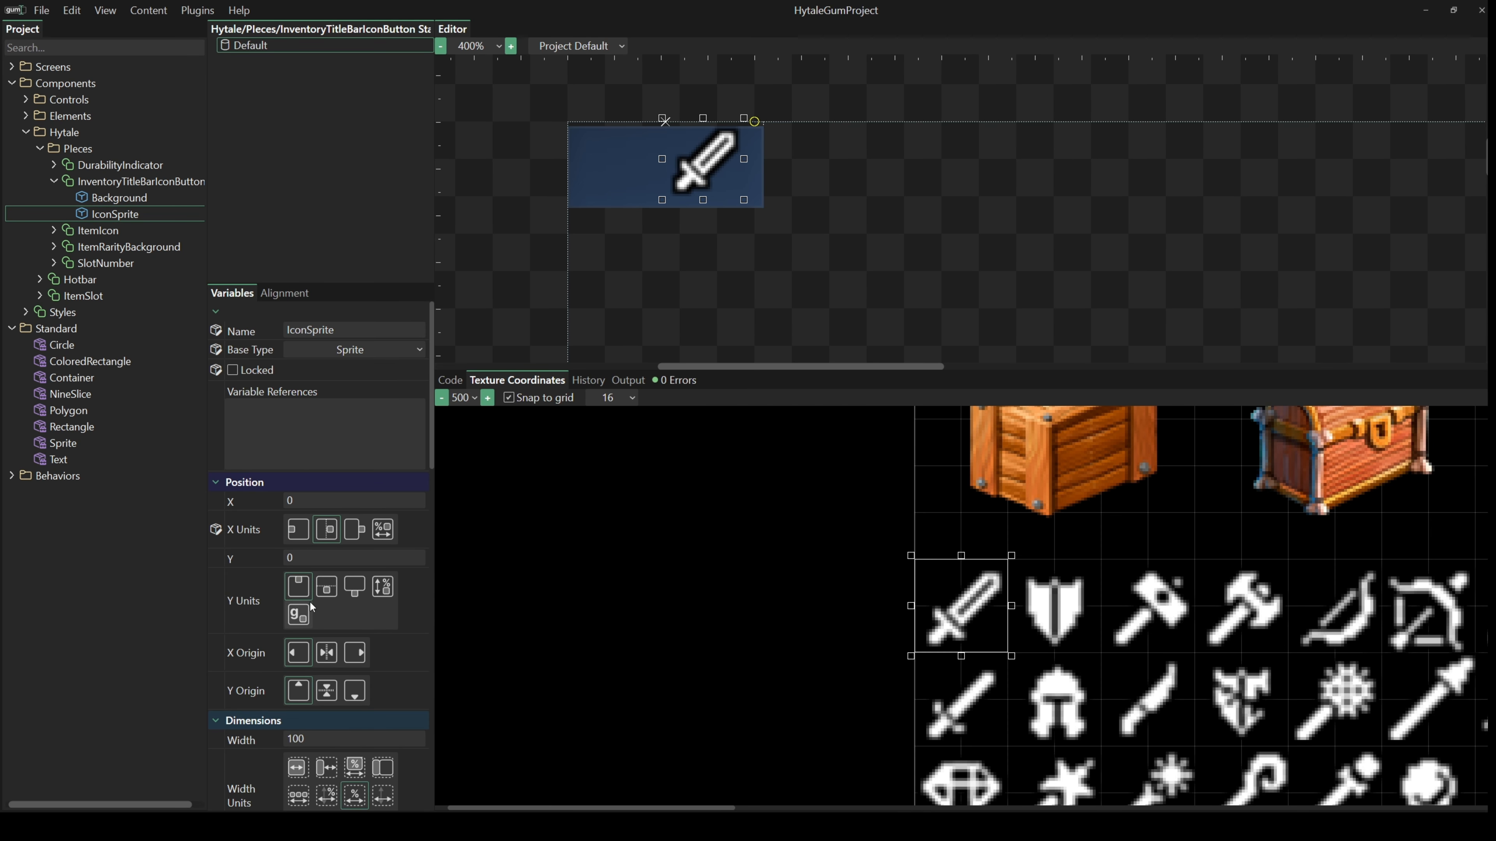
left_click(327, 587)
left_click(327, 653)
left_click(326, 691)
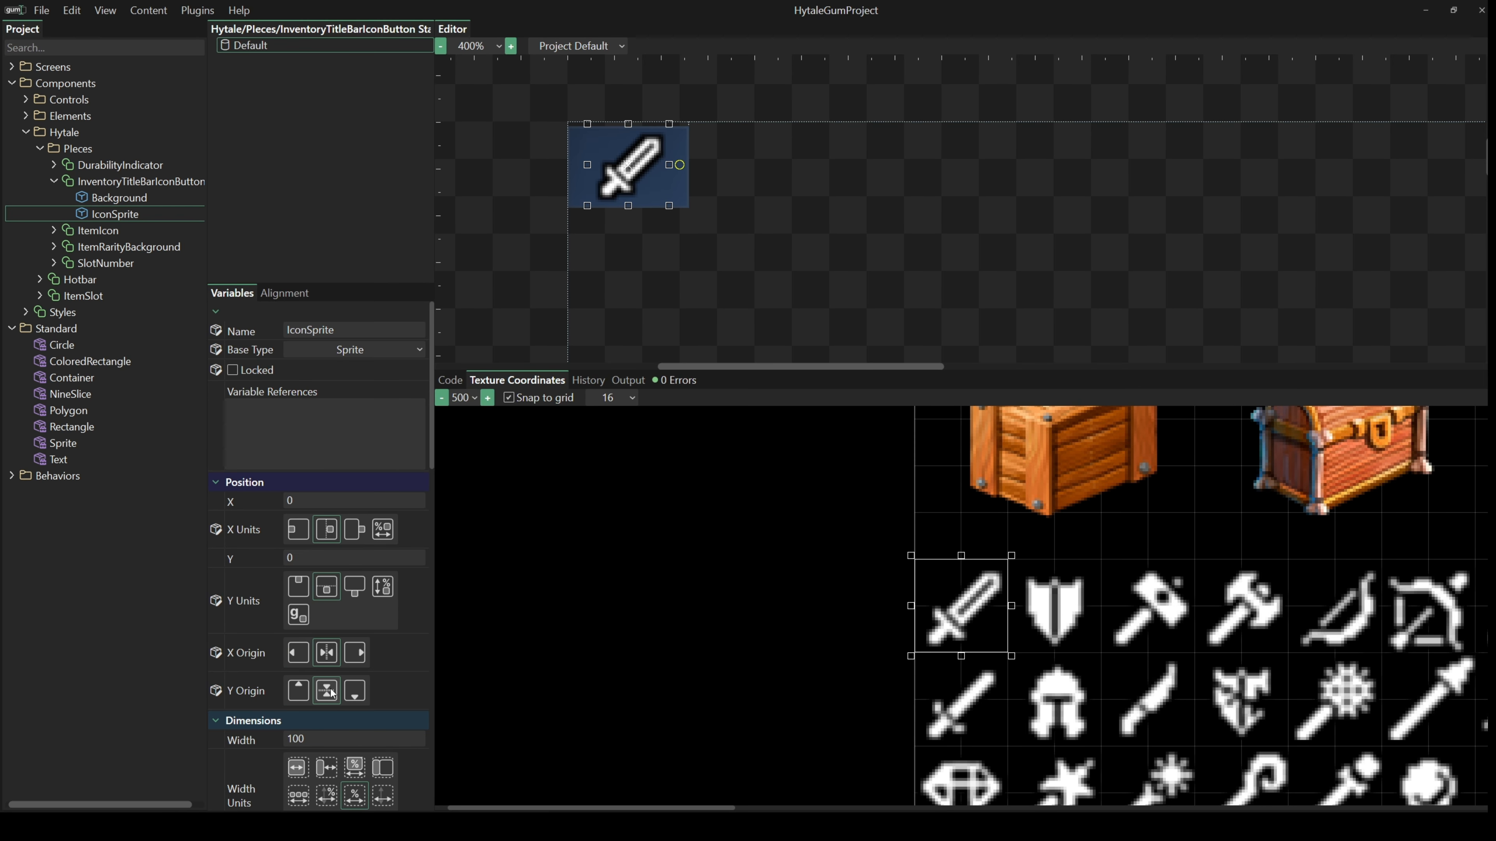
Set the IconSprite's color to red 178, green 198 and blue 210.
scroll(325, 692, "down", 8)
left_click(406, 590)
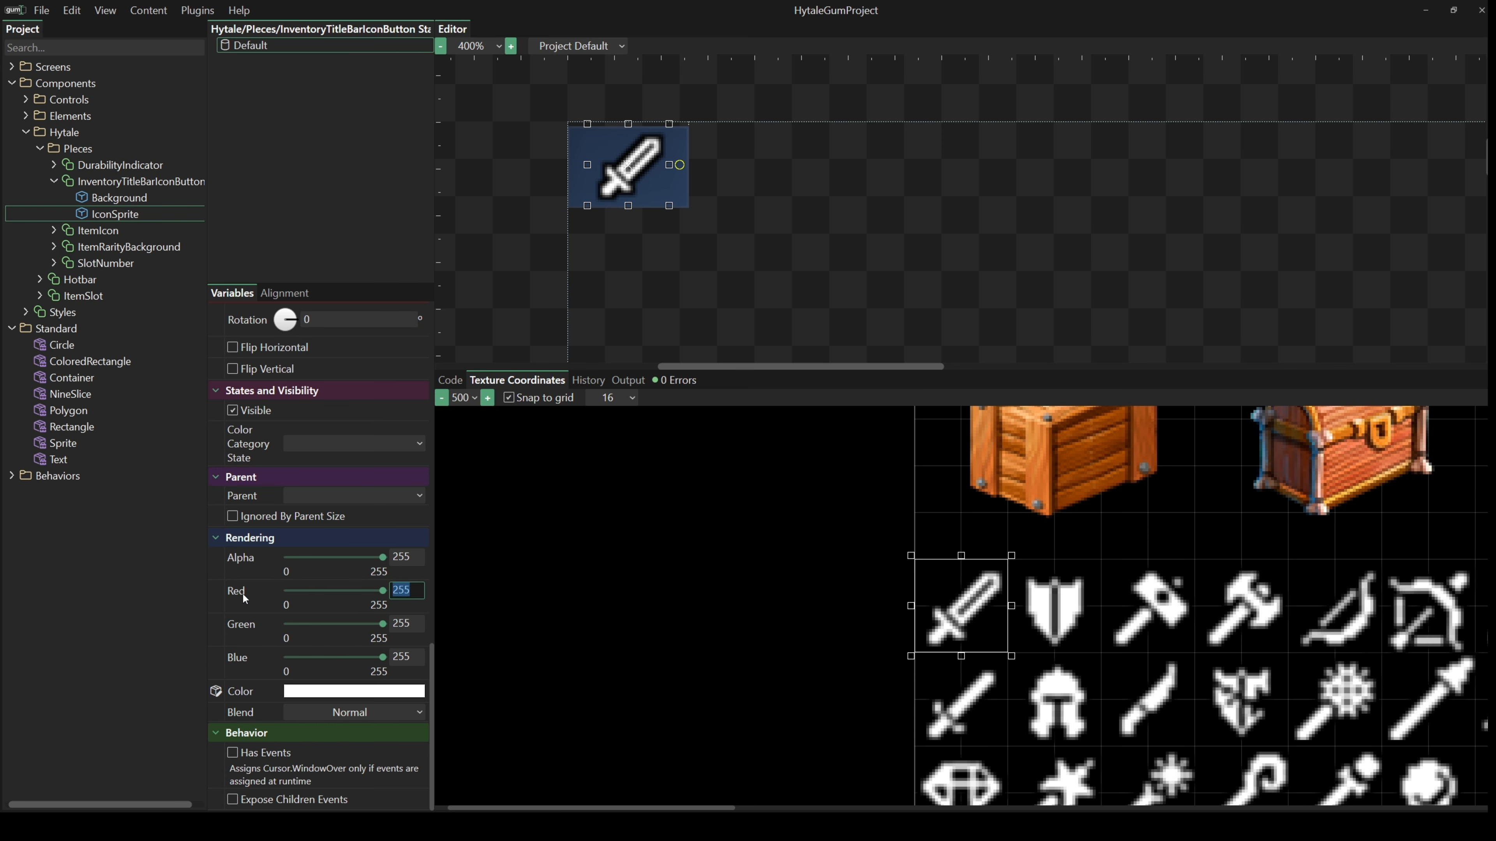
type("178")
key("Tab")
type("198")
key("Tab")
type("210")
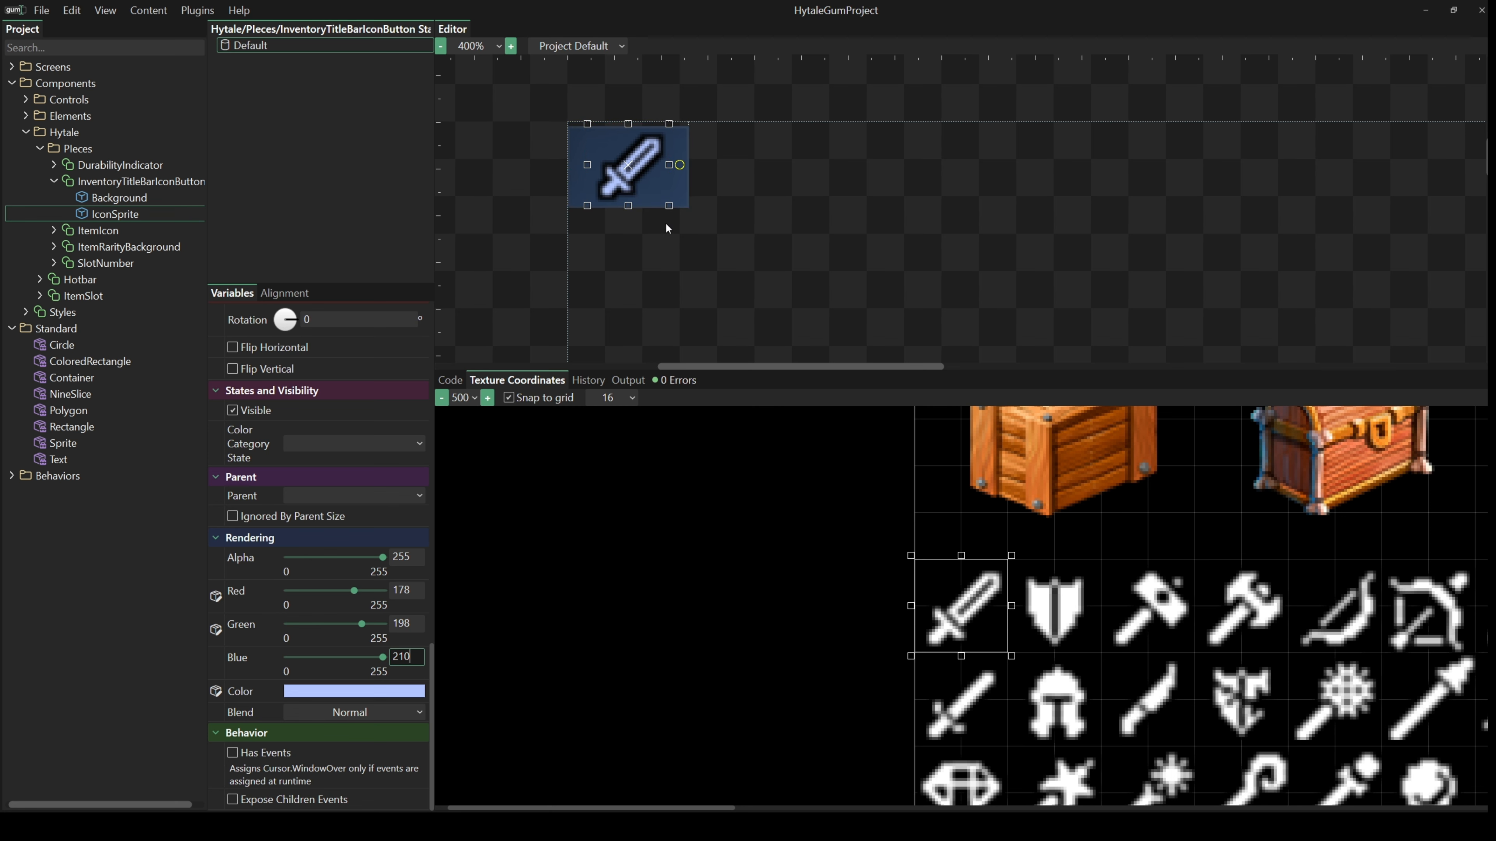
key("Return")
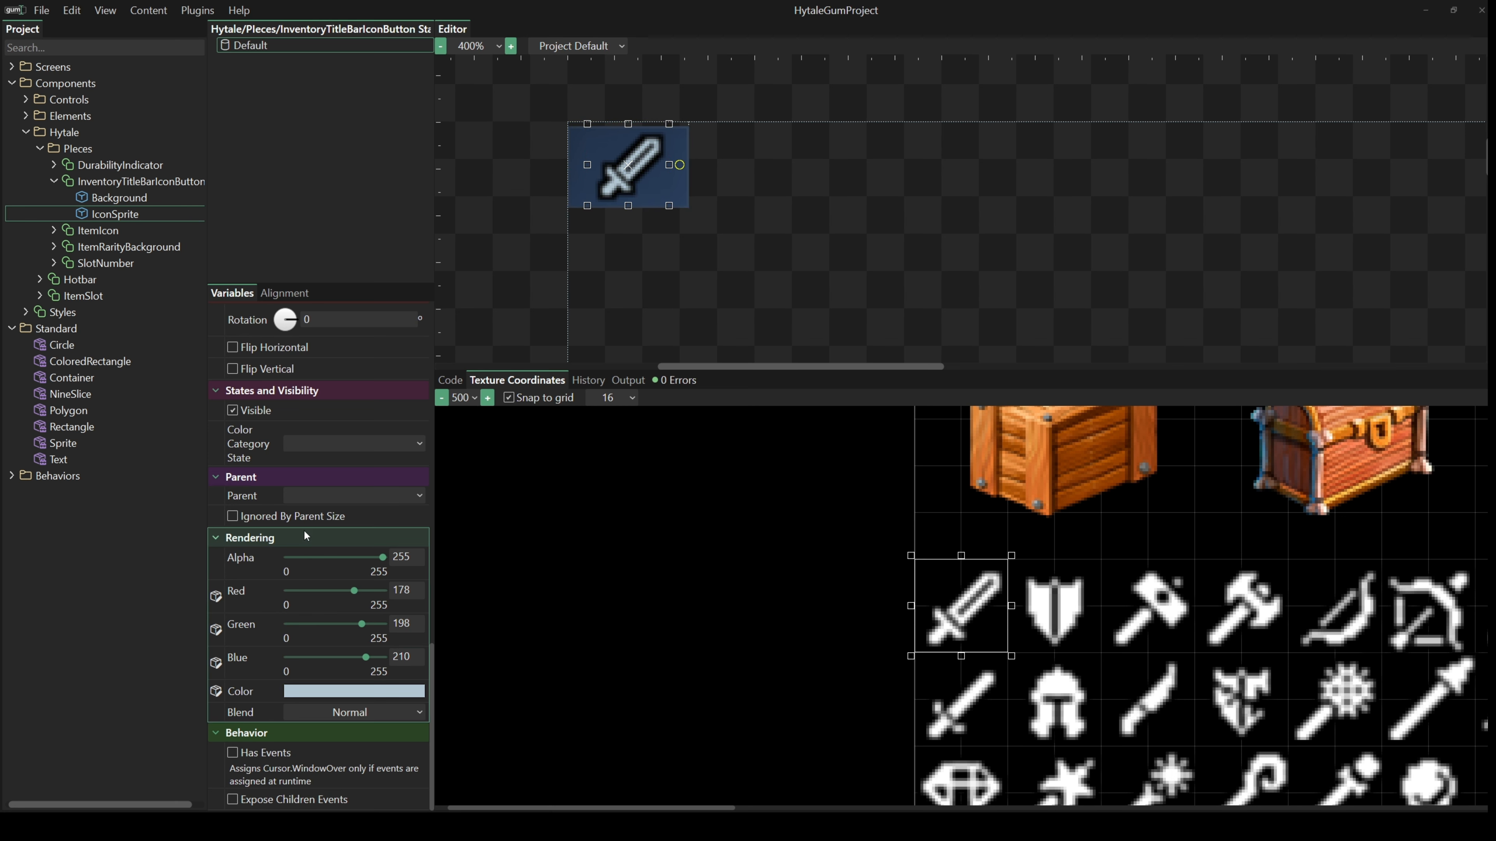
Expose the IconSprite's Texture Left as StartX and Texture Top as StartY.
scroll(288, 526, "up", 9)
left_click_drag(1151, 637, 935, 543)
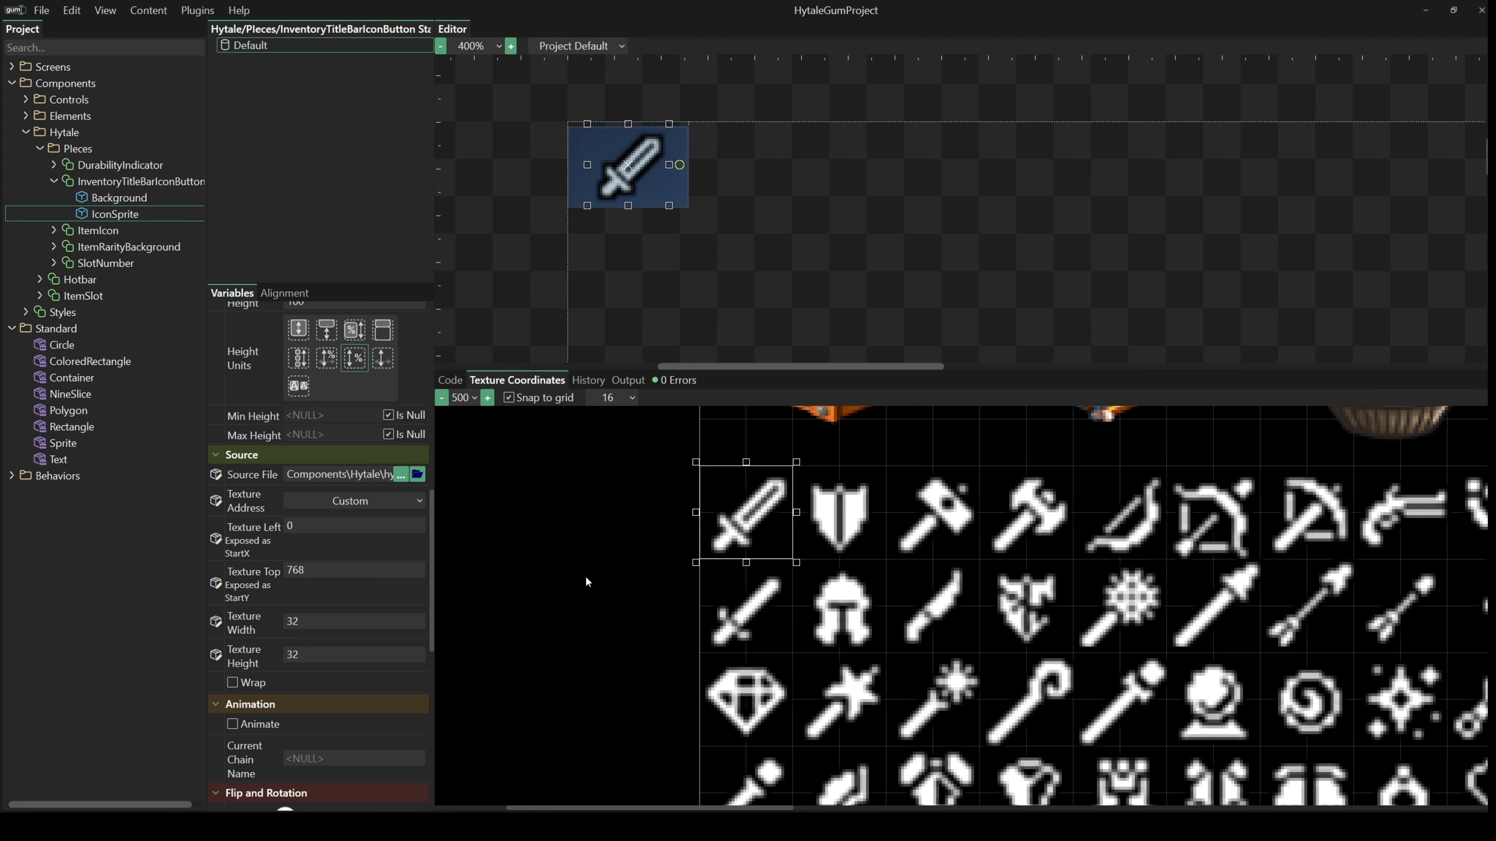
Check the written instructions, then create a component named InventoryTitleBarButton in the Hytale Pieces folder.
key("alt+Tab")
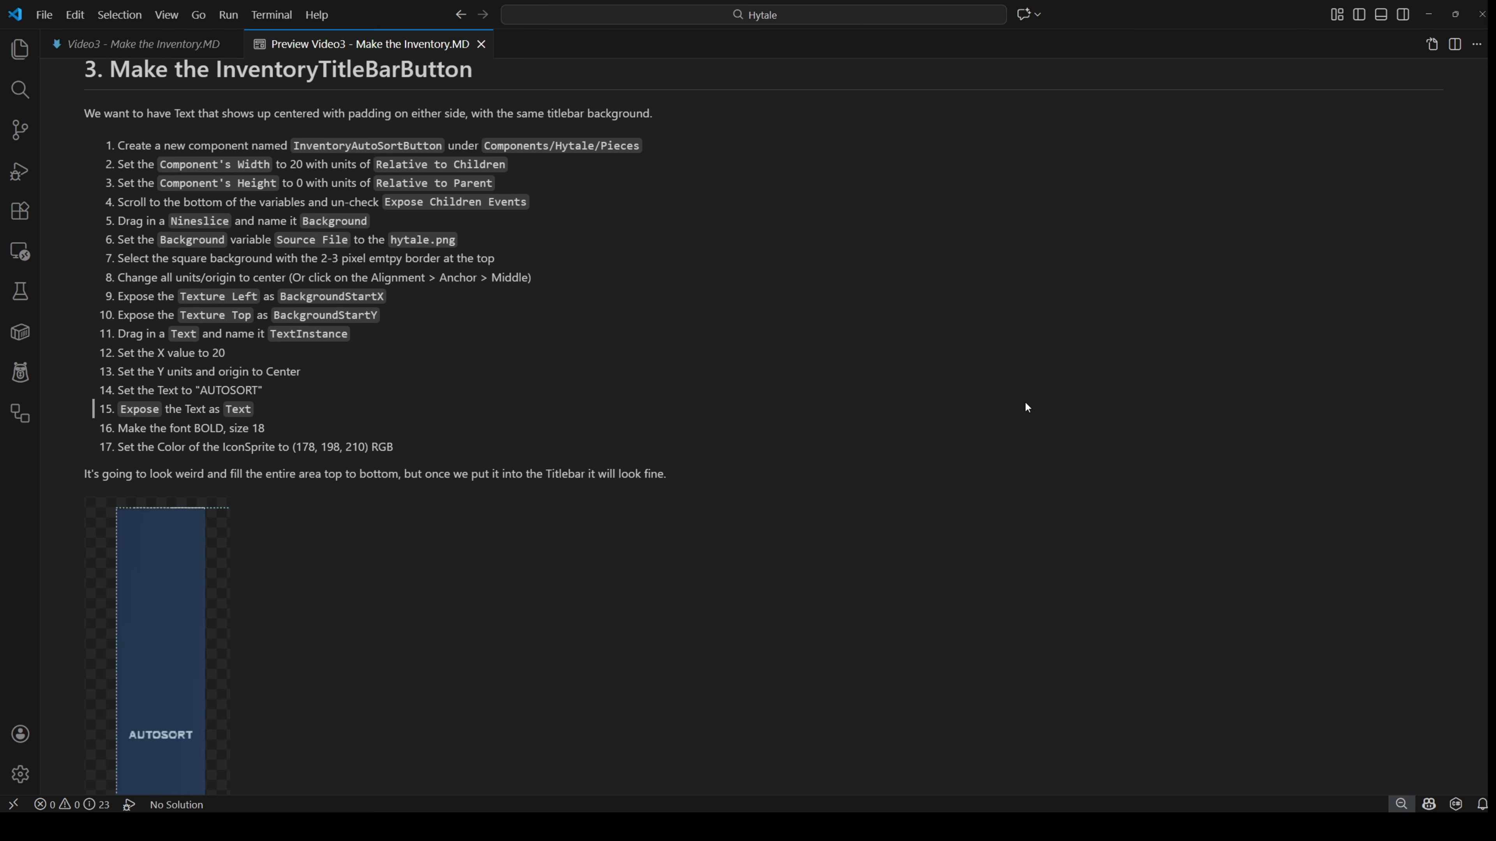
key("alt+Tab")
right_click(83, 150)
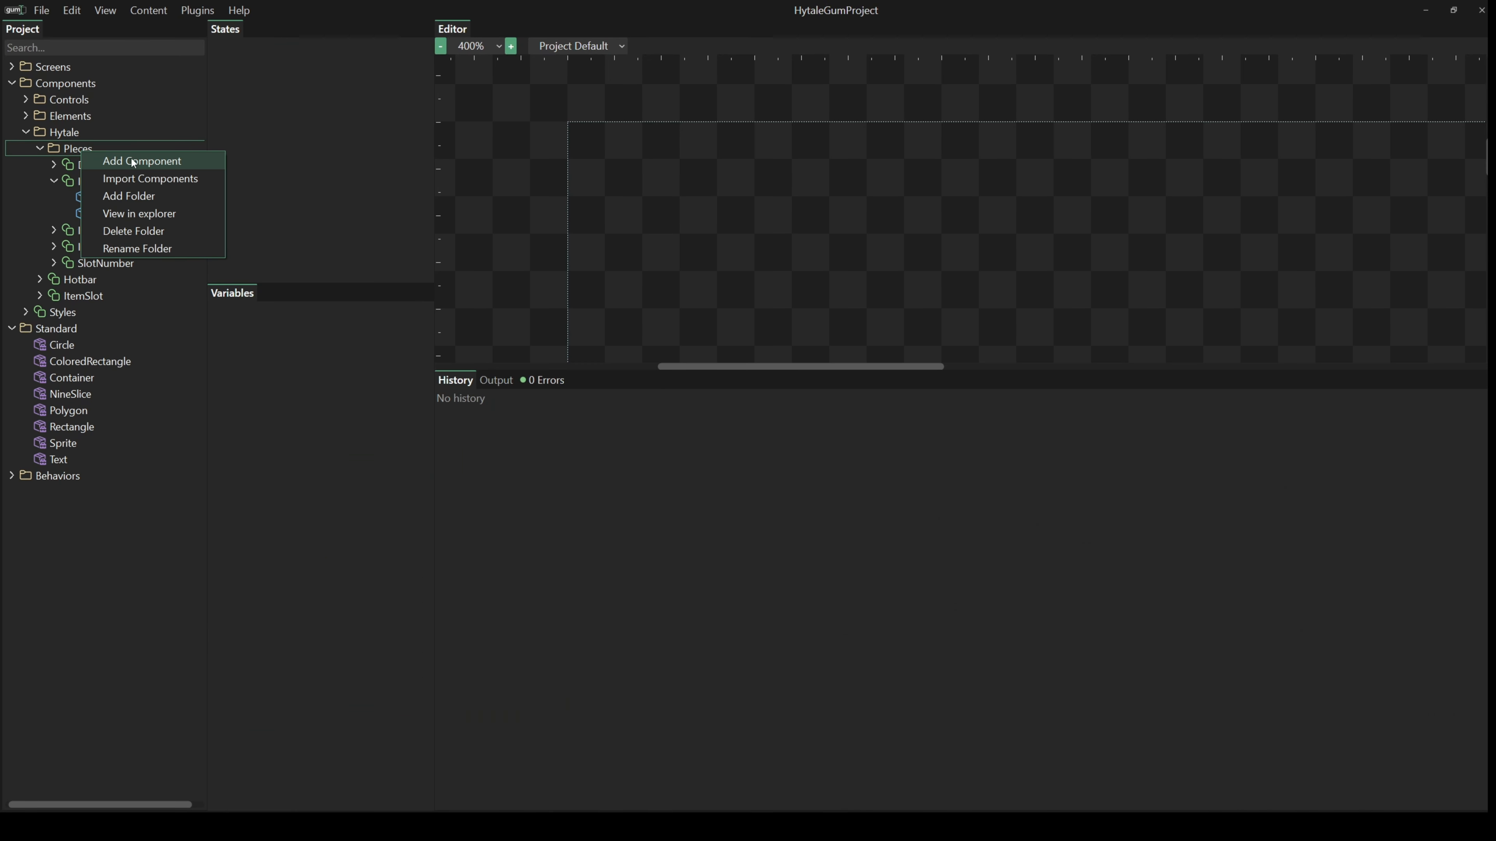
left_click(131, 158)
type("Inv")
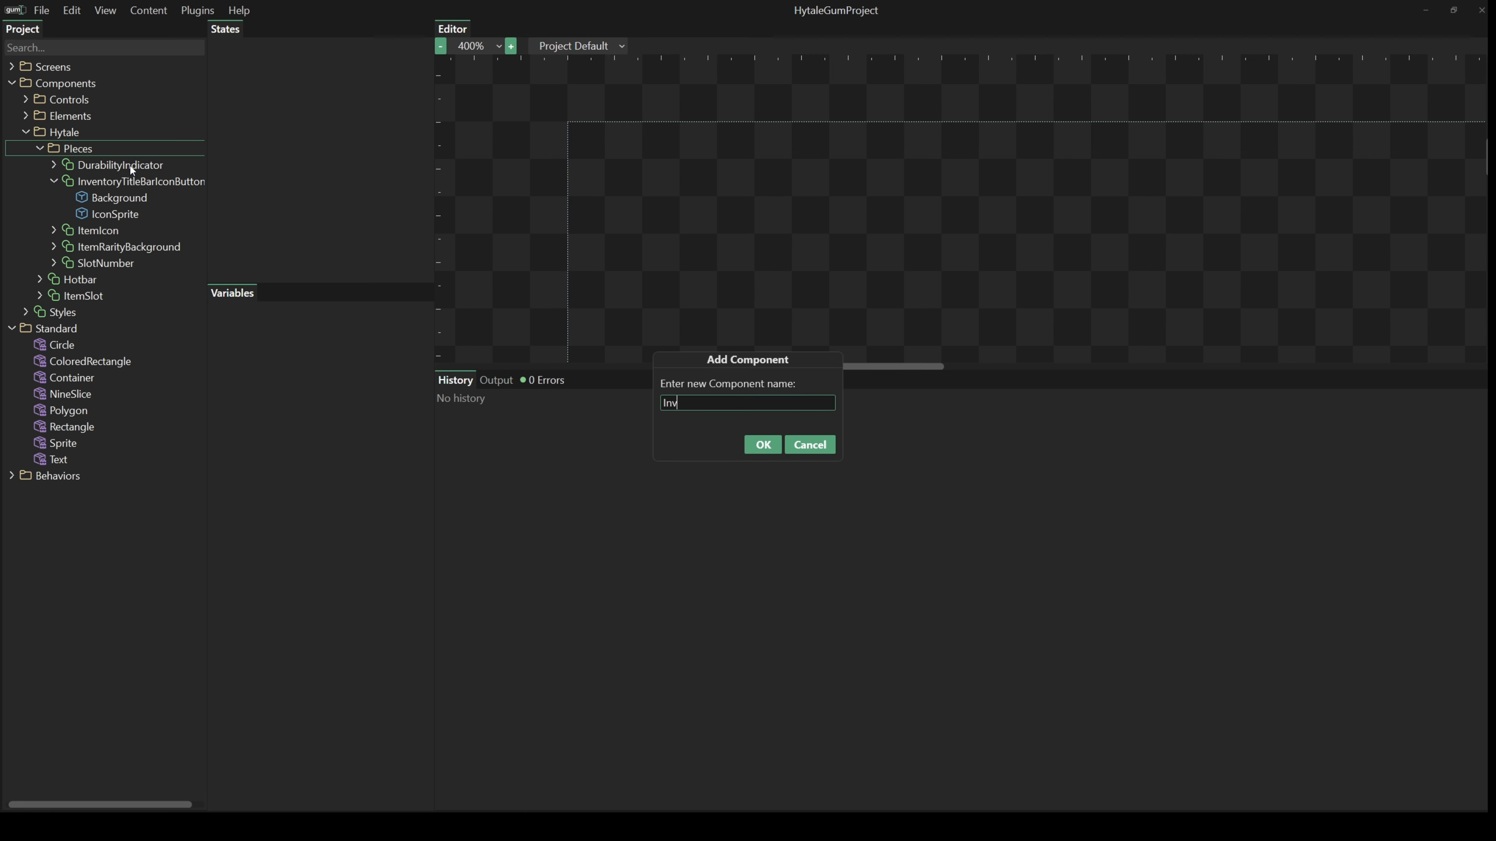
type("entoryTitleBarButton")
key("Return")
Set InventoryTitleBarButton's width to 20 with units relative to children, and its height to 0.
scroll(353, 530, "down", 5)
left_click(329, 525)
type("20")
left_click(330, 648)
type("0")
left_click(303, 579)
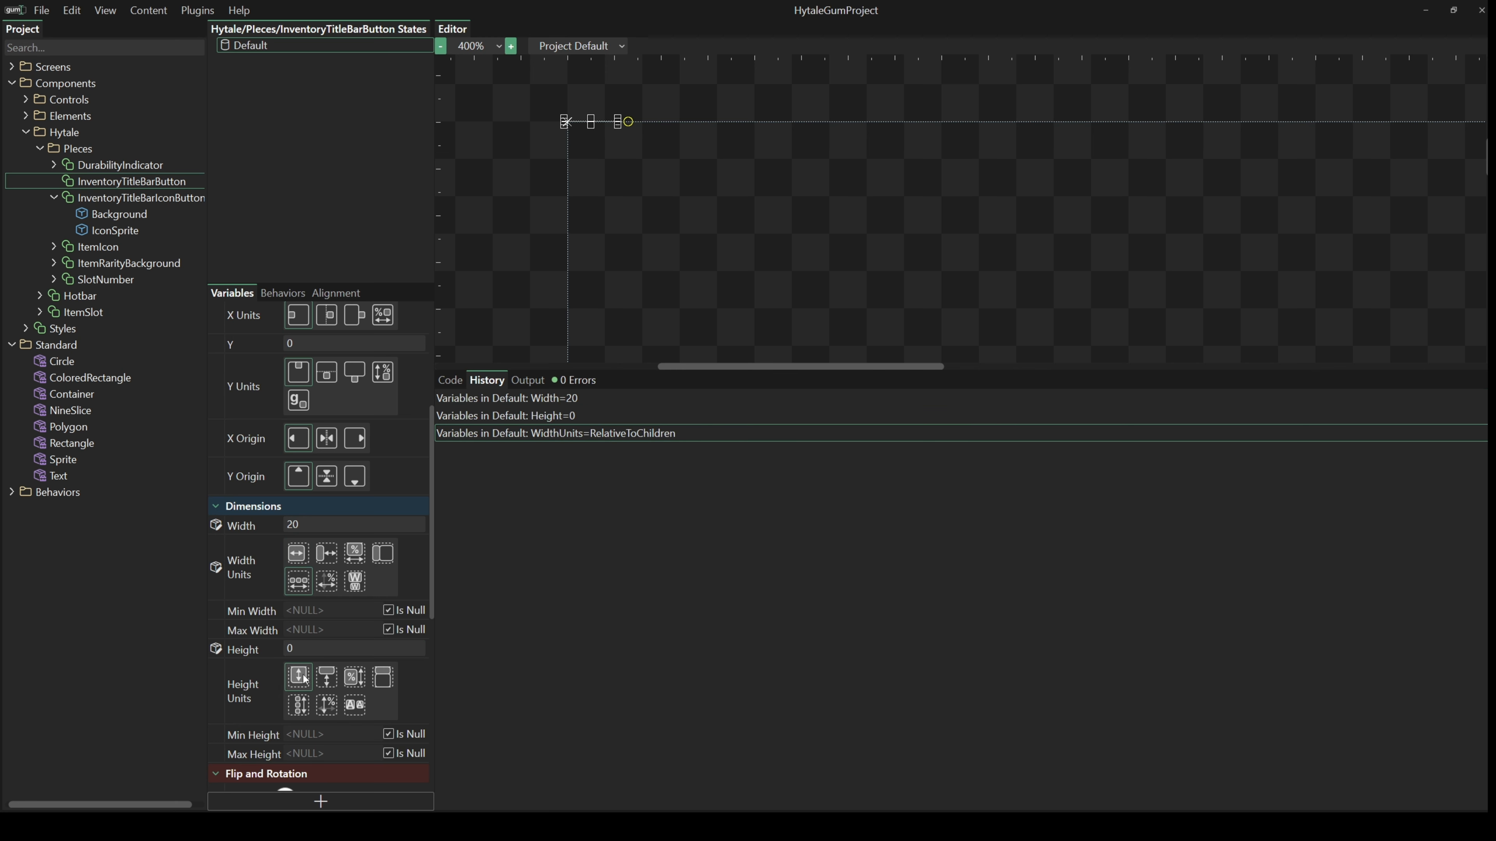
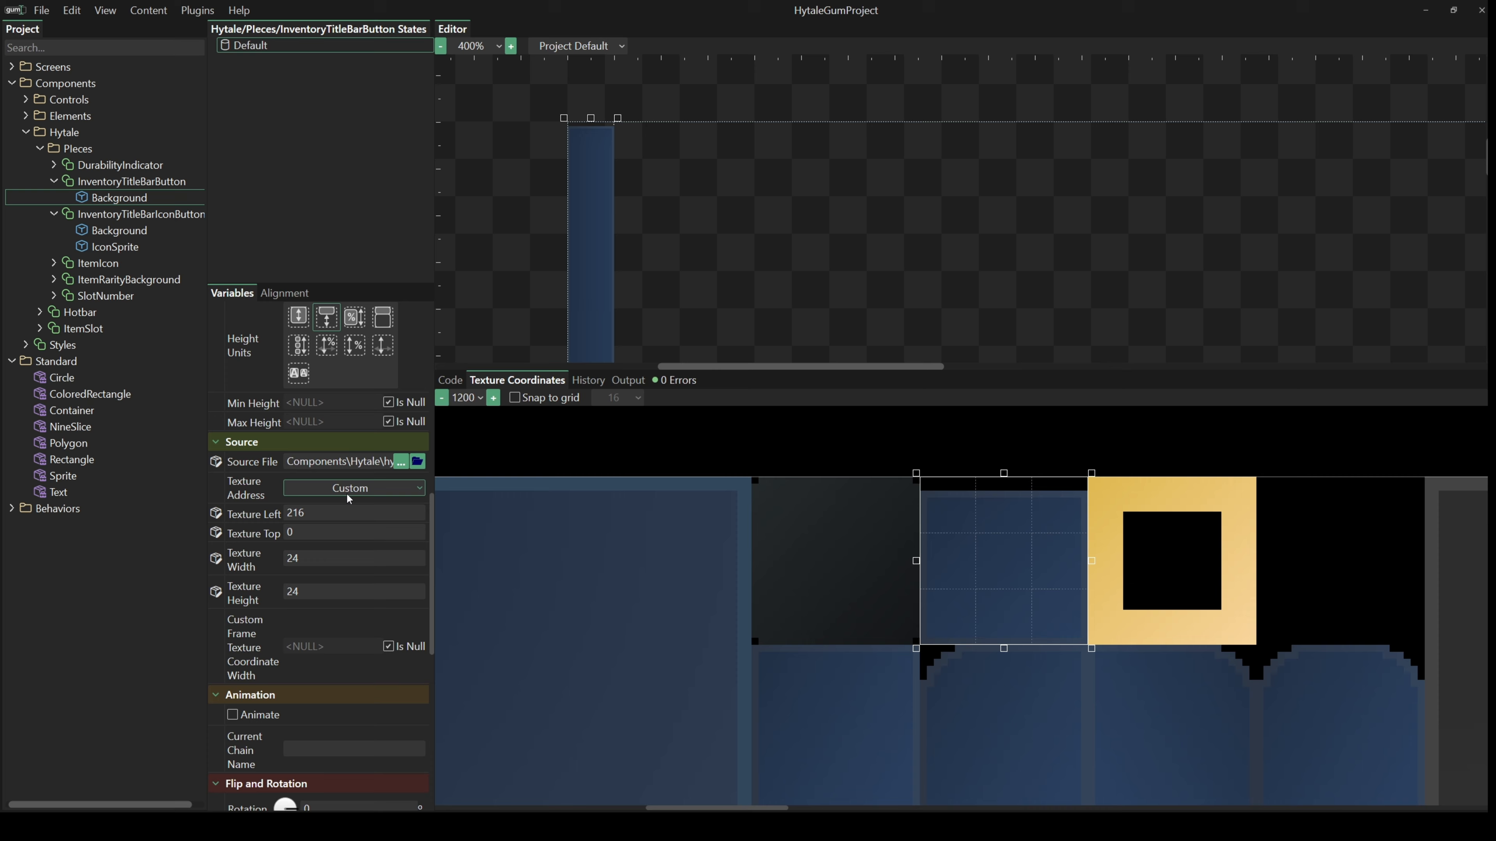
Expose the Background's Texture Left variable as BackgroundStartX.
right_click(261, 515)
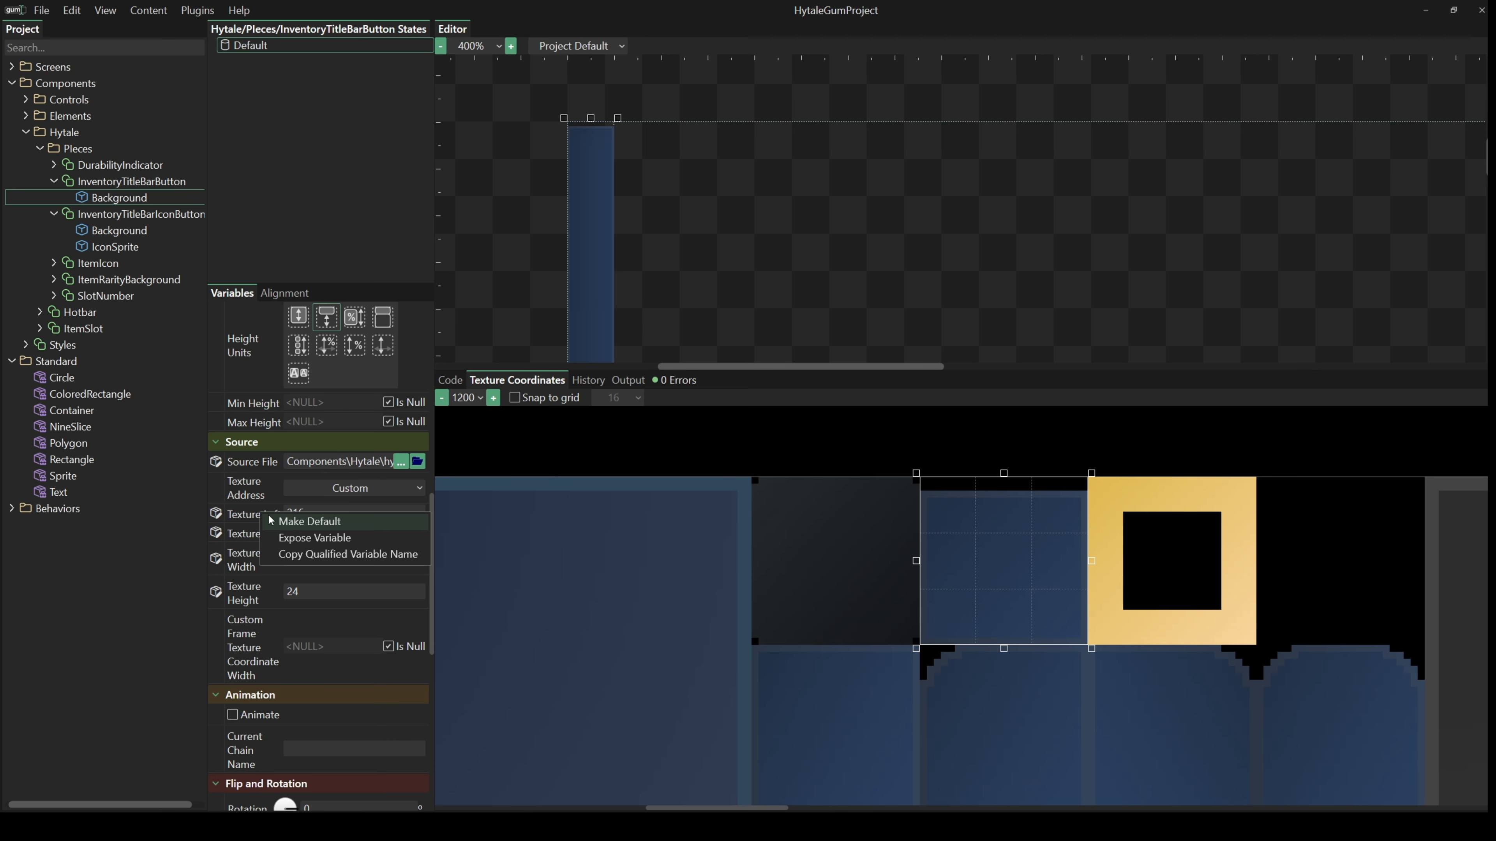
left_click(294, 538)
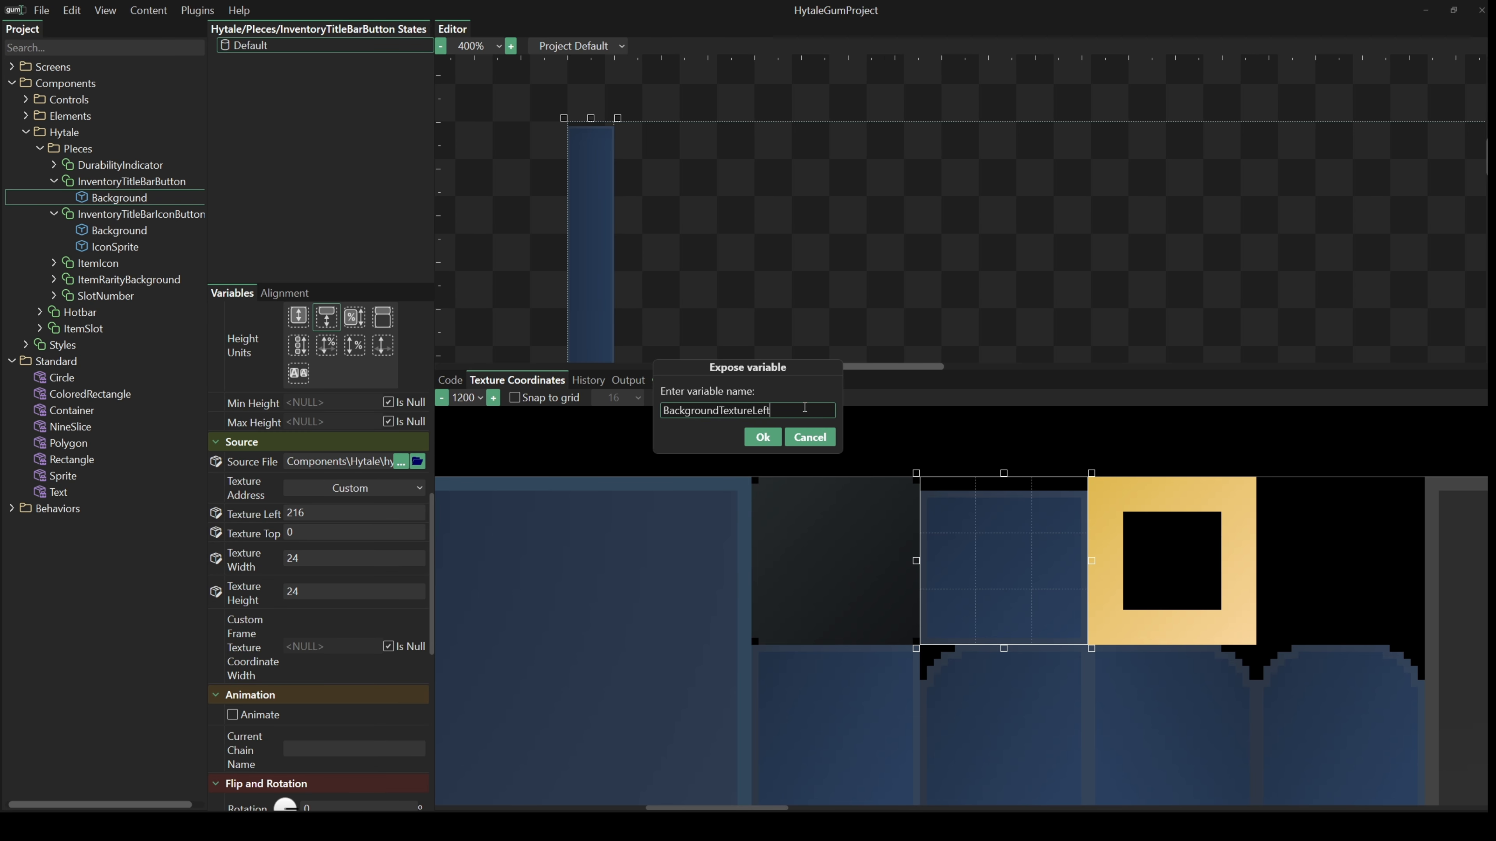
key("BackSpace")
key("BackSpace")
key("BackSpace")
key("BackSpace")
key("BackSpace")
key("BackSpace")
key("BackSpace")
key("BackSpace")
key("BackSpace")
key("BackSpace")
key("BackSpace")
type("StartX")
left_click(763, 437)
Expose the Background's Texture Top variable as BackgroundStartY.
right_click(255, 572)
left_click(289, 594)
key("BackSpace")
key("BackSpace")
key("BackSpace")
key("BackSpace")
key("BackSpace")
key("BackSpace")
key("BackSpace")
key("BackSpace")
key("BackSpace")
key("BackSpace")
type("StartY")
key("Return")
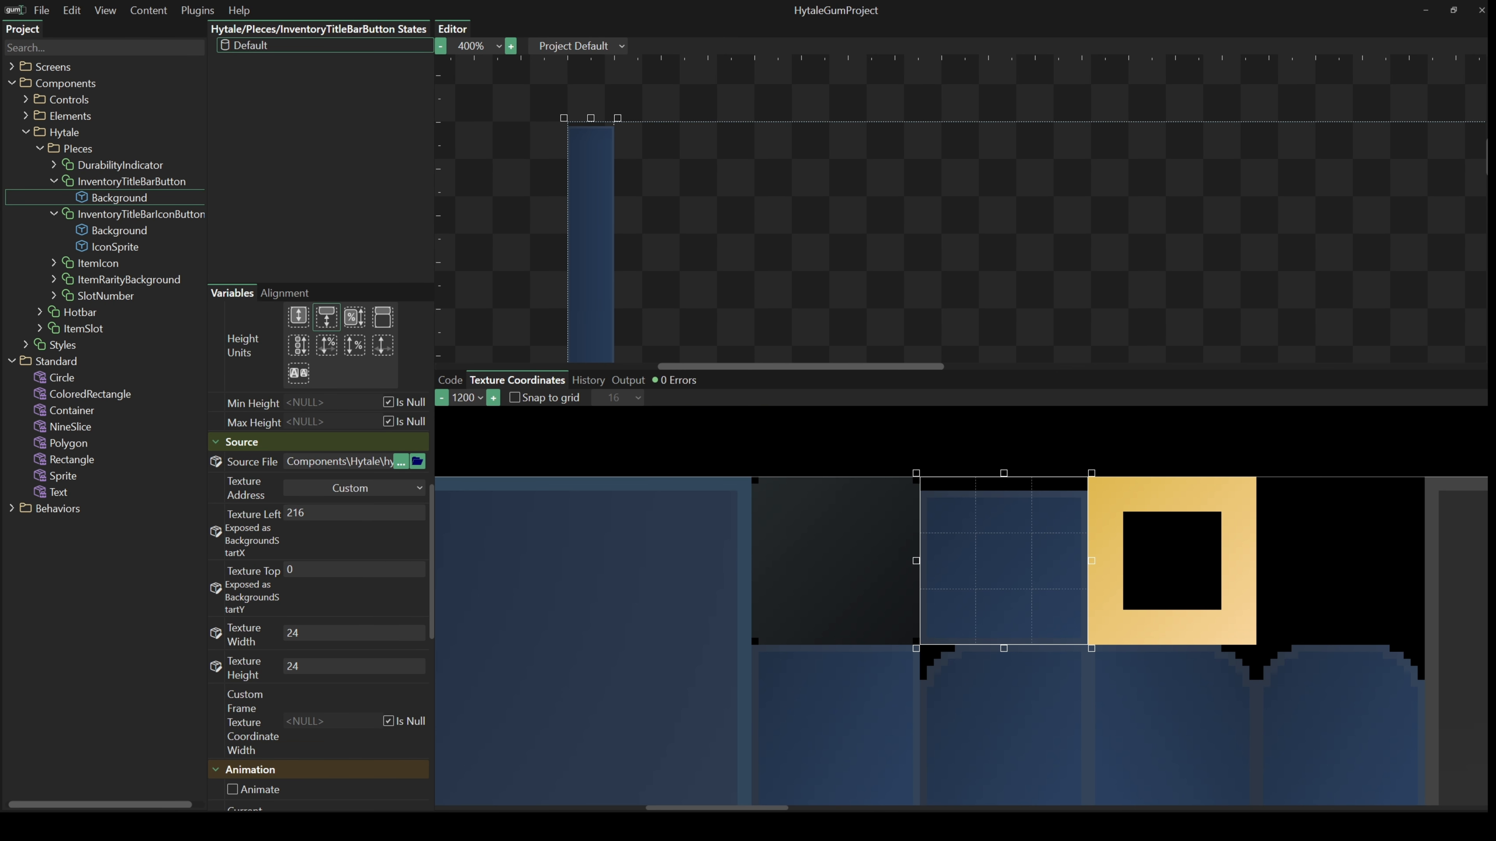
Add a Text instance to InventoryTitleBarButton and set its text to AUTOSORT.
left_click(61, 495)
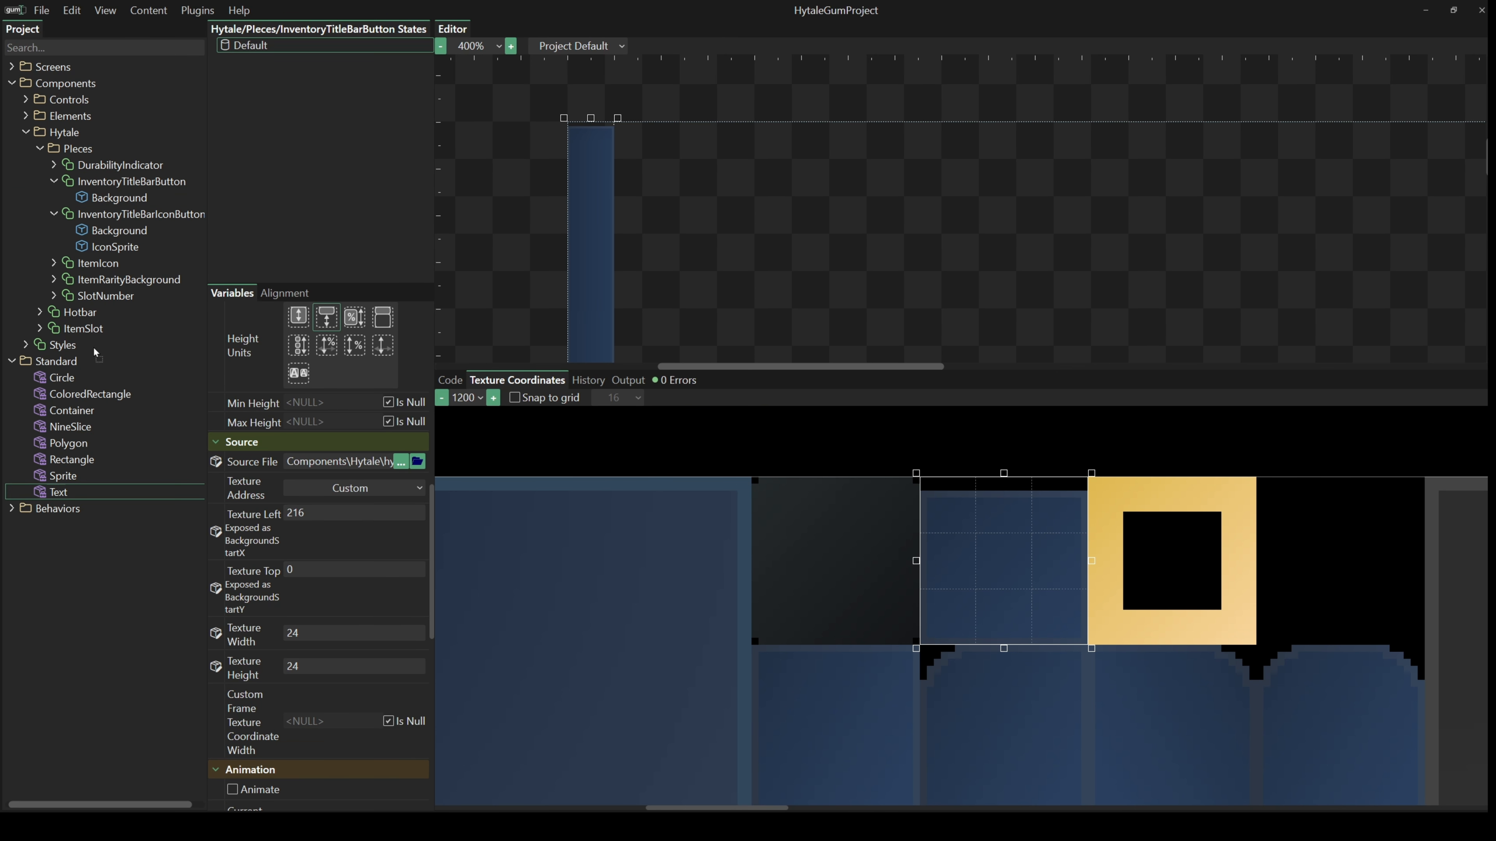
left_click_drag(104, 234, 104, 232)
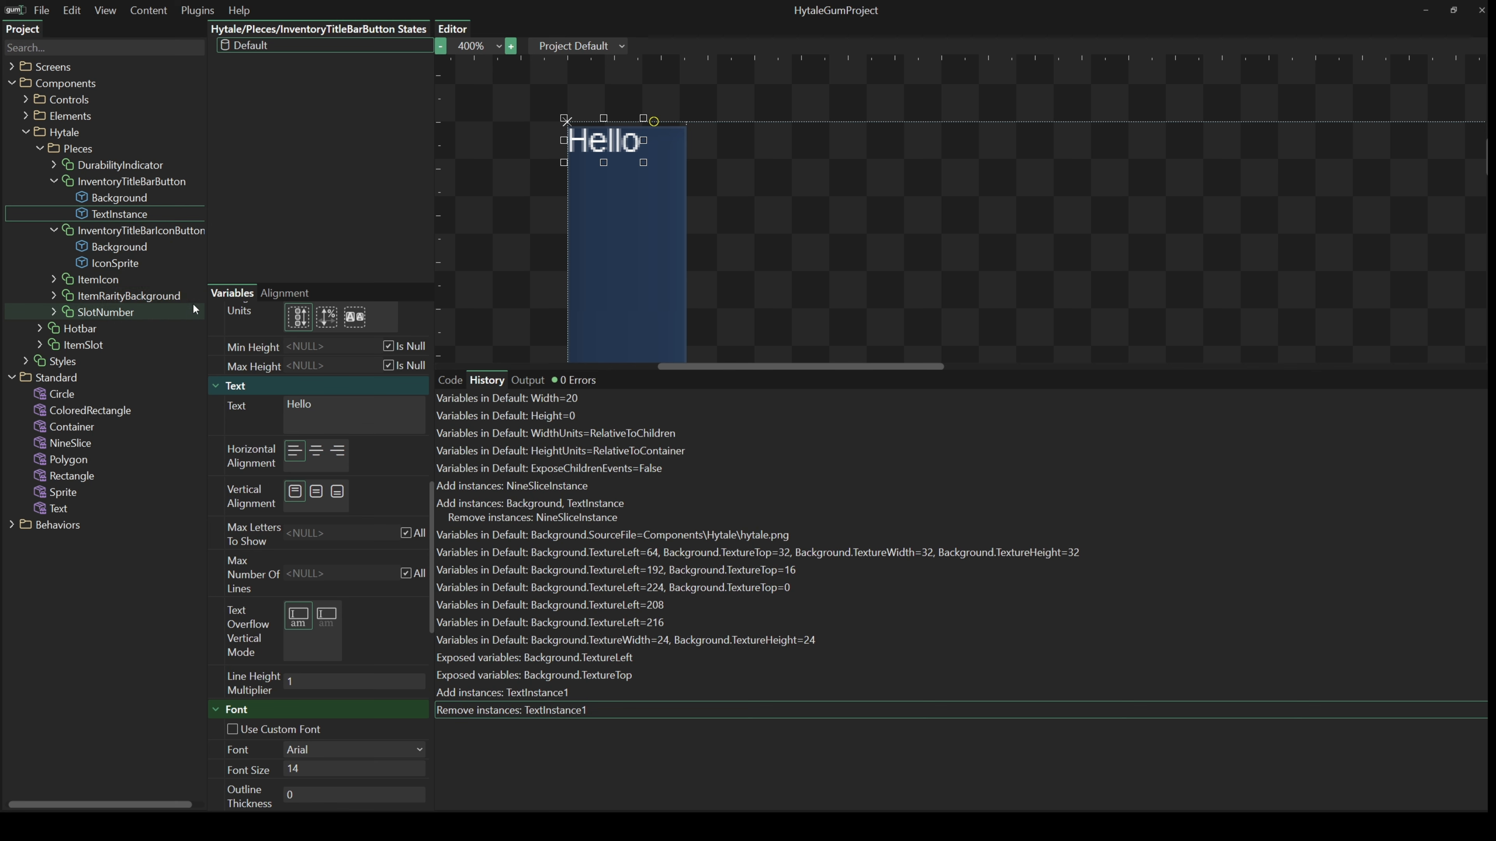
scroll(298, 505, "up", 10)
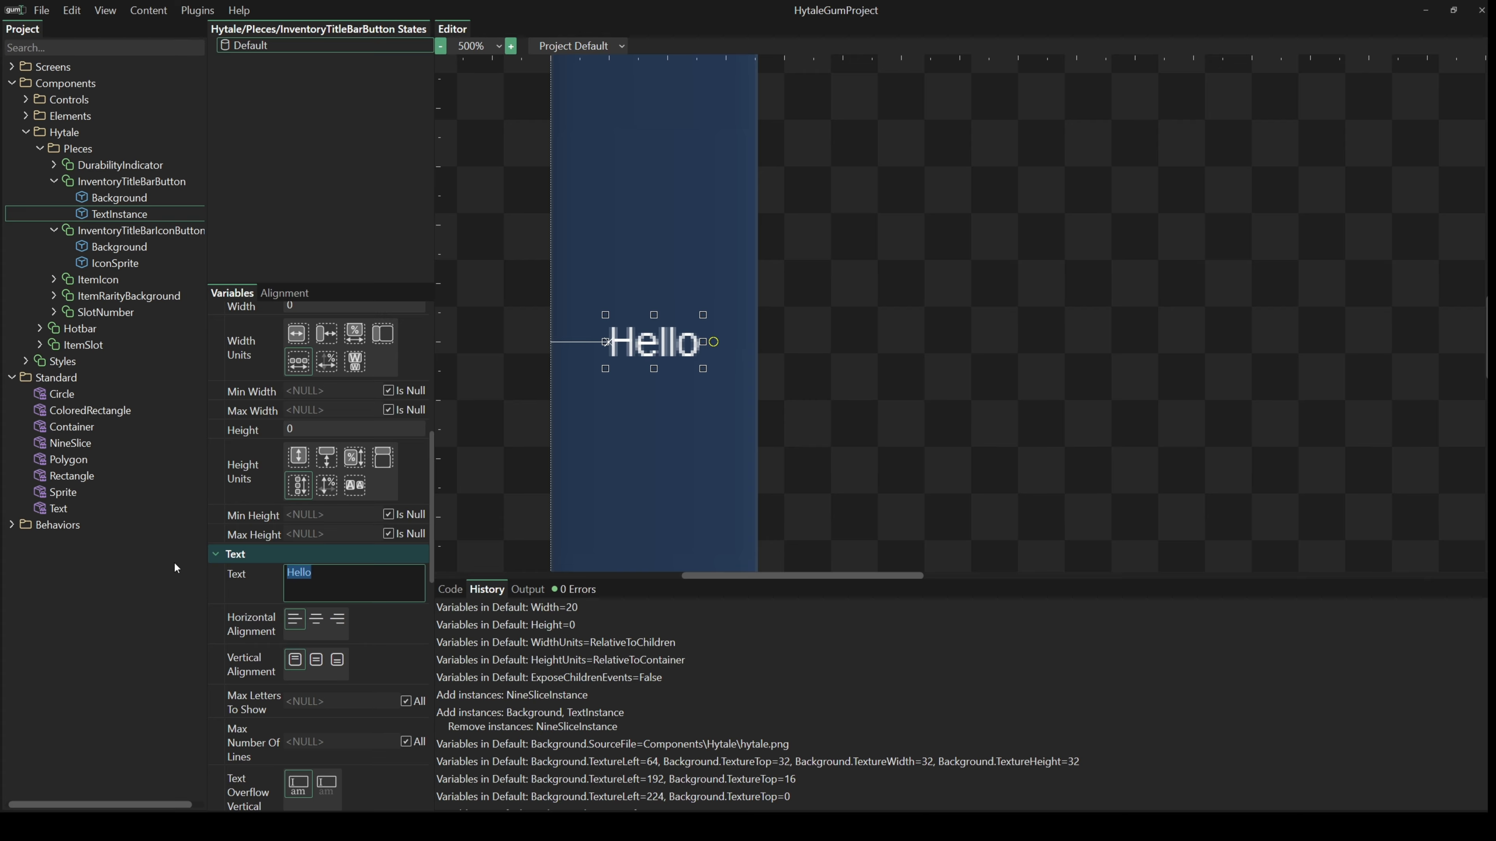
type("AUTOSORT")
Expose the TextInstance's Text variable under the name Text.
right_click(258, 577)
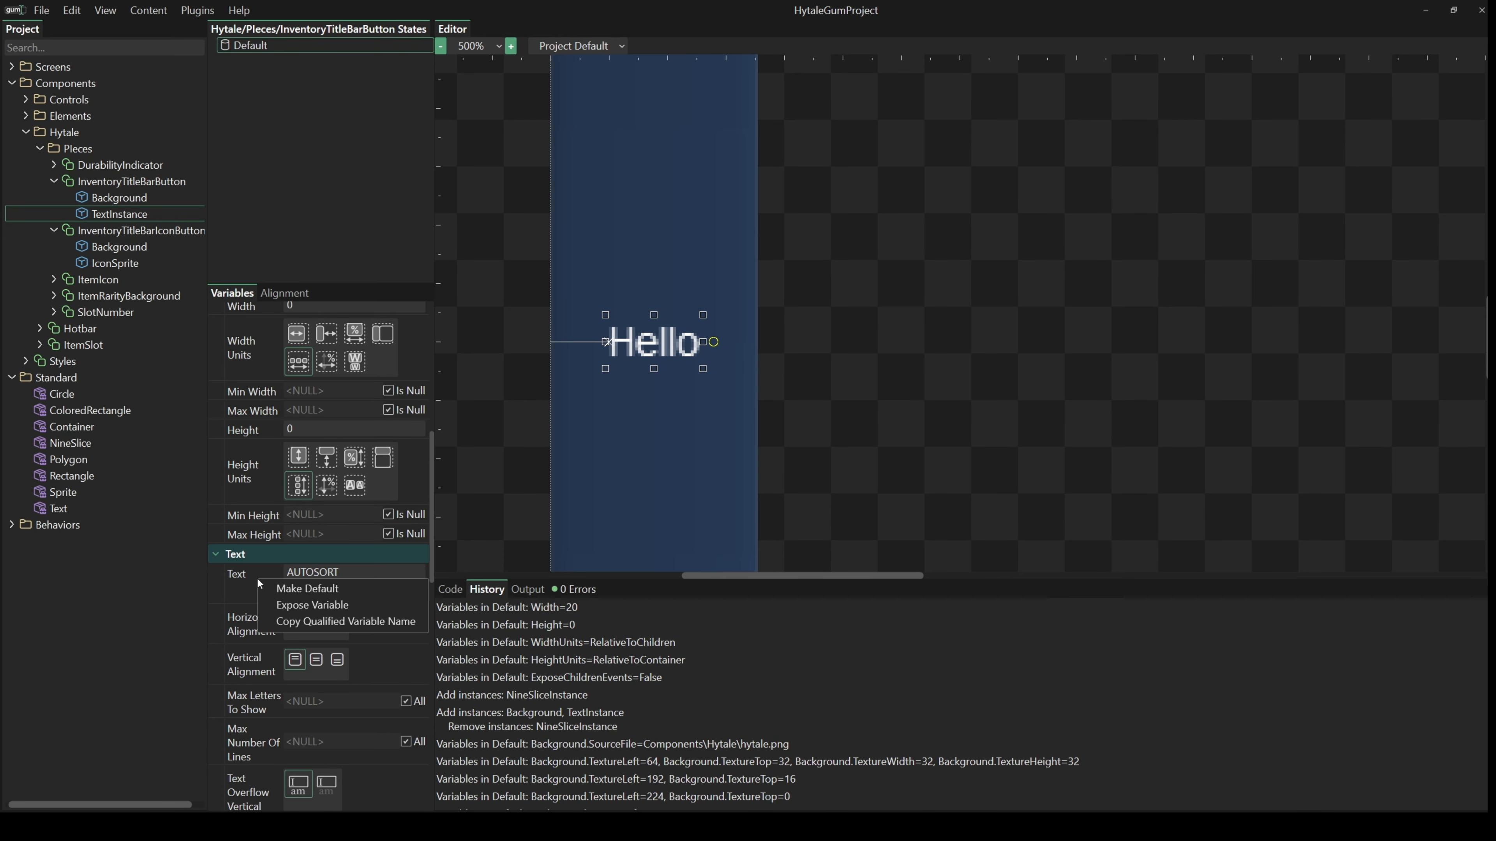
left_click(327, 605)
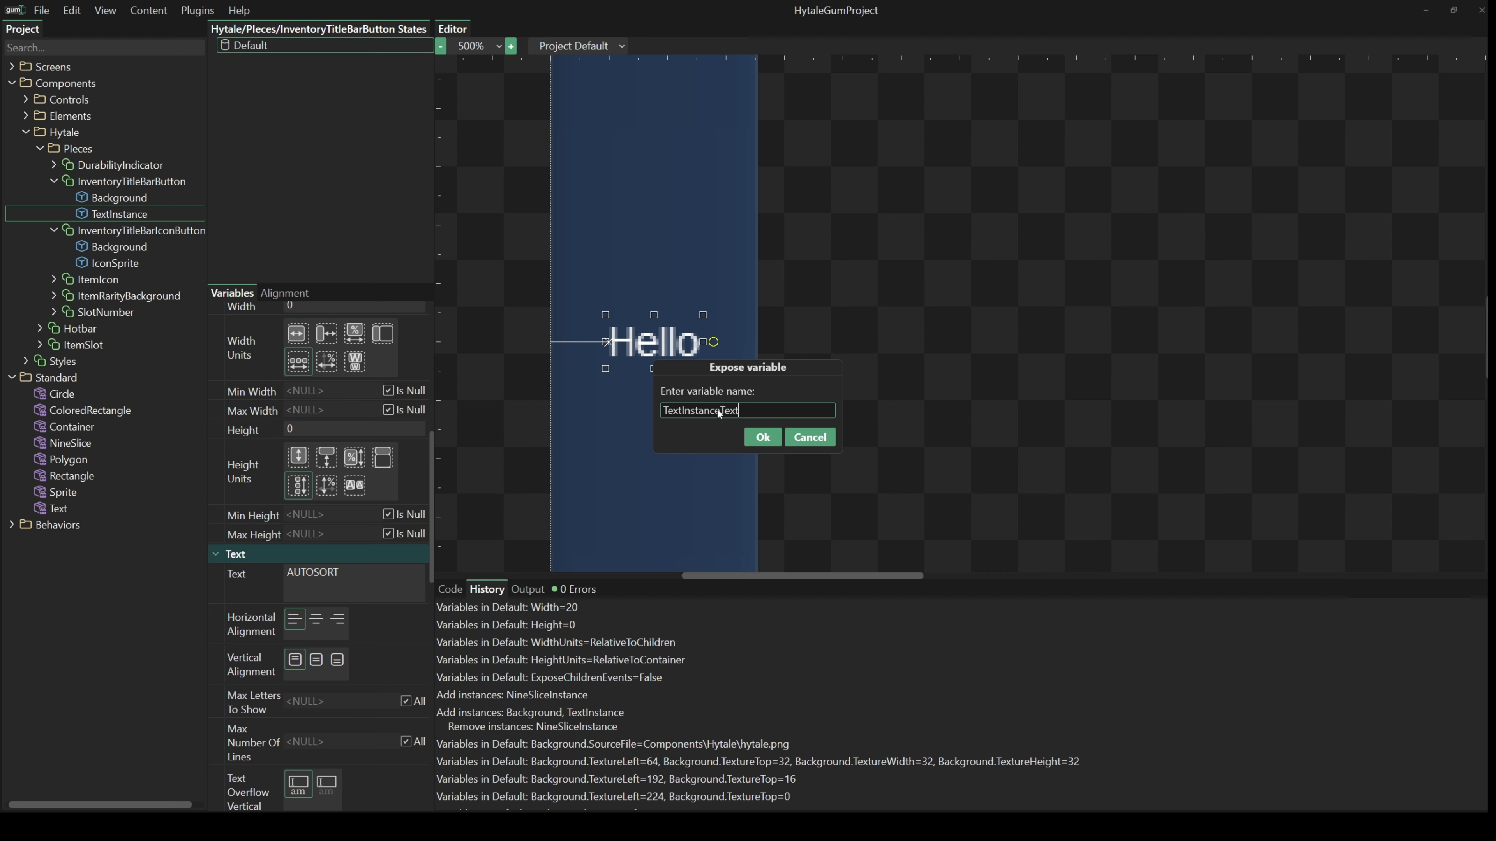
left_click_drag(718, 411, 662, 412)
key("BackSpace")
left_click(762, 437)
Make the AUTOSORT text bold and set its font size to 18.
scroll(349, 632, "down", 6)
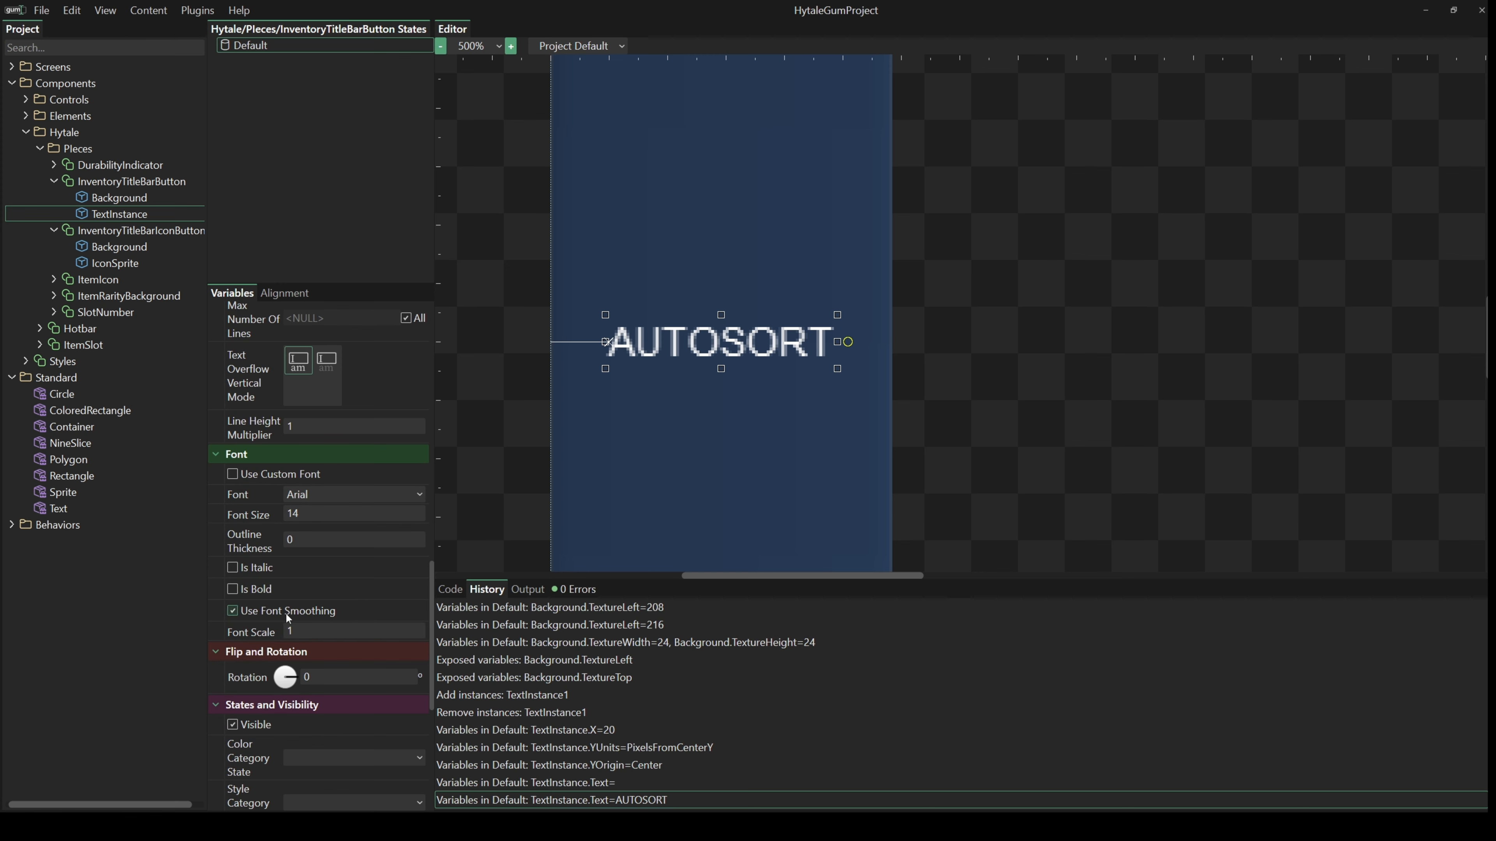
left_click(232, 590)
left_click(413, 512)
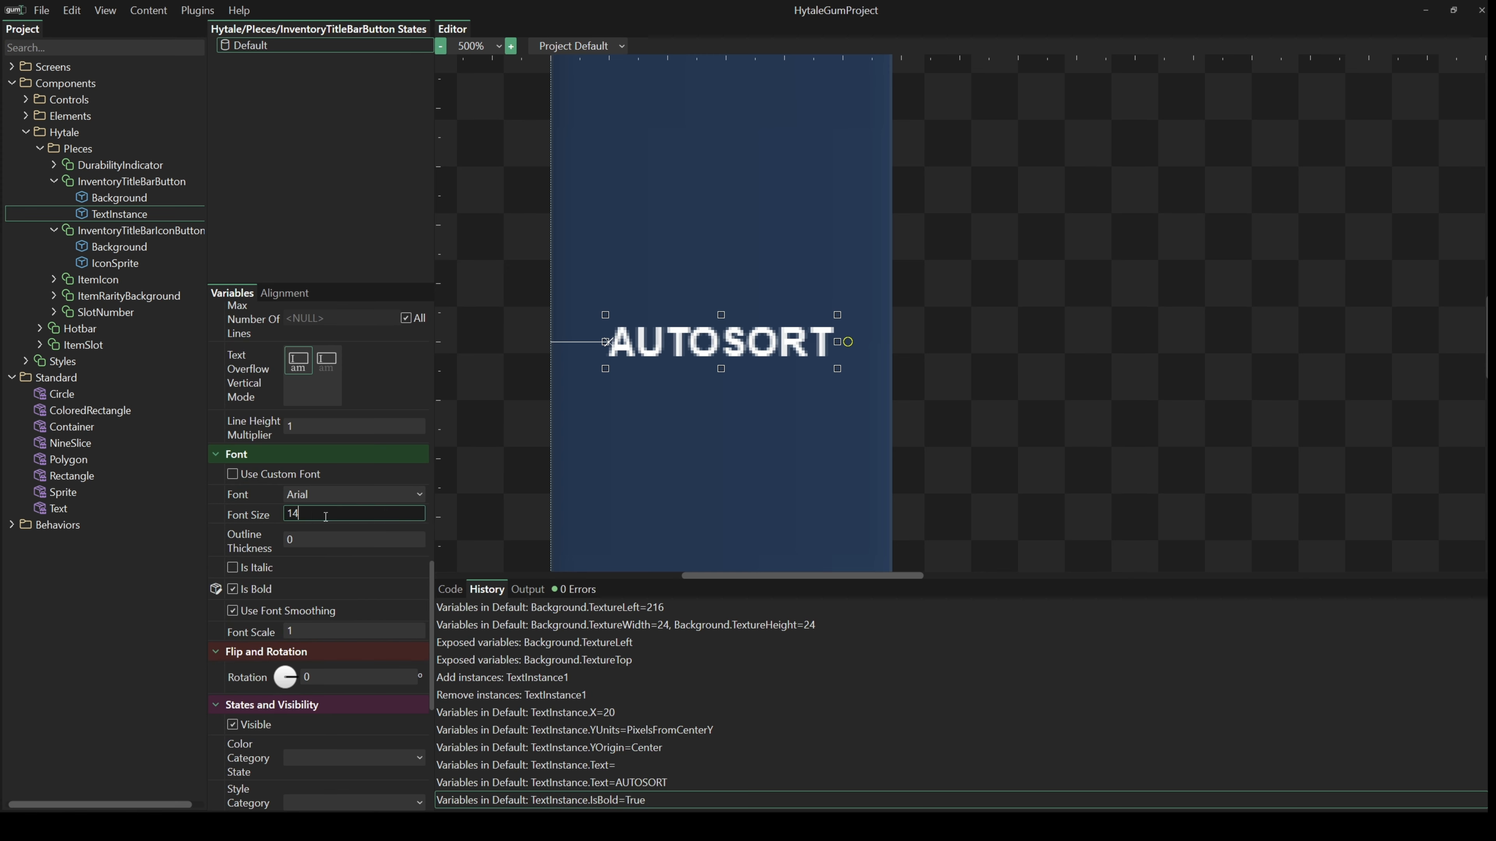
key("BackSpace")
type("8")
key("Return")
scroll(318, 530, "down", 5)
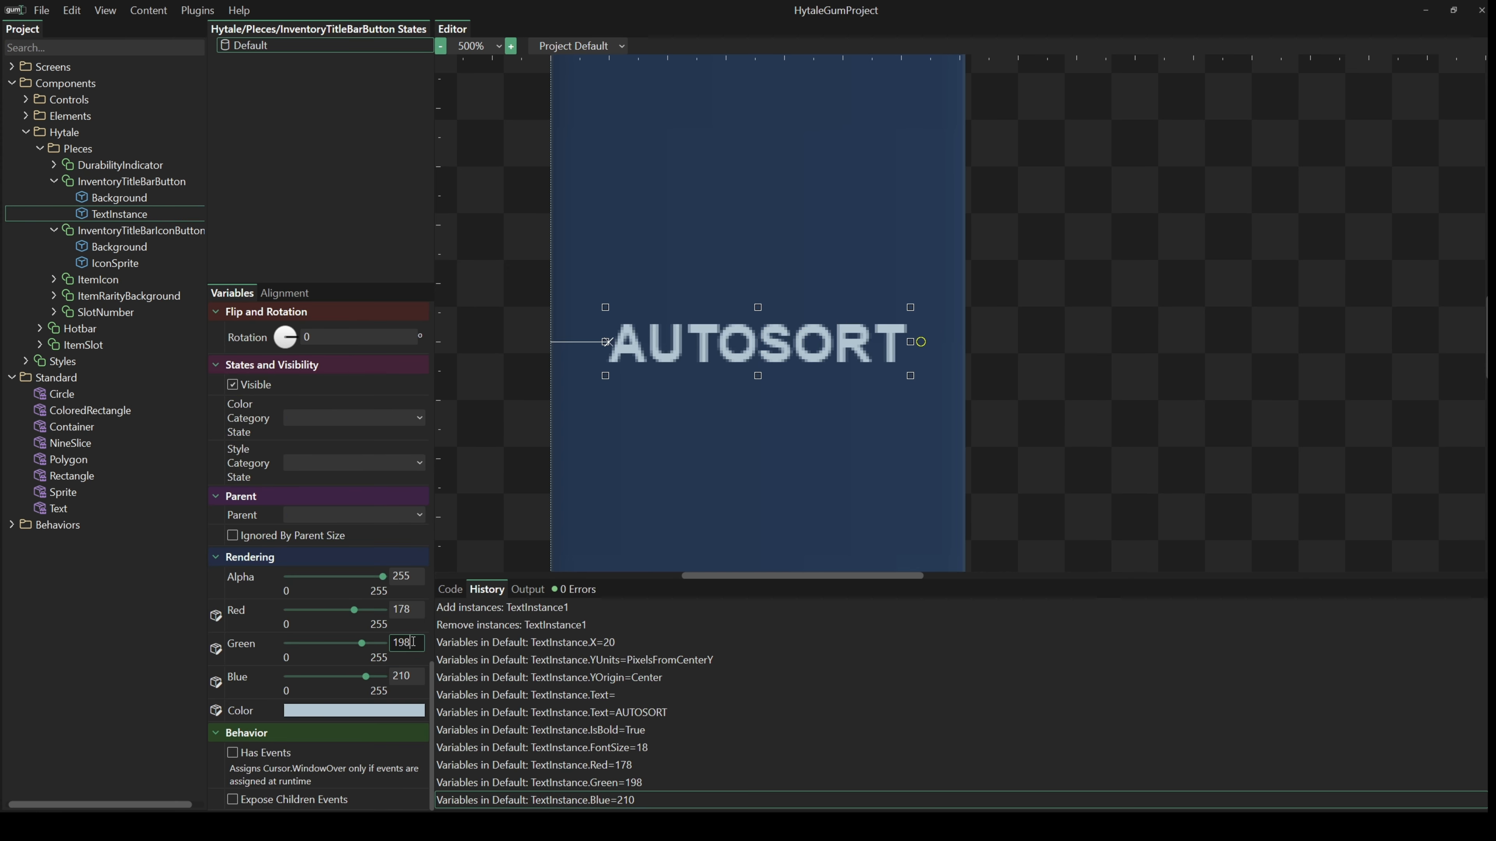
scroll(1082, 292, "down", 10)
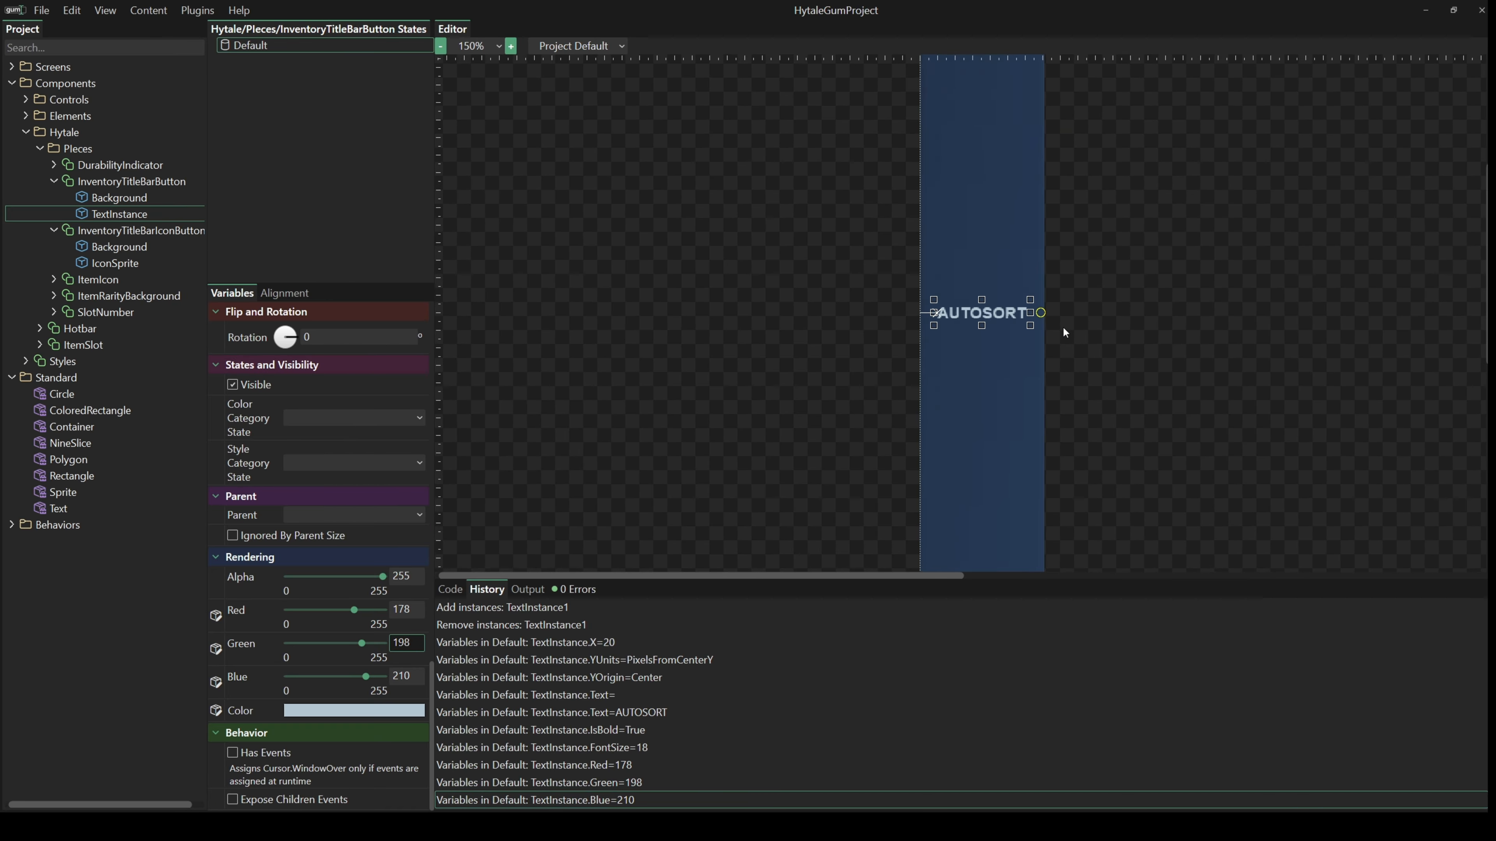
left_click_drag(1149, 237, 1075, 261)
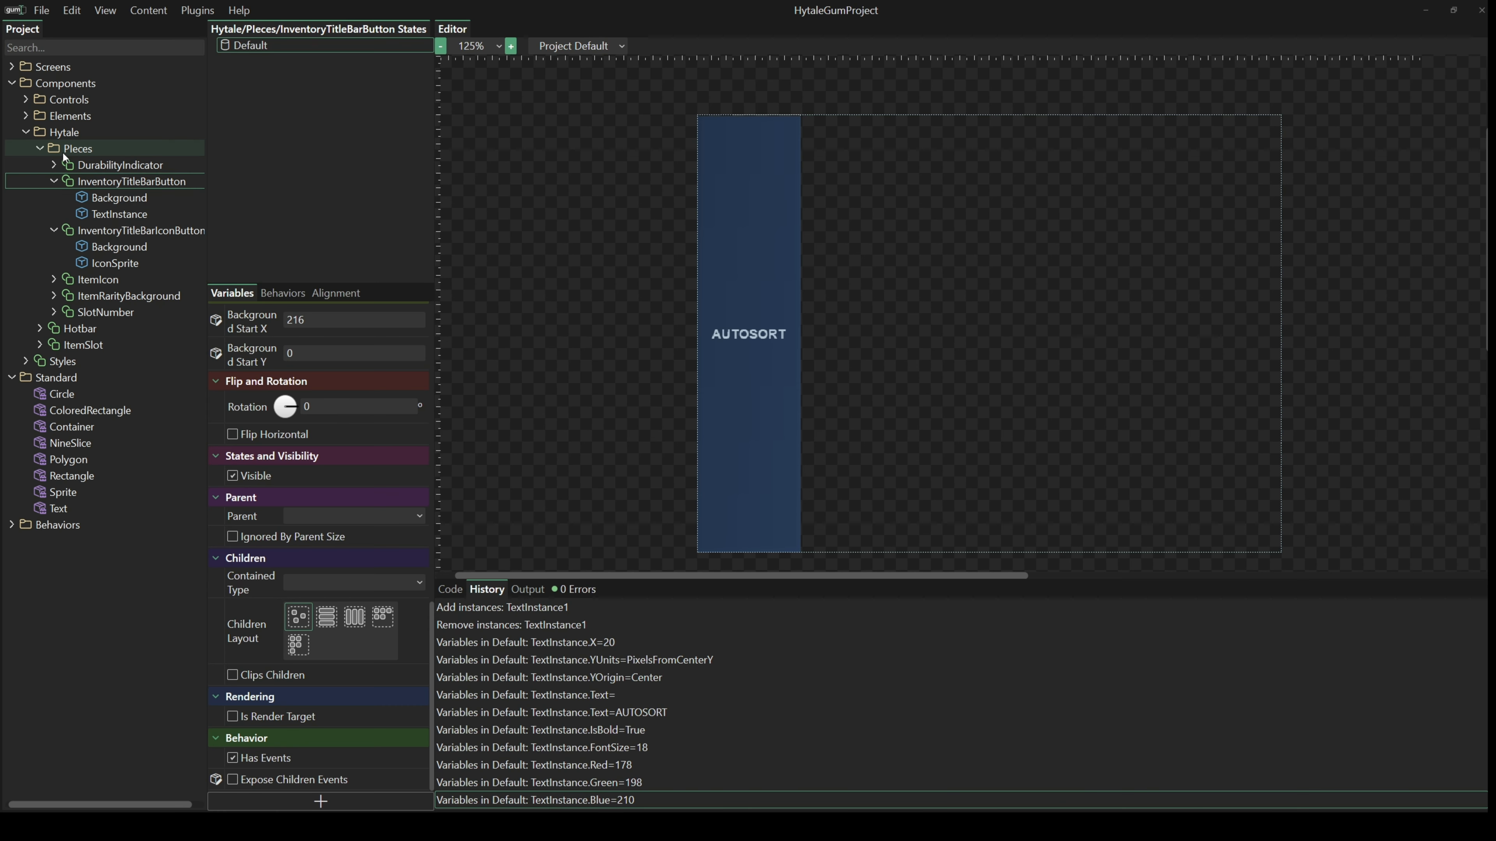
Create a component named InventoryTitleBar in the Hytale Pieces folder.
right_click(68, 148)
left_click(99, 164)
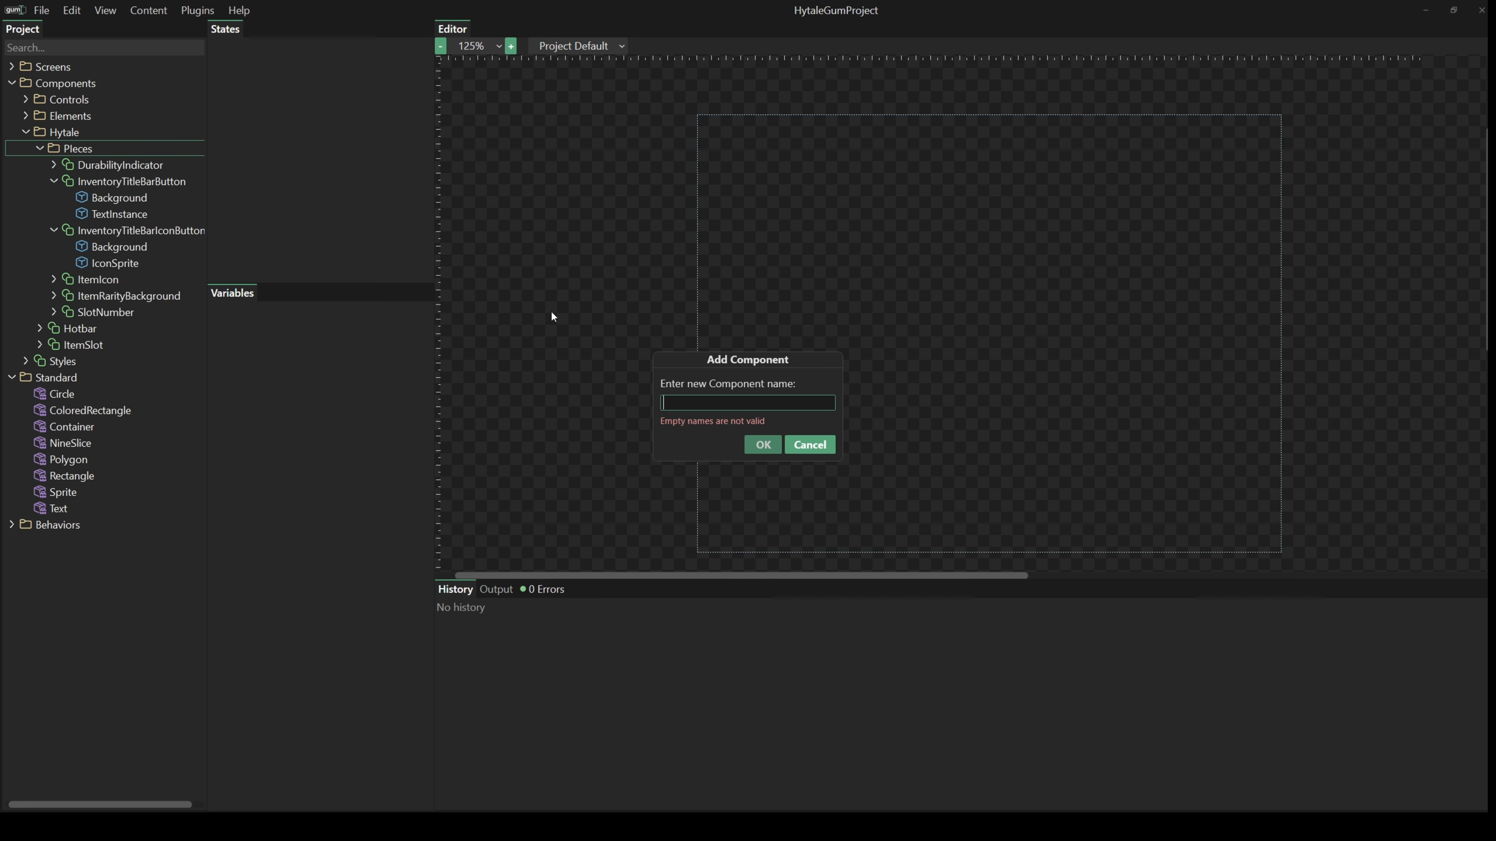
type("Invern")
key("BackSpace")
key("BackSpace")
key("BackSpace")
type("ntoryTitleBar")
key("Return")
Set InventoryTitleBar's width to 960 and its height to 0 with height units relative to children.
scroll(251, 554, "down", 4)
left_click(251, 578)
type("960")
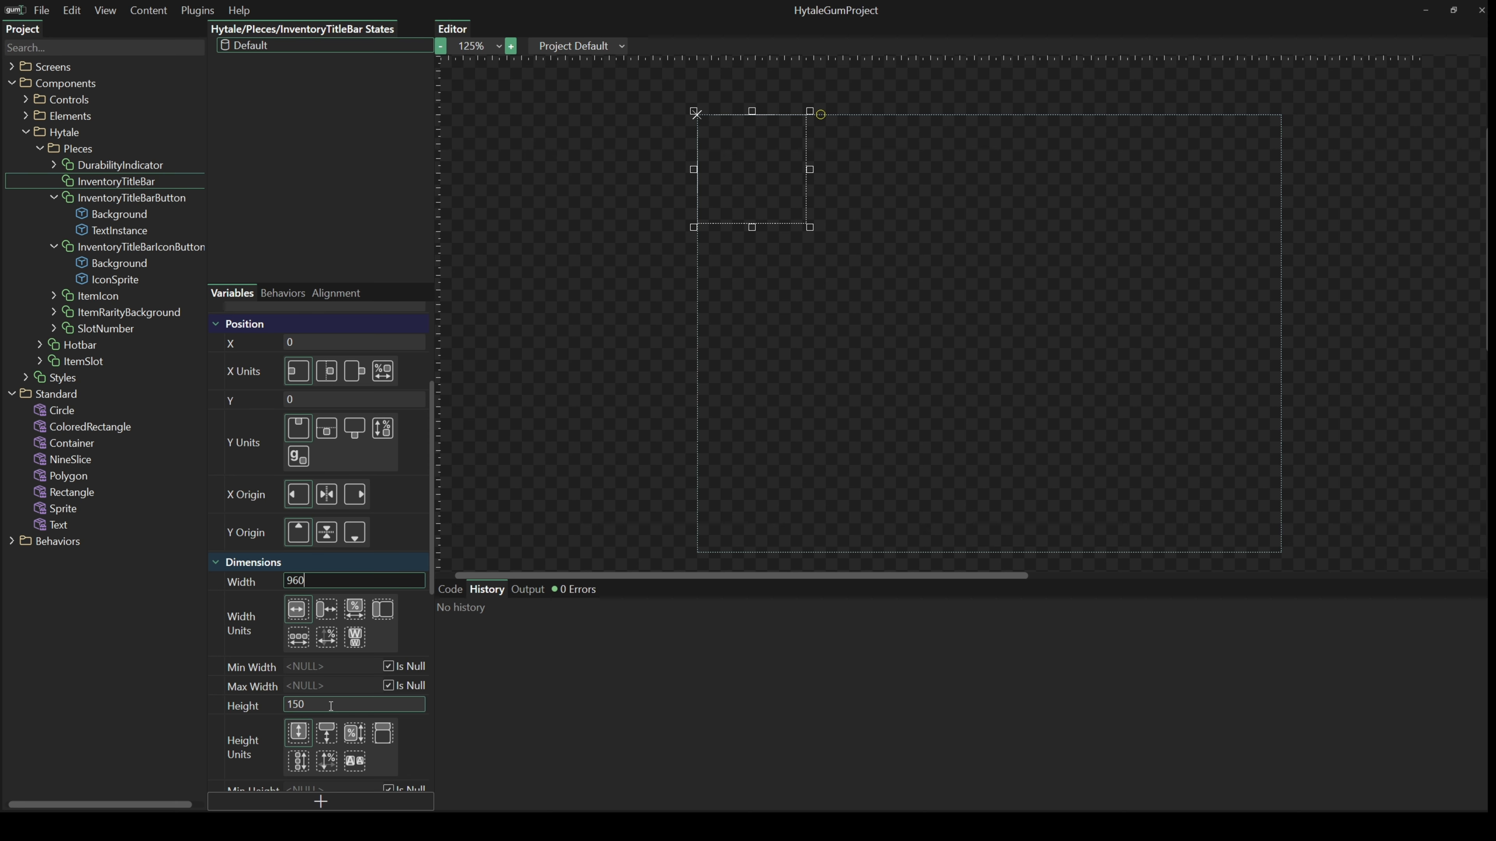
left_click_drag(330, 706, 218, 706)
type("0")
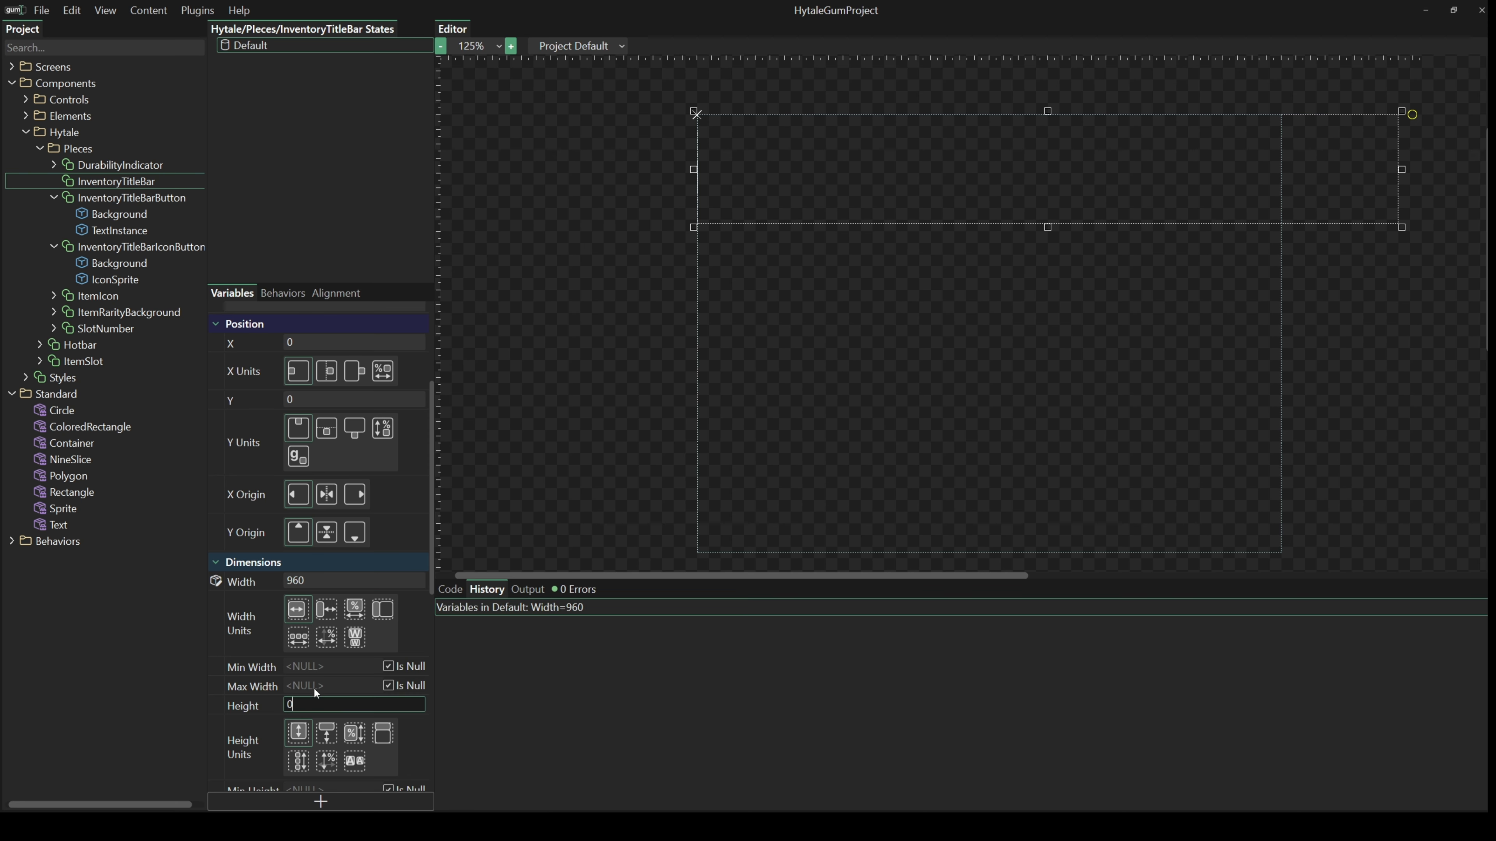
left_click(303, 767)
Add a NineSlice to InventoryTitleBar and rename it Background.
left_click_drag(65, 460, 135, 182)
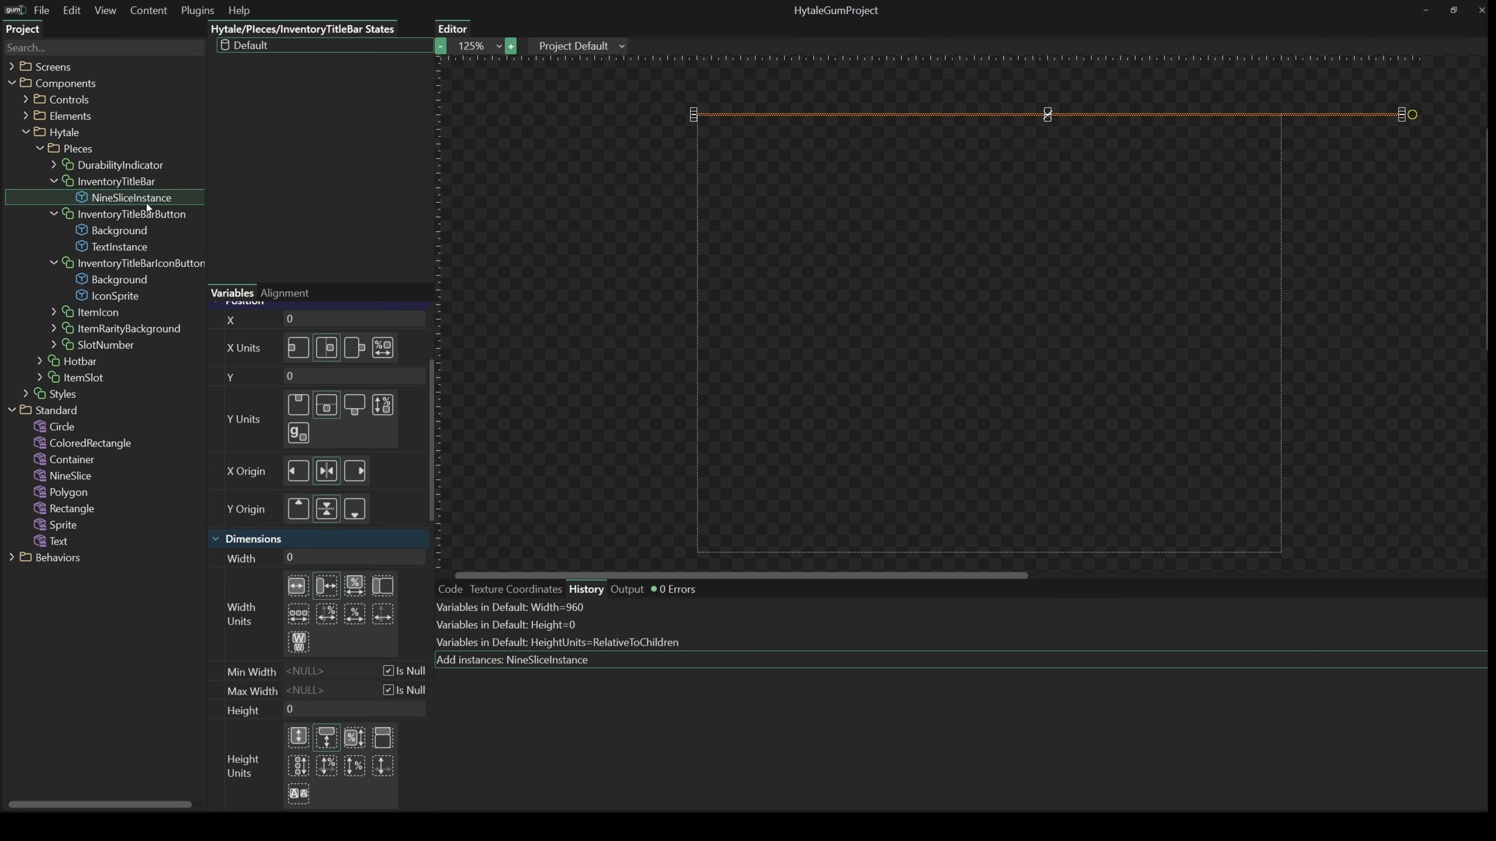
key("F2")
type("Back")
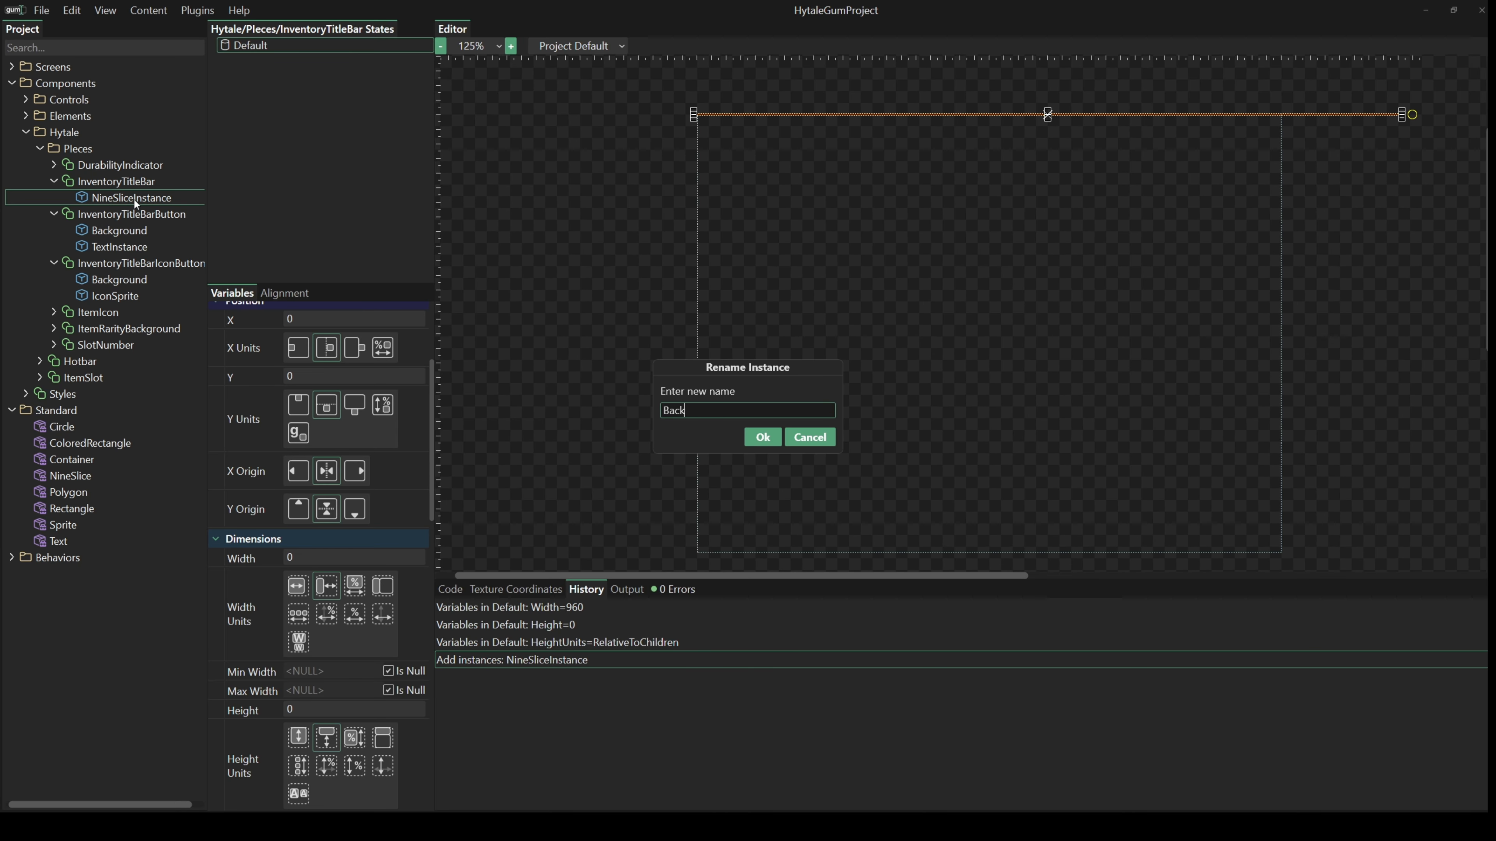
type("ground")
key("Return")
Set the source file of InventoryTitleBar's Background to hytale.png and open its texture coordinates.
scroll(351, 595, "down", 12)
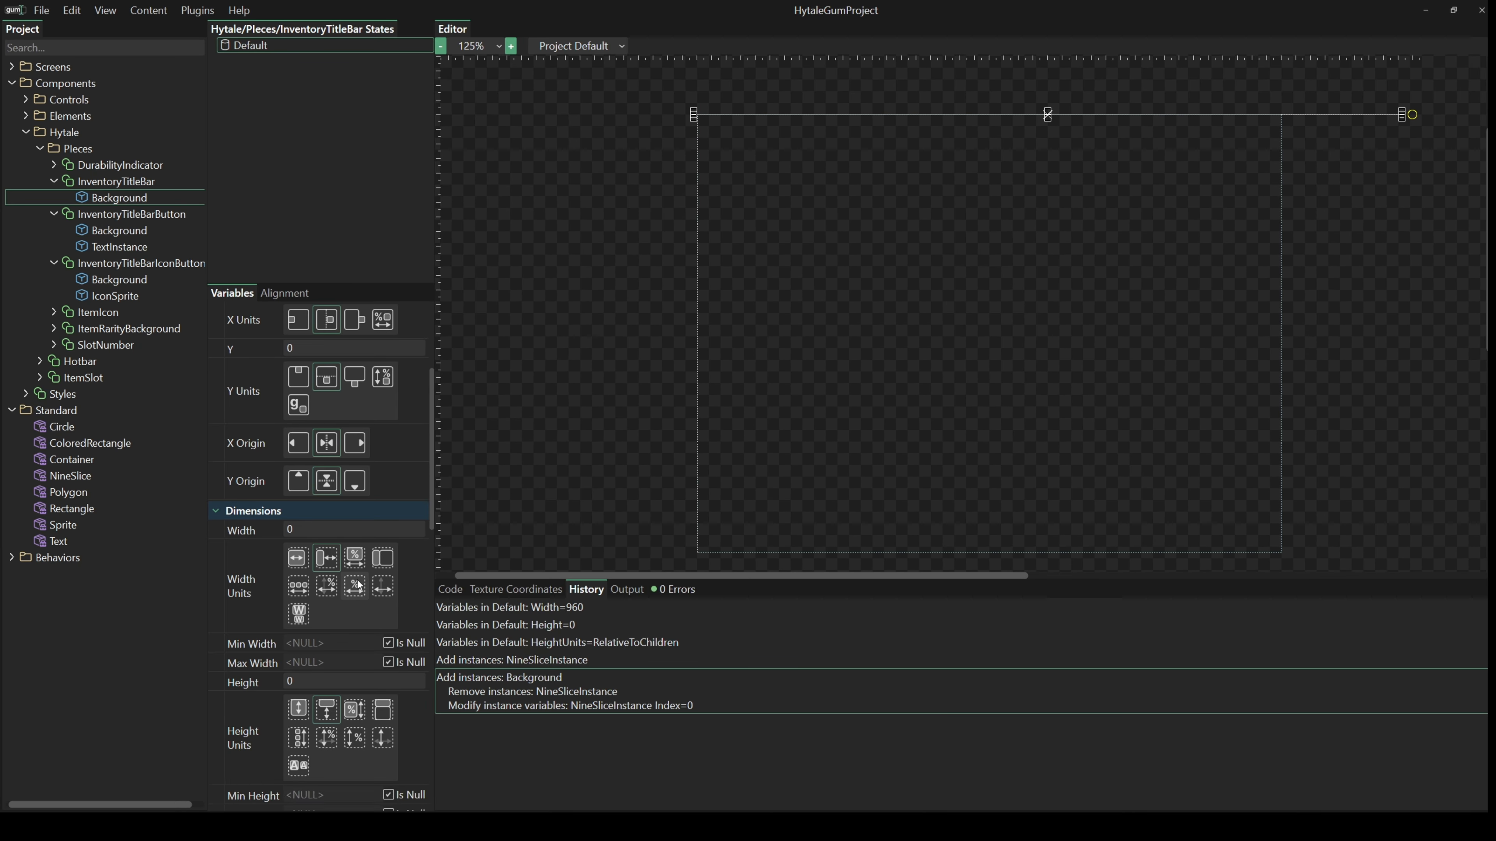
left_click(401, 517)
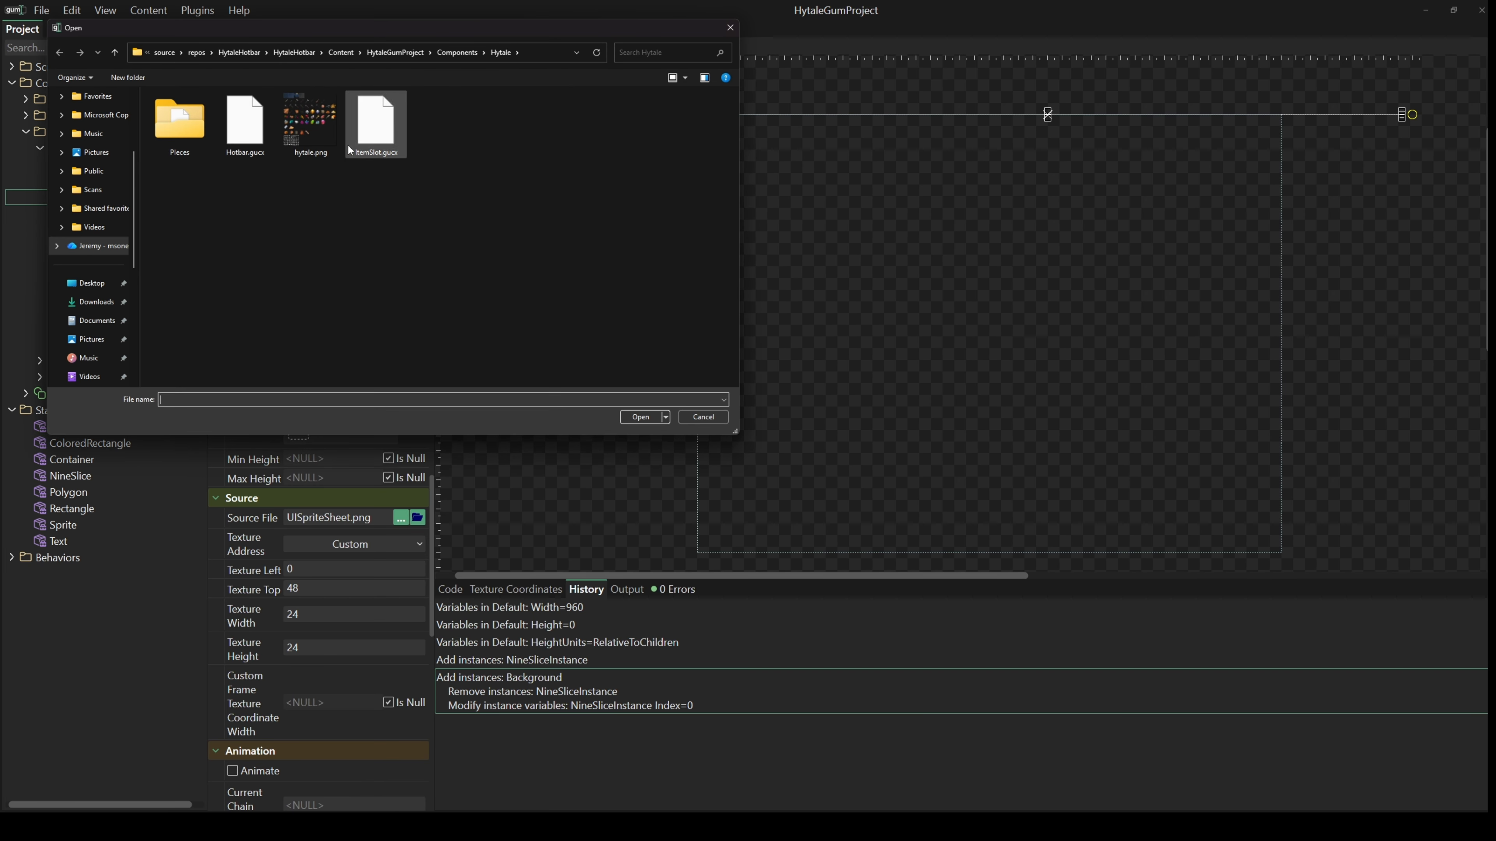
left_click(310, 126)
left_click(640, 417)
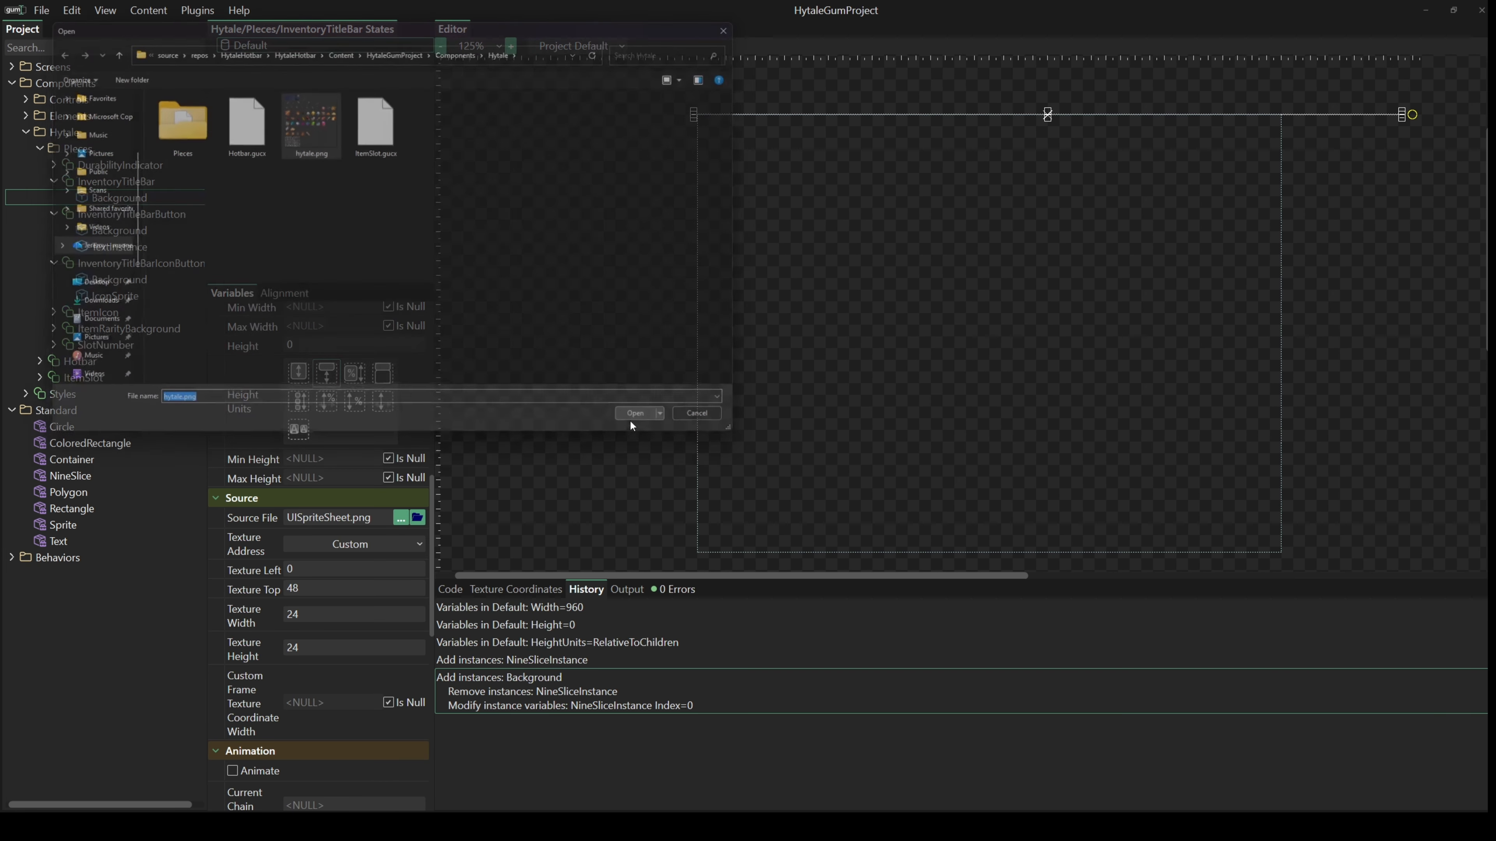
left_click(491, 589)
scroll(960, 710, "down", 5)
scroll(960, 710, "up", 2)
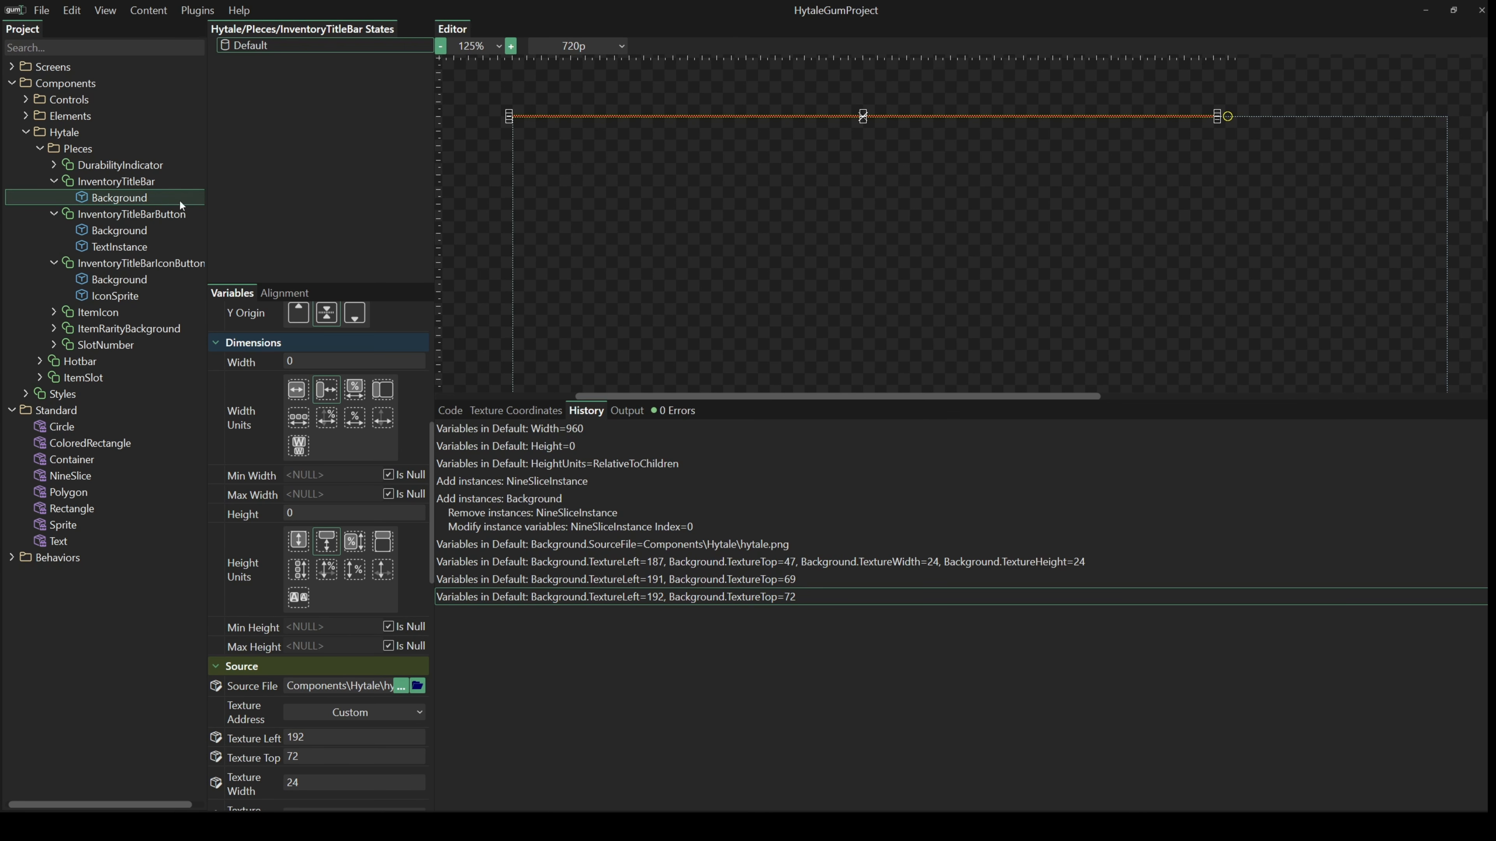
Add a StackPanel from the Controls components to InventoryTitleBar.
left_click(170, 186)
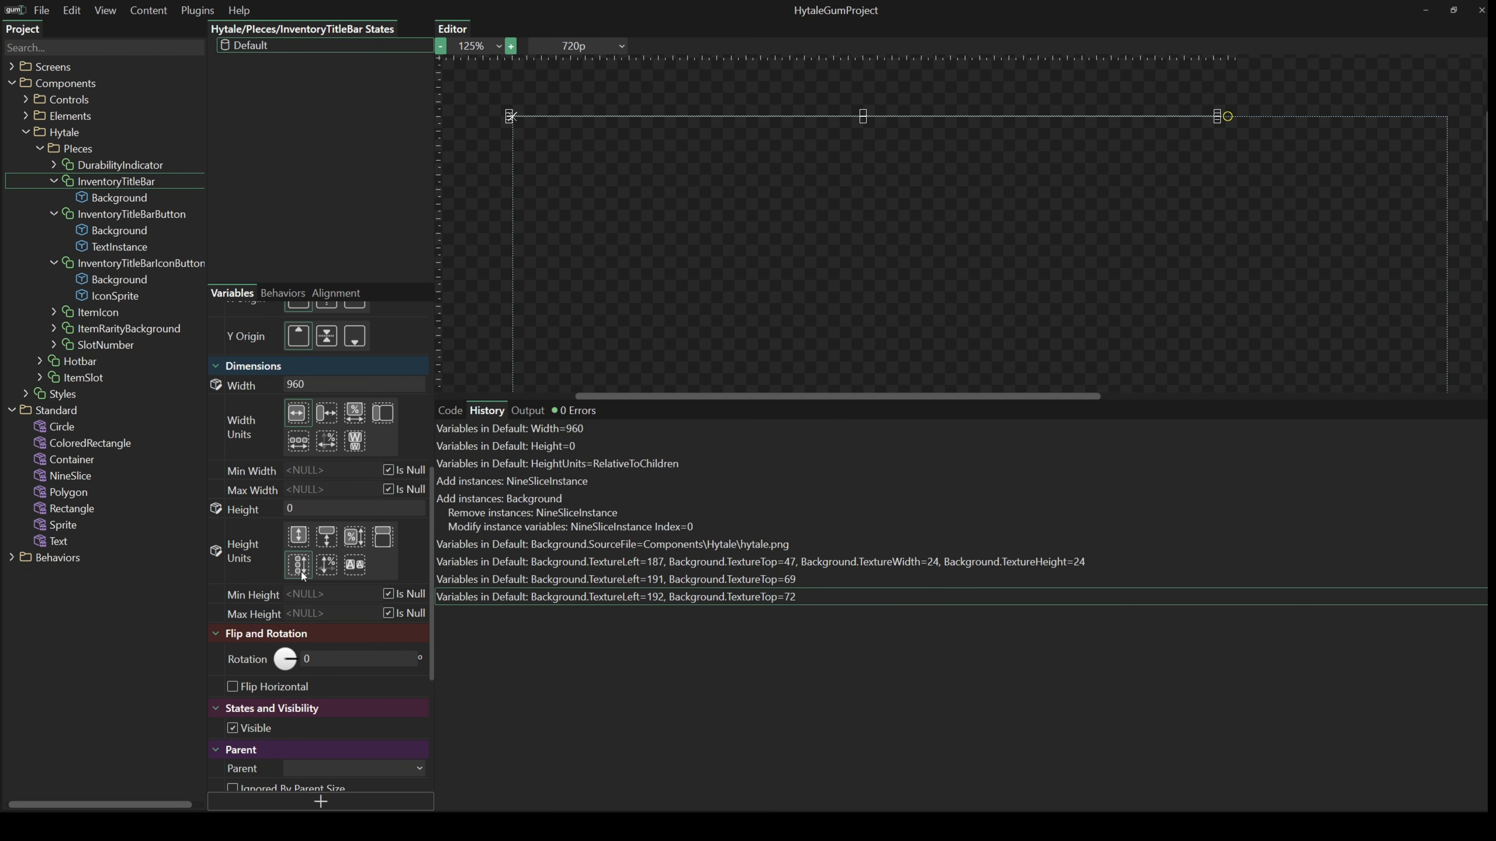
left_click(120, 198)
left_click(26, 100)
scroll(102, 421, "down", 9)
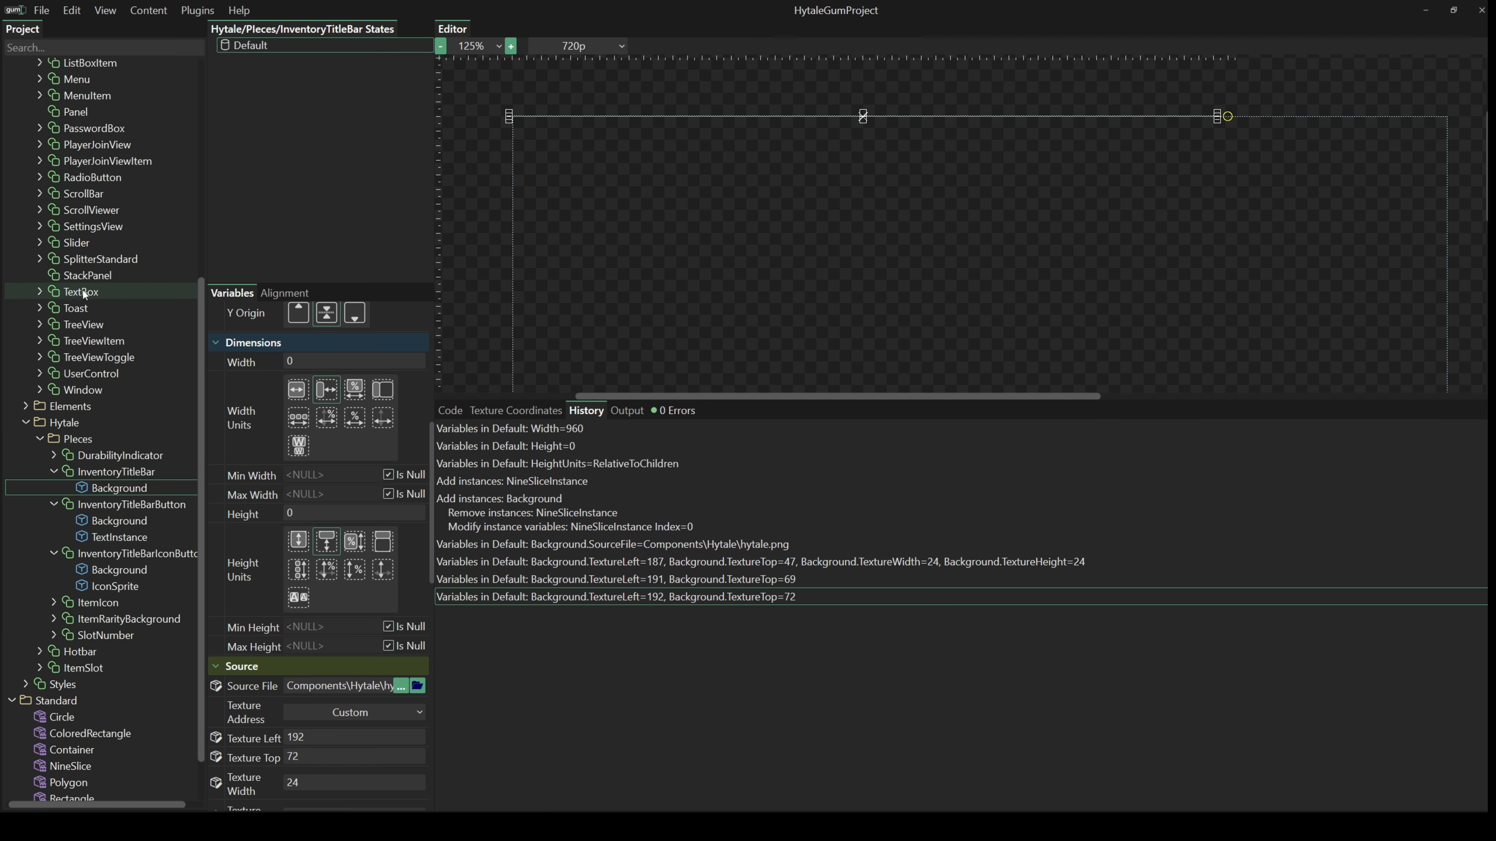
left_click_drag(78, 276, 115, 474)
Set the StackPanelInstance's width to 0 relative to its parent and its height to 0 relative to its children.
left_click(326, 390)
left_click(312, 361)
type("0")
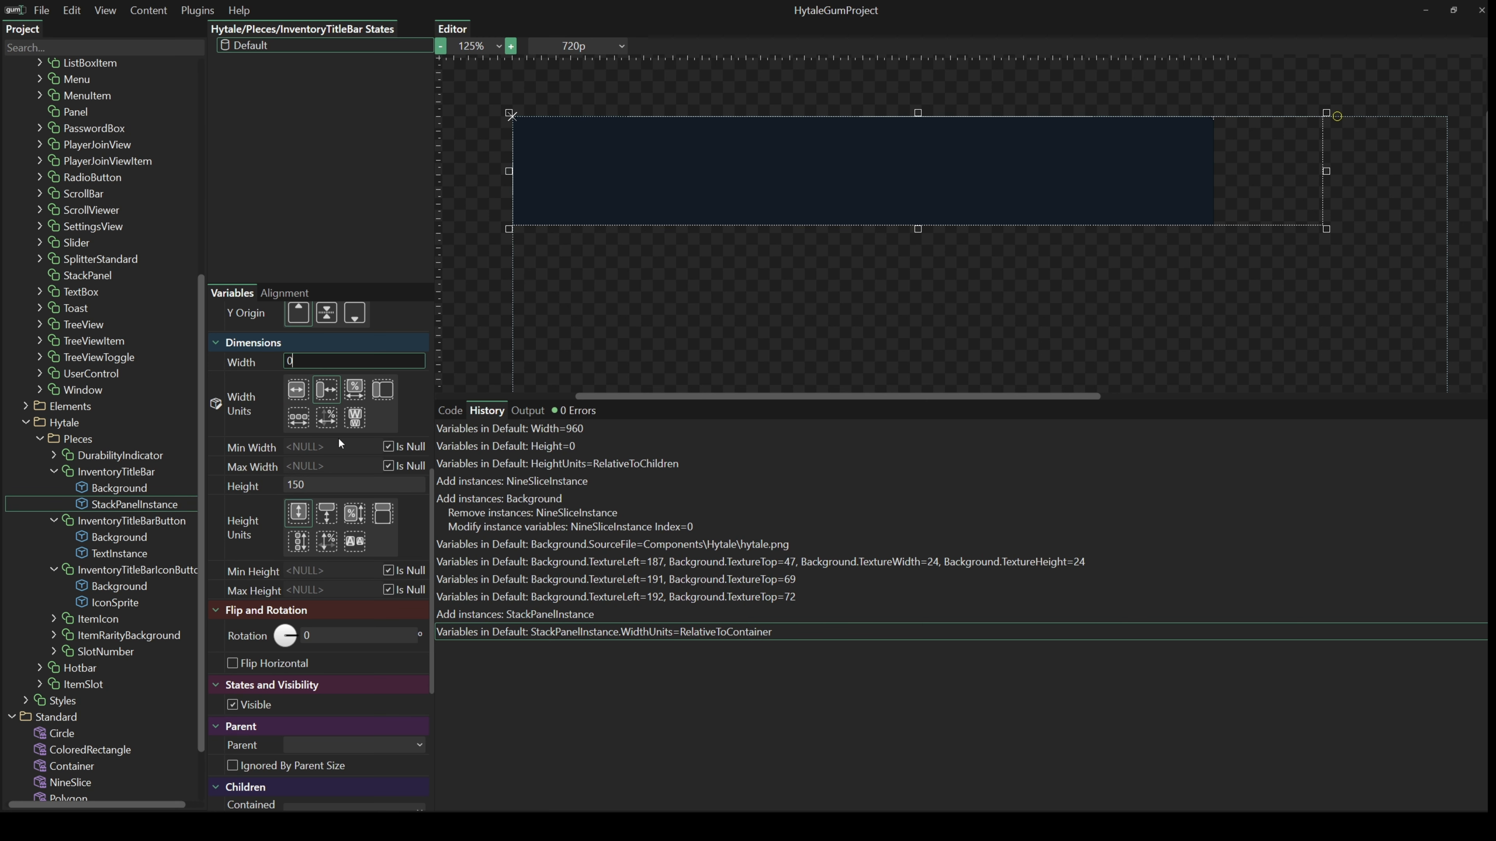
left_click(305, 545)
left_click(309, 364)
Set the StackPanelInstance's children layout to a left to right stack with a stack spacing of 1.
scroll(330, 471, "down", 8)
left_click(354, 587)
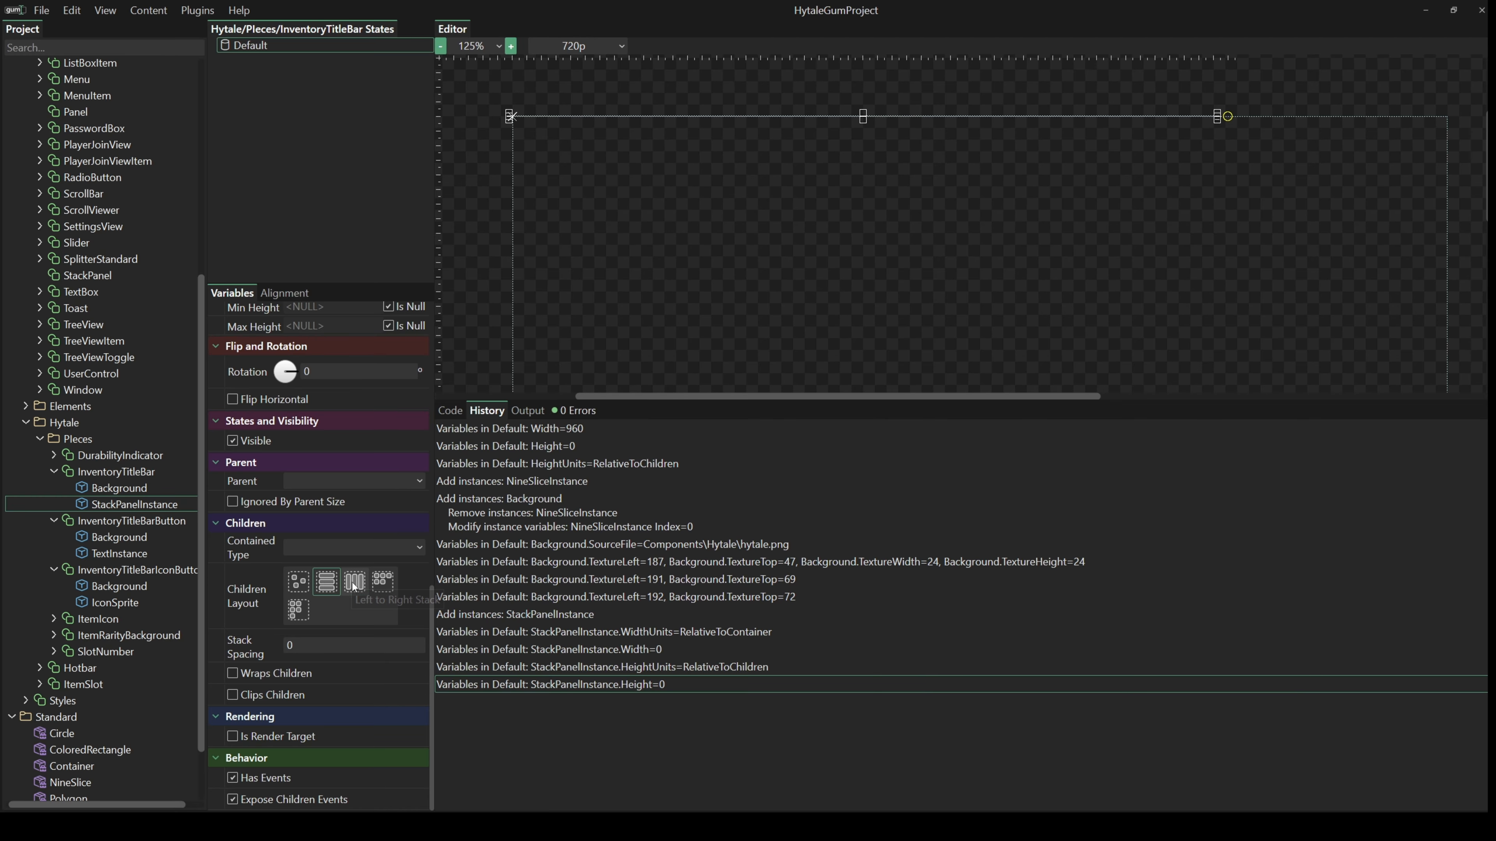
left_click(229, 644)
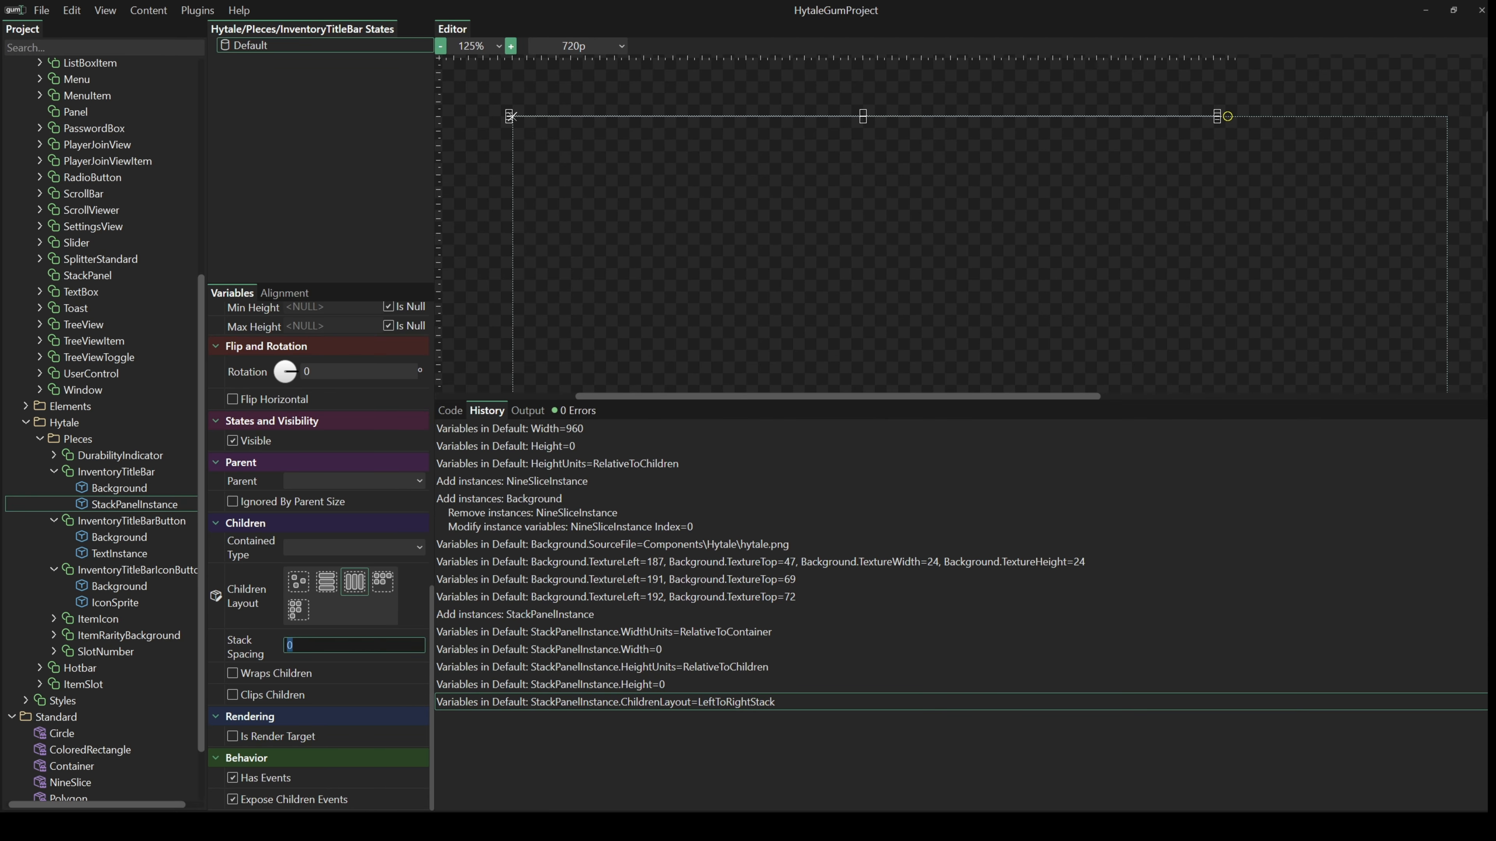
type("1")
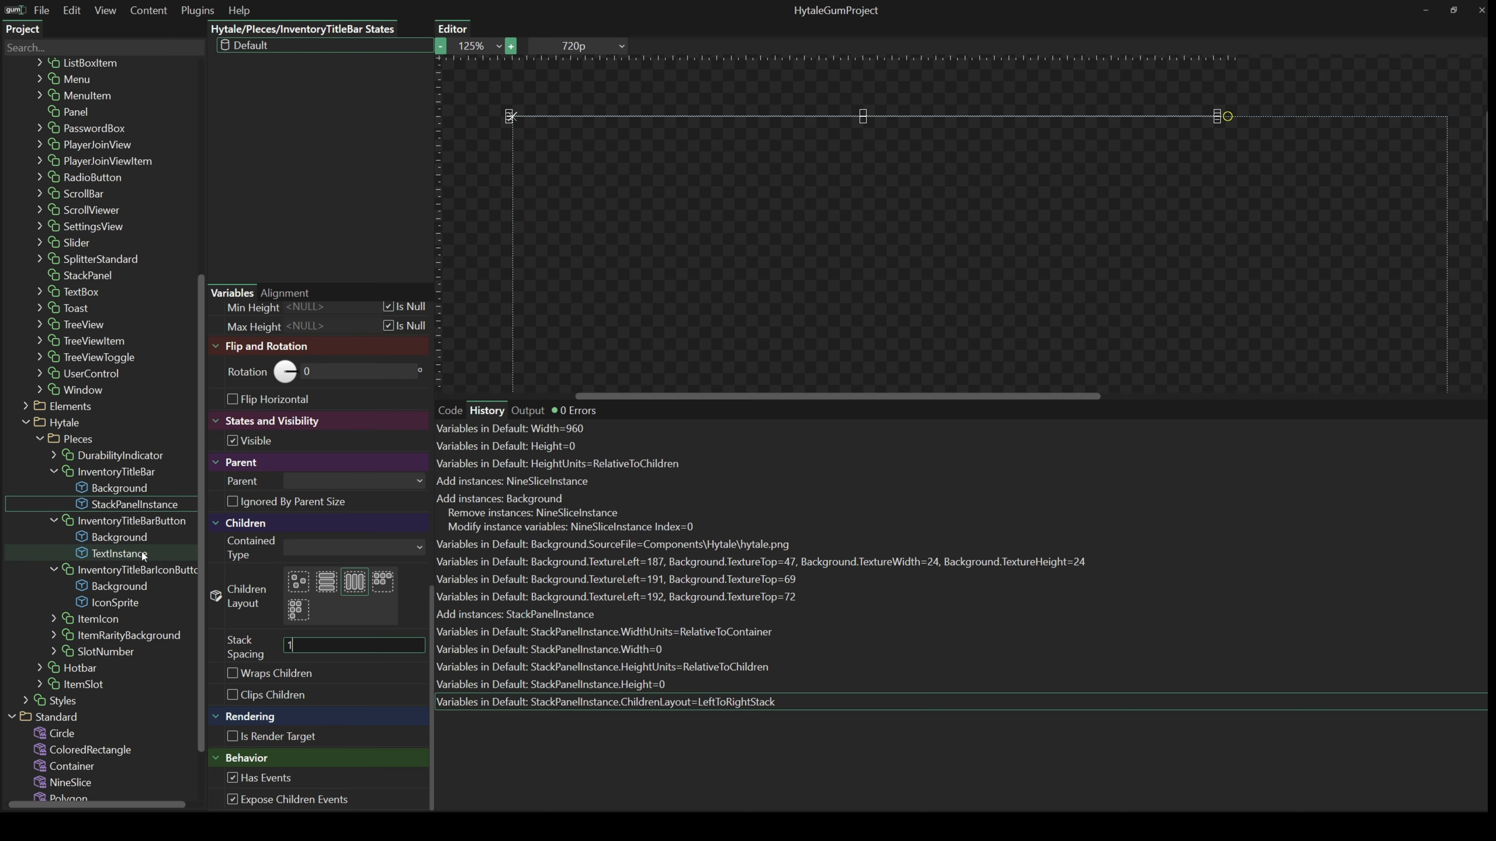
Add an InventoryTitleBarButton instance to InventoryTitleBar and name it Title.
left_click_drag(137, 525, 239, 508)
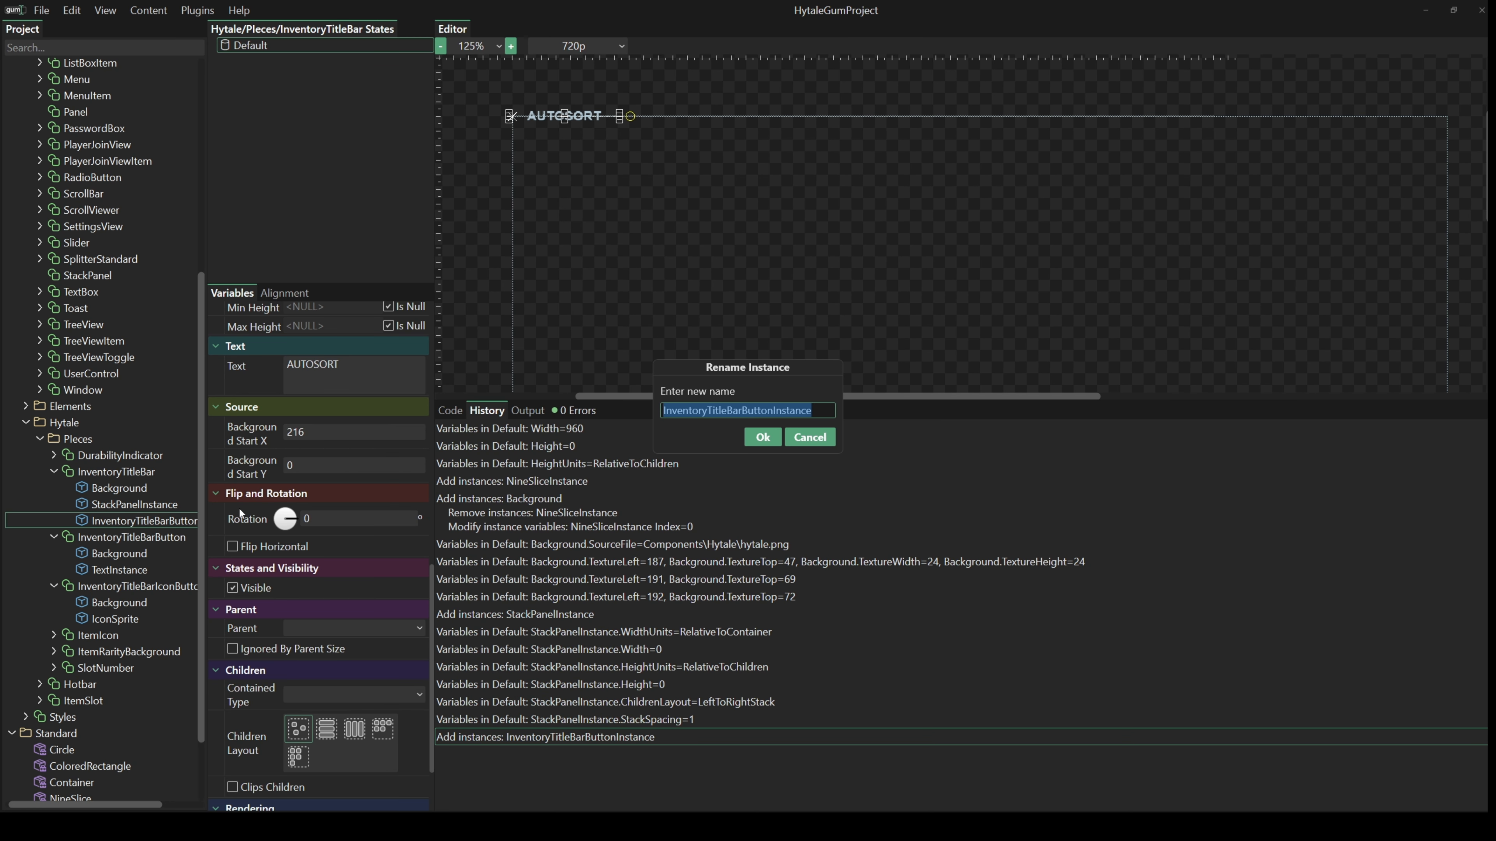
type("Title")
key("BackSpace")
key("BackSpace")
key("BackSpace")
type("tle")
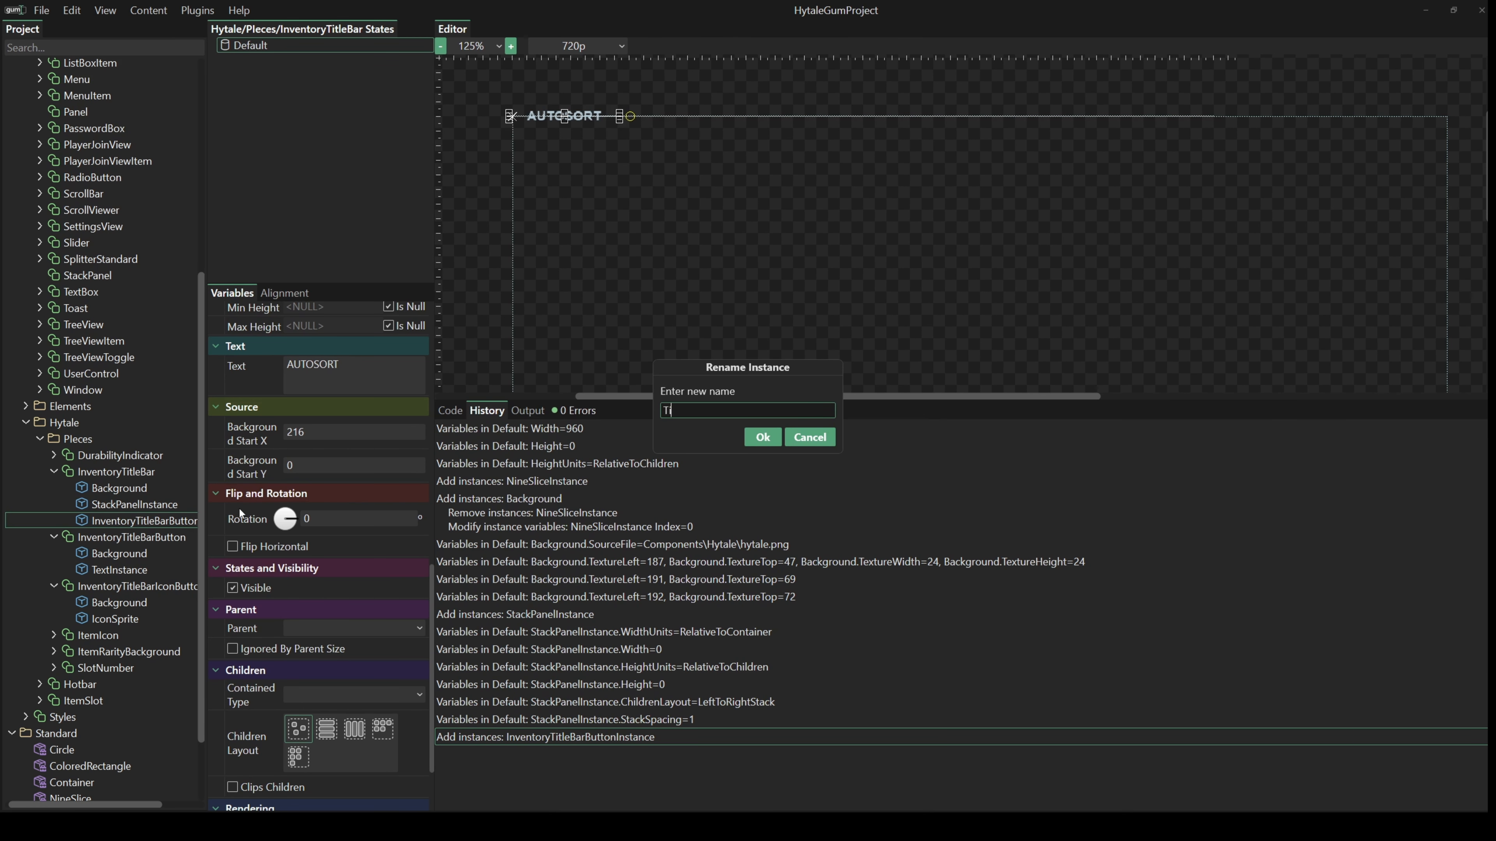
key("Return")
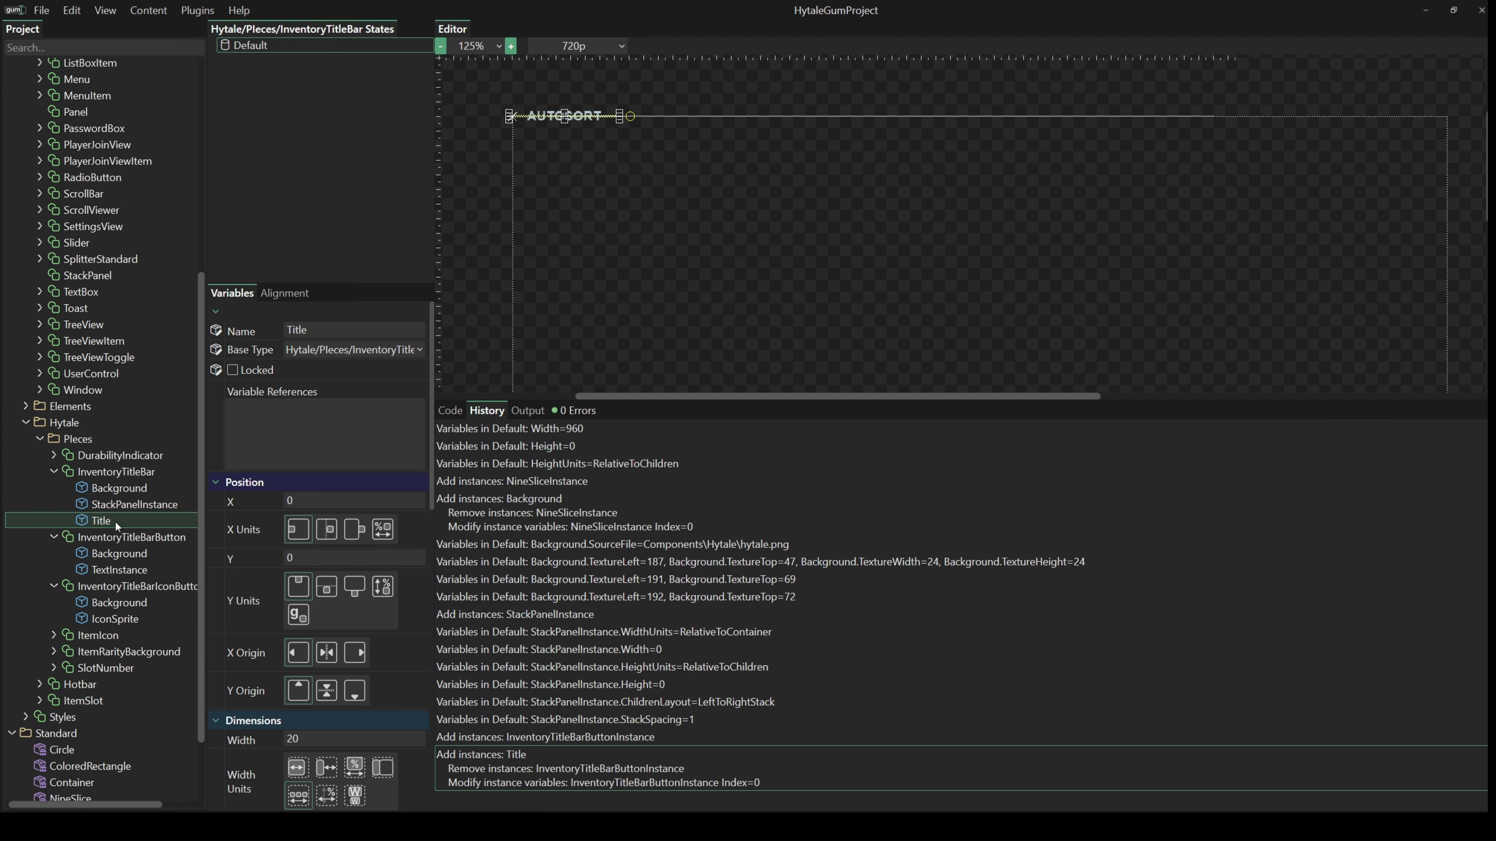
Set the Title instance's width units to ratio and its width to 1.
scroll(353, 560, "down", 4)
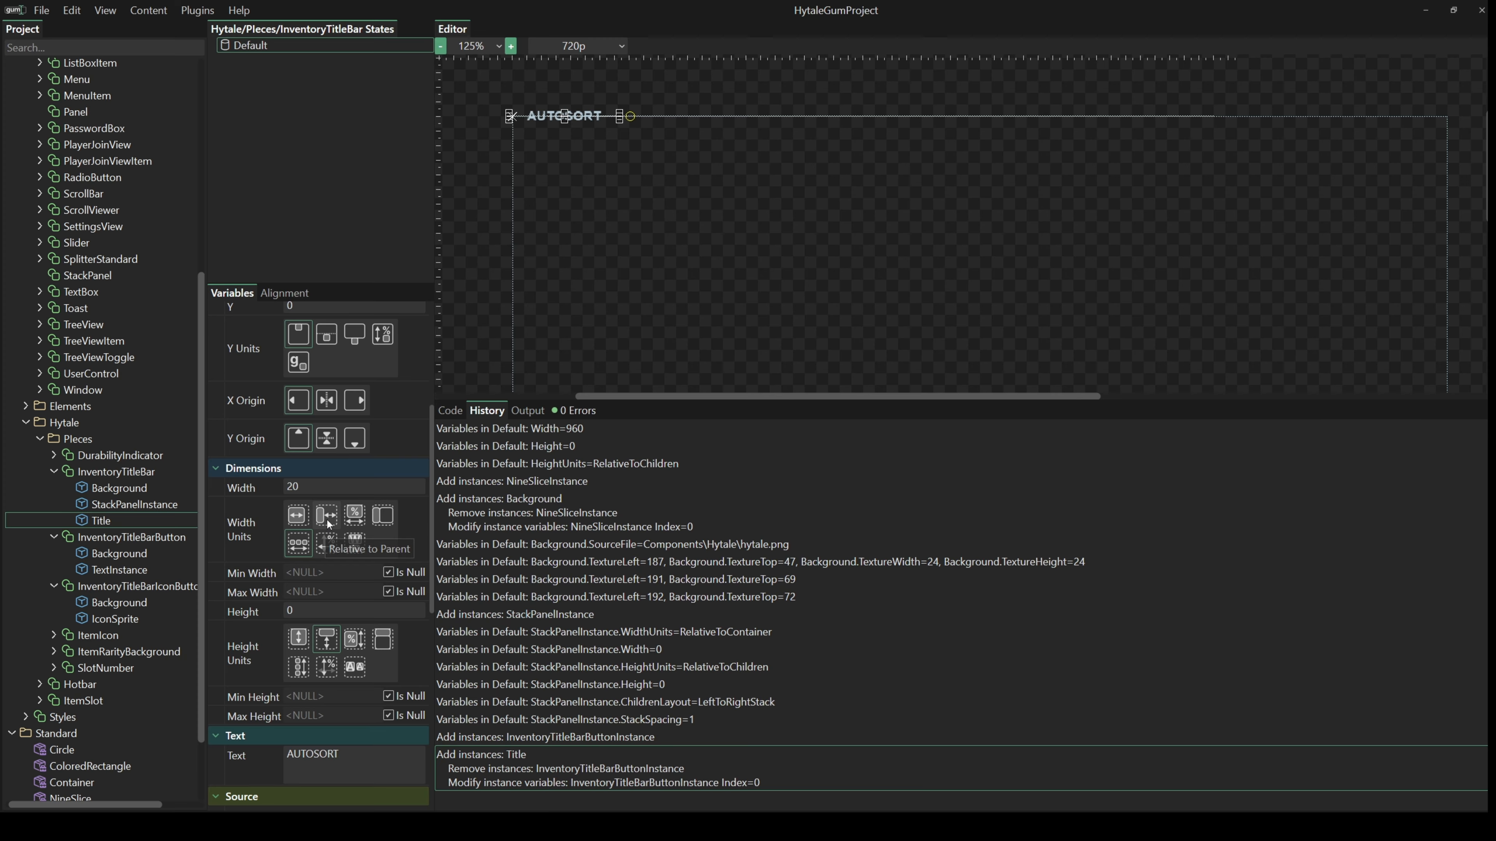
left_click(383, 516)
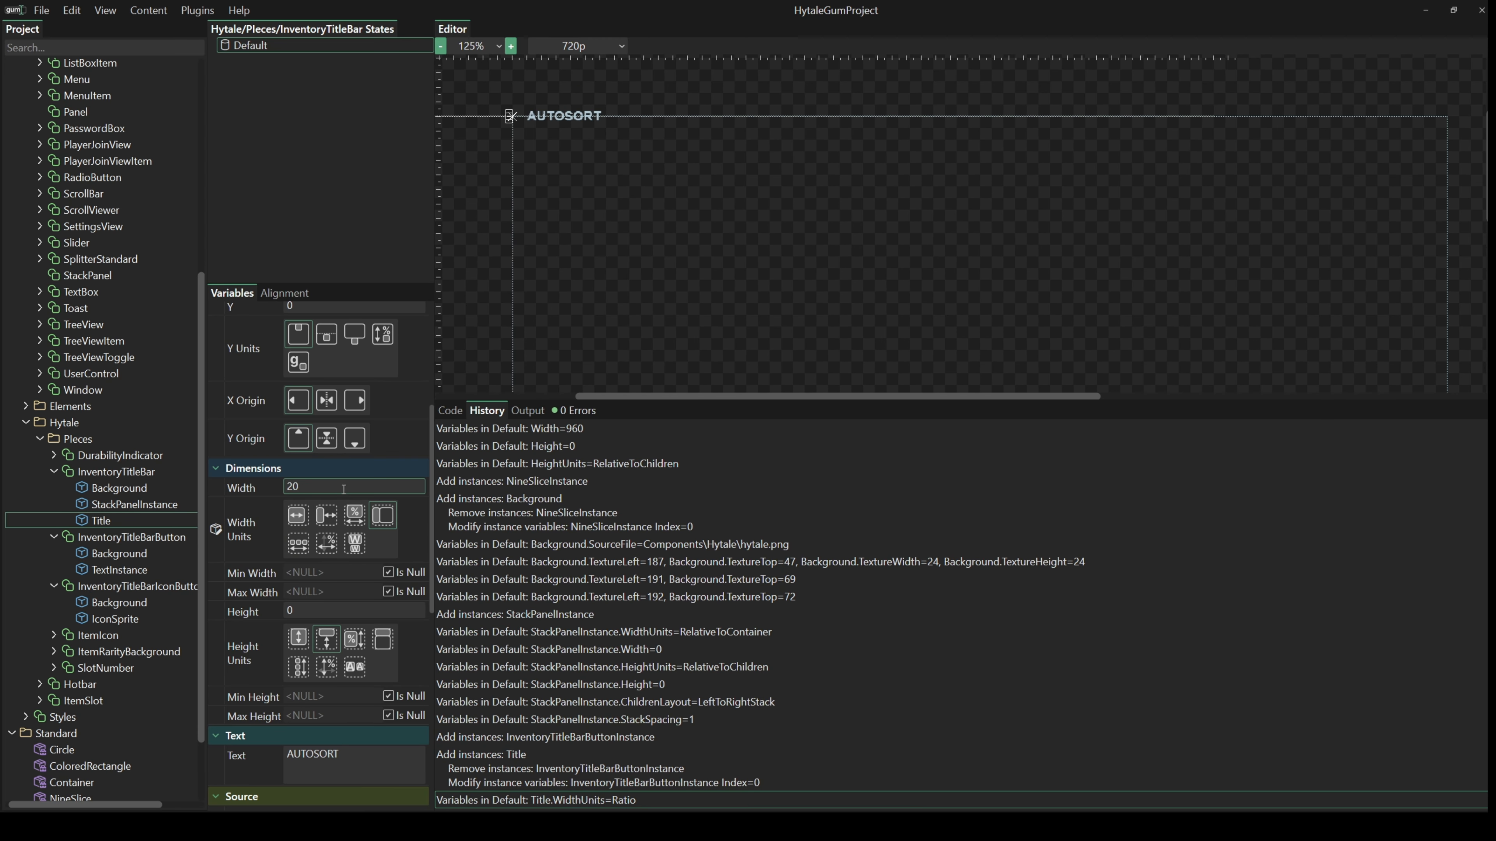
left_click(295, 486)
type("1")
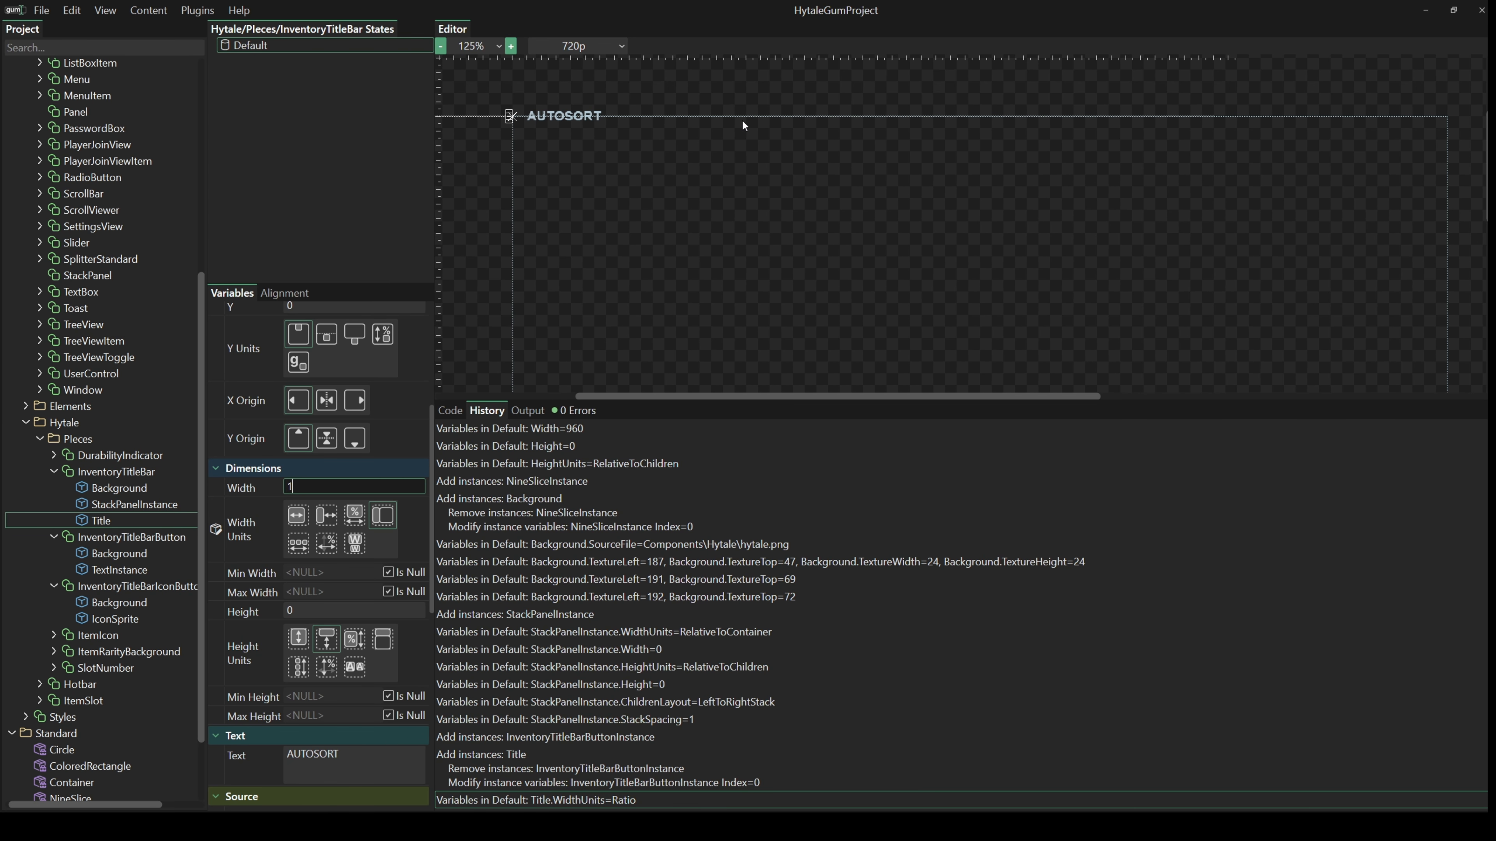
key("Return")
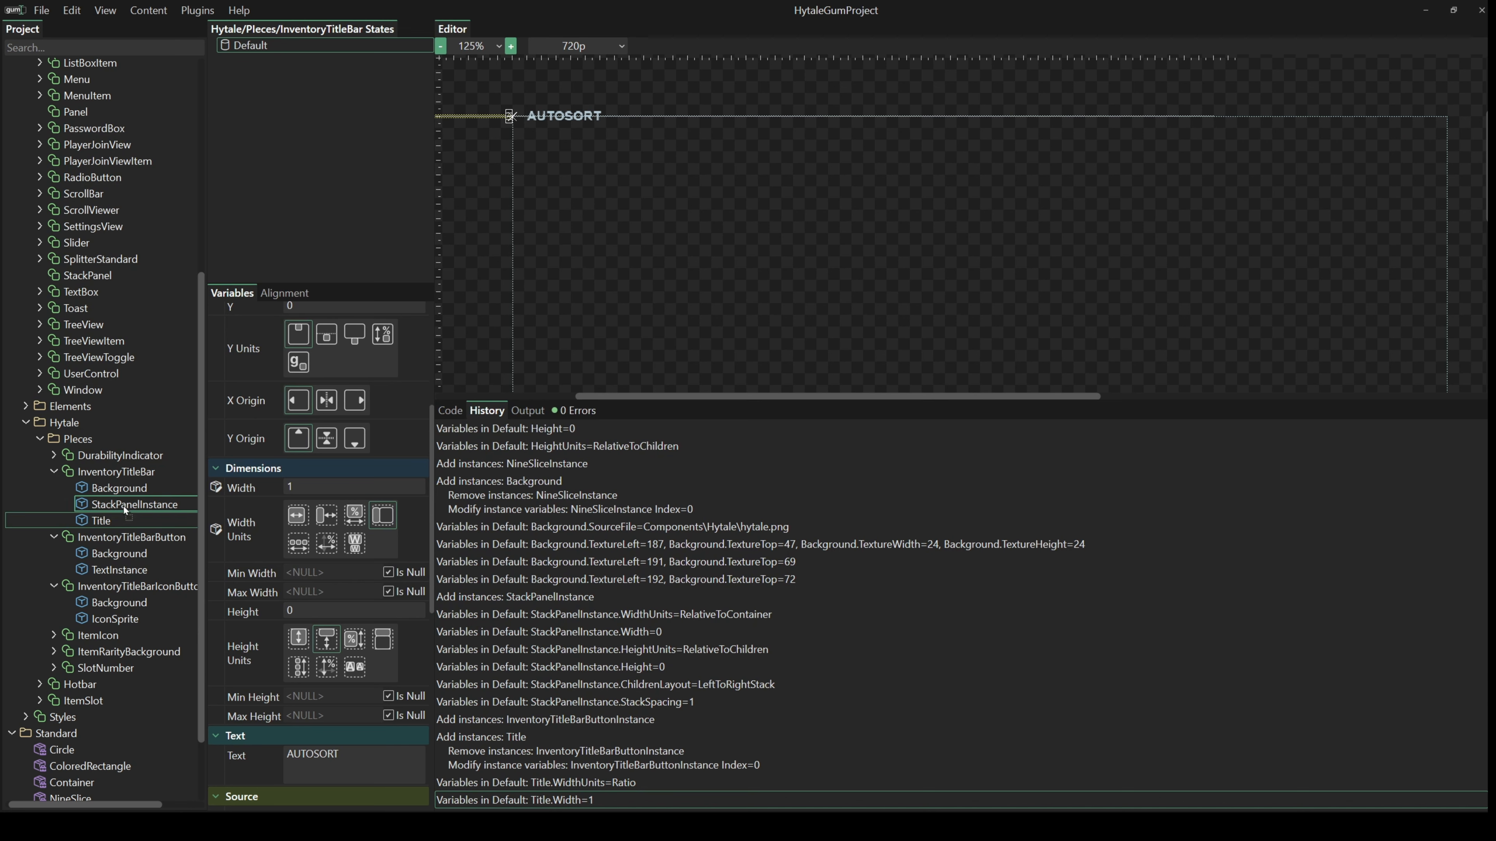
Move Title into StackPanelInstance and set its text to INVENTORY.
left_click_drag(124, 506, 123, 505)
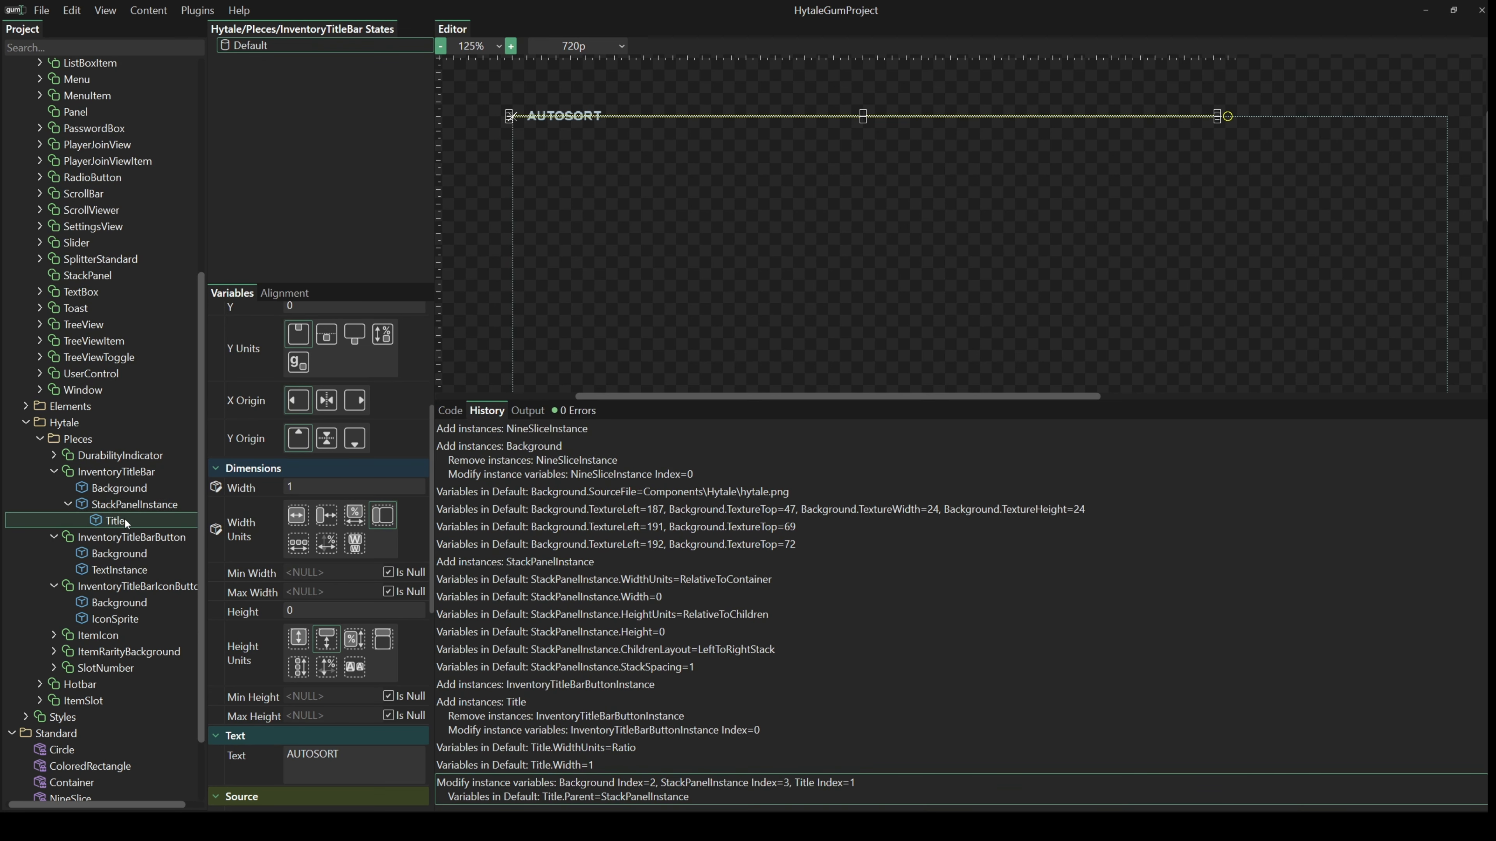
scroll(257, 647, "down", 2)
double_click(314, 699)
type("INVENTORY")
left_click(134, 505)
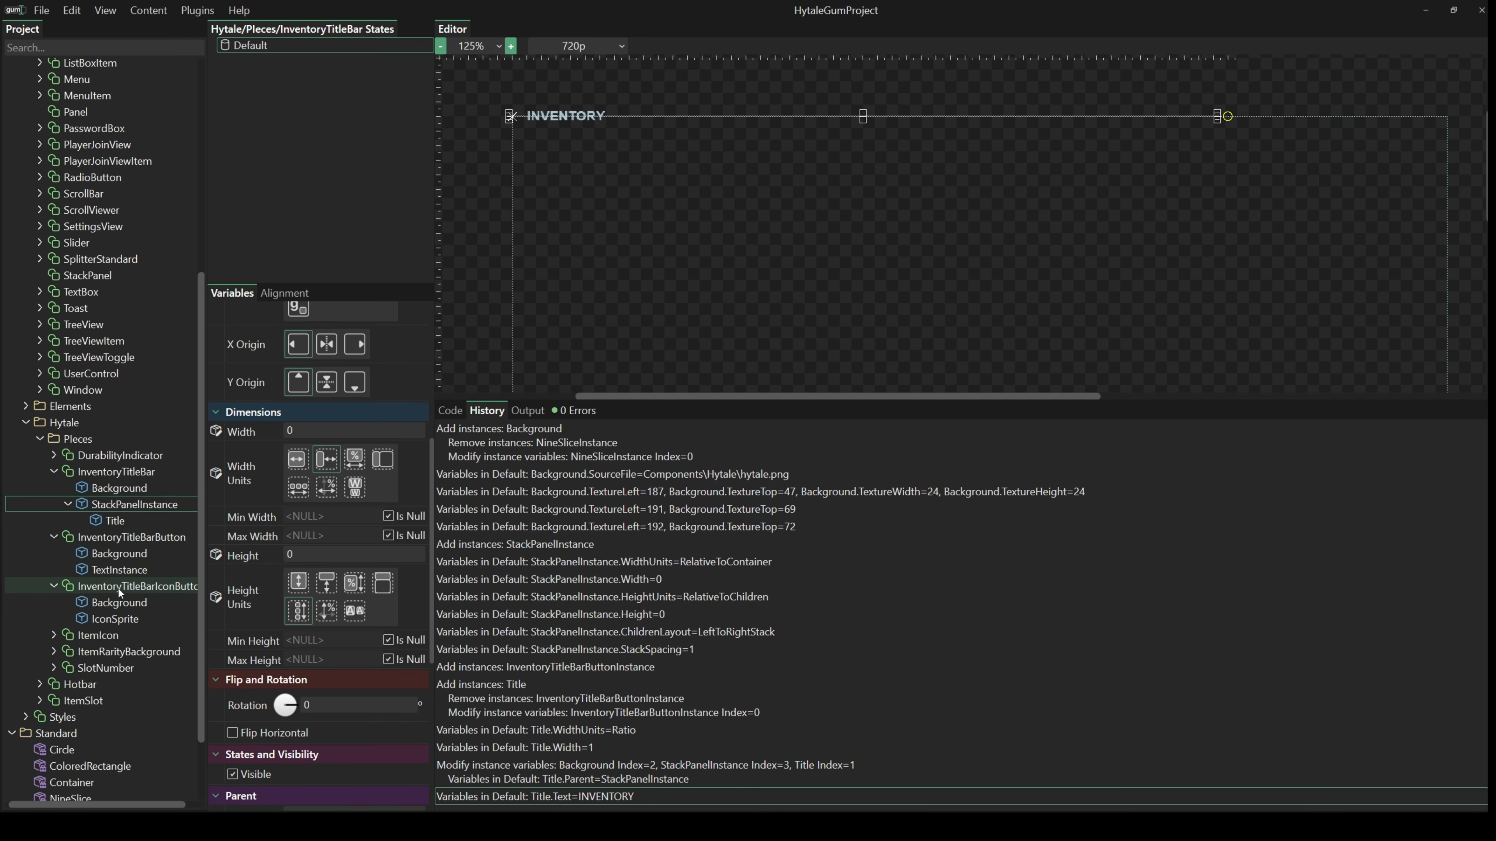
Add three InventoryTitleBarIconButton instances to StackPanelInstance and name them FilterWeapons, FilterArmor and FilterItems.
left_click_drag(118, 587, 142, 508)
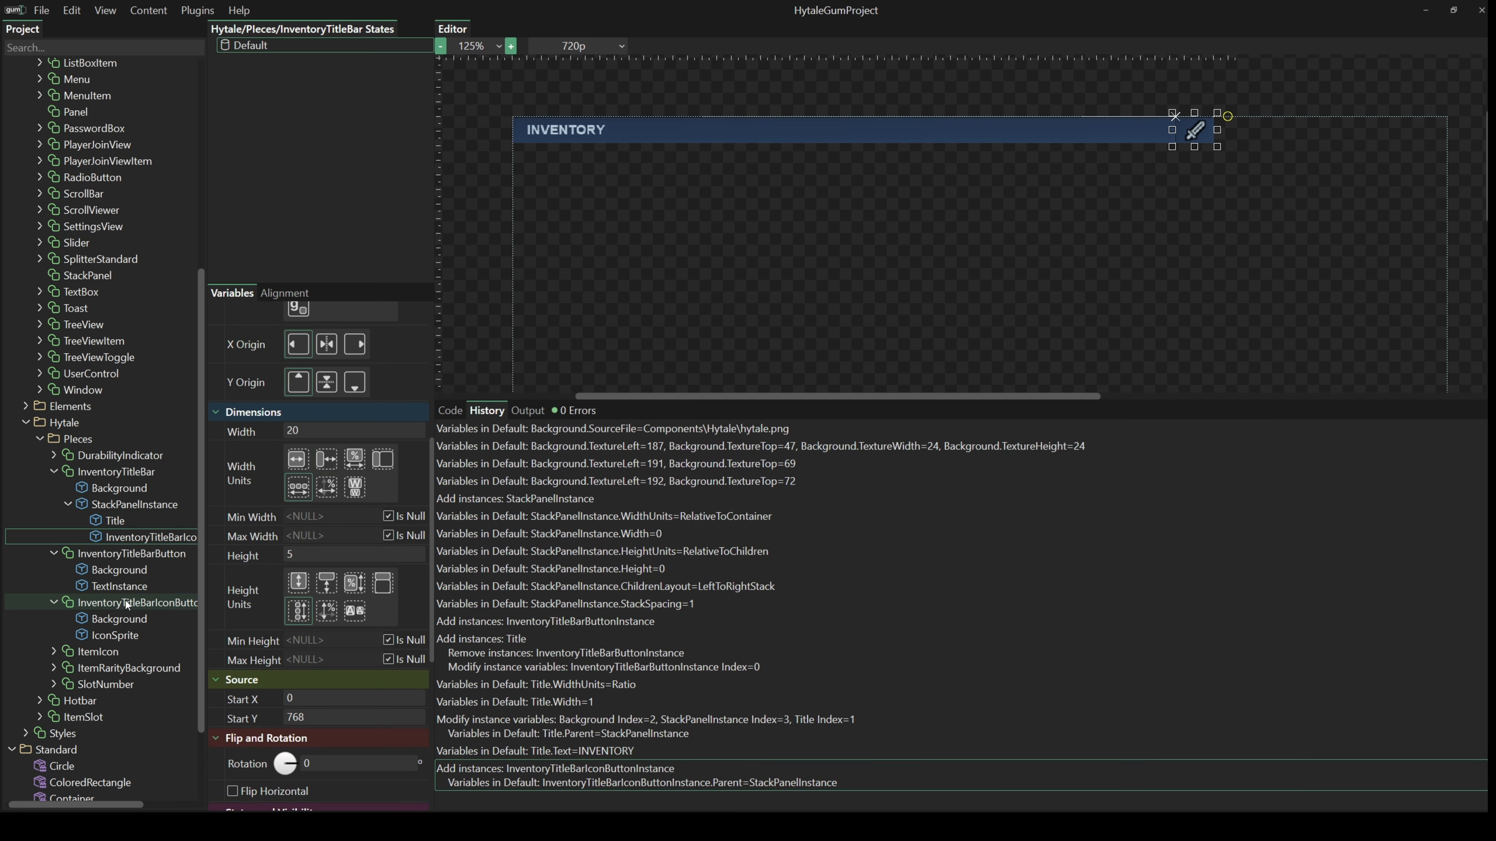
left_click_drag(125, 601, 138, 507)
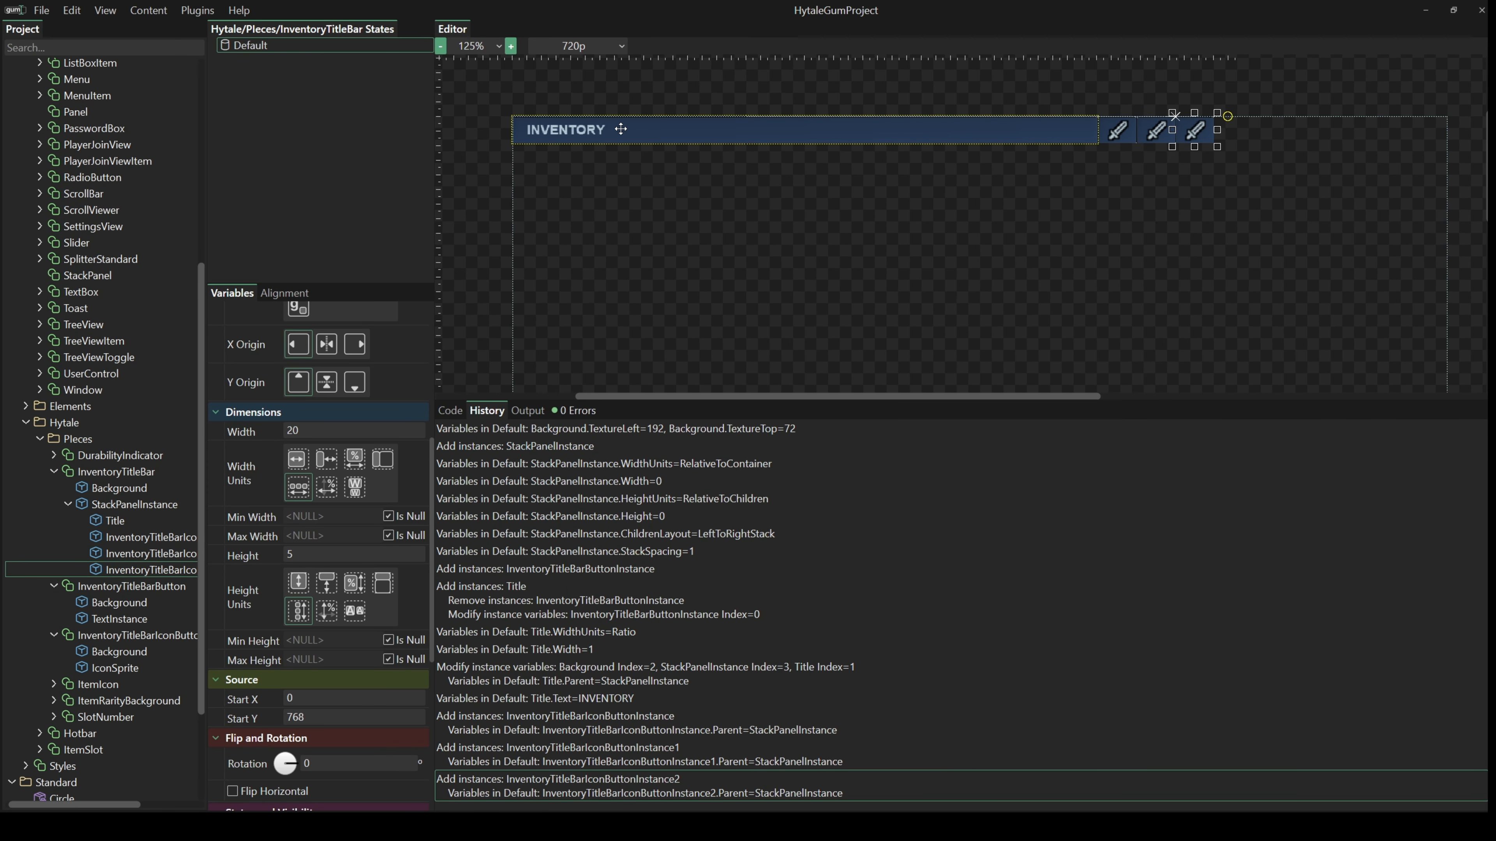
left_click(159, 537)
key("F2")
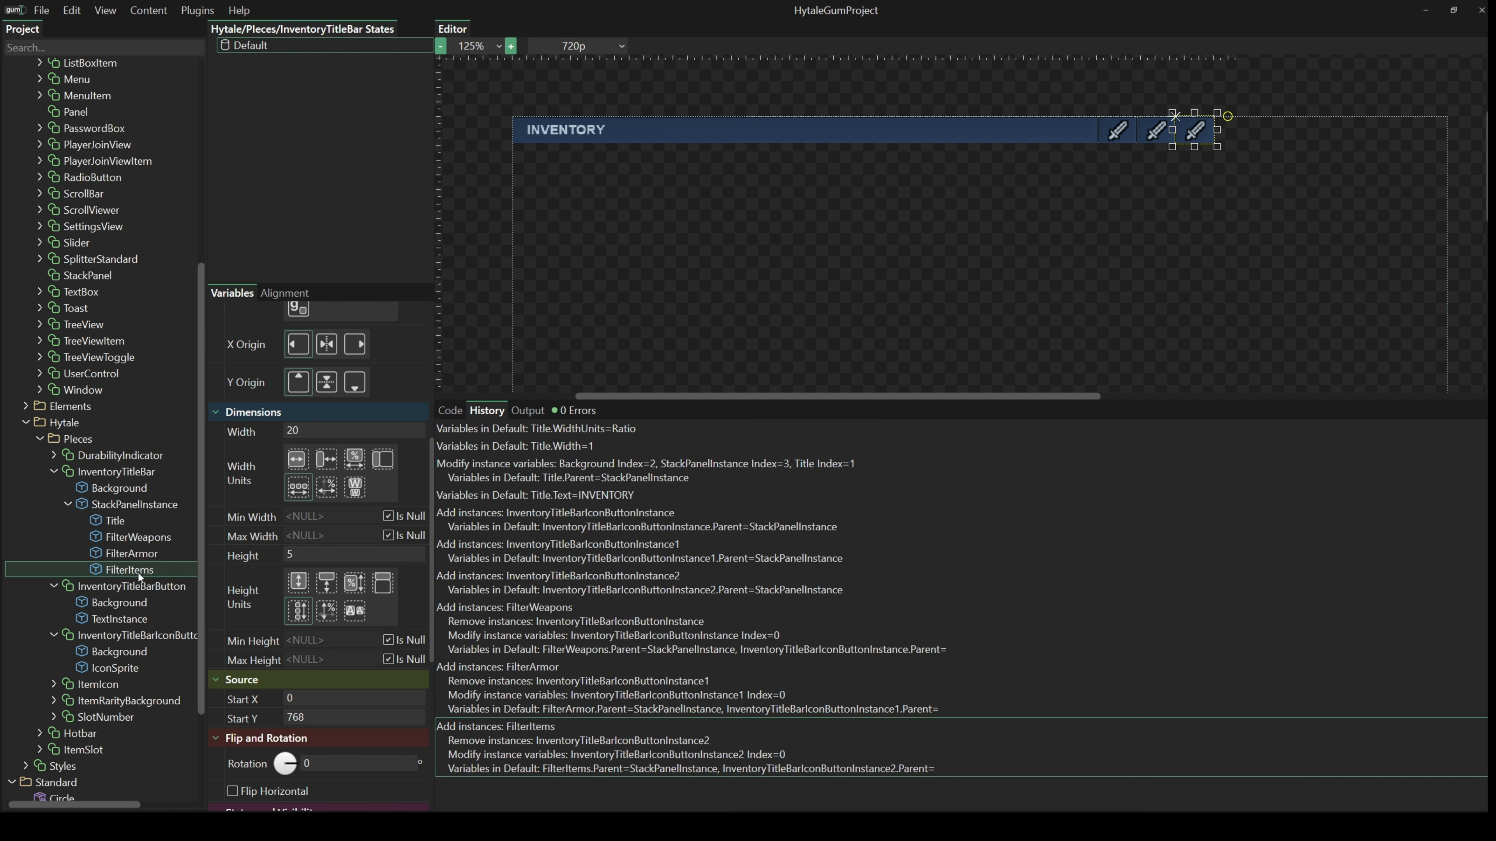
Add an InventoryTitleBarButton instance to StackPanelInstance after FilterItems and name it Autosort.
left_click_drag(138, 586, 144, 504)
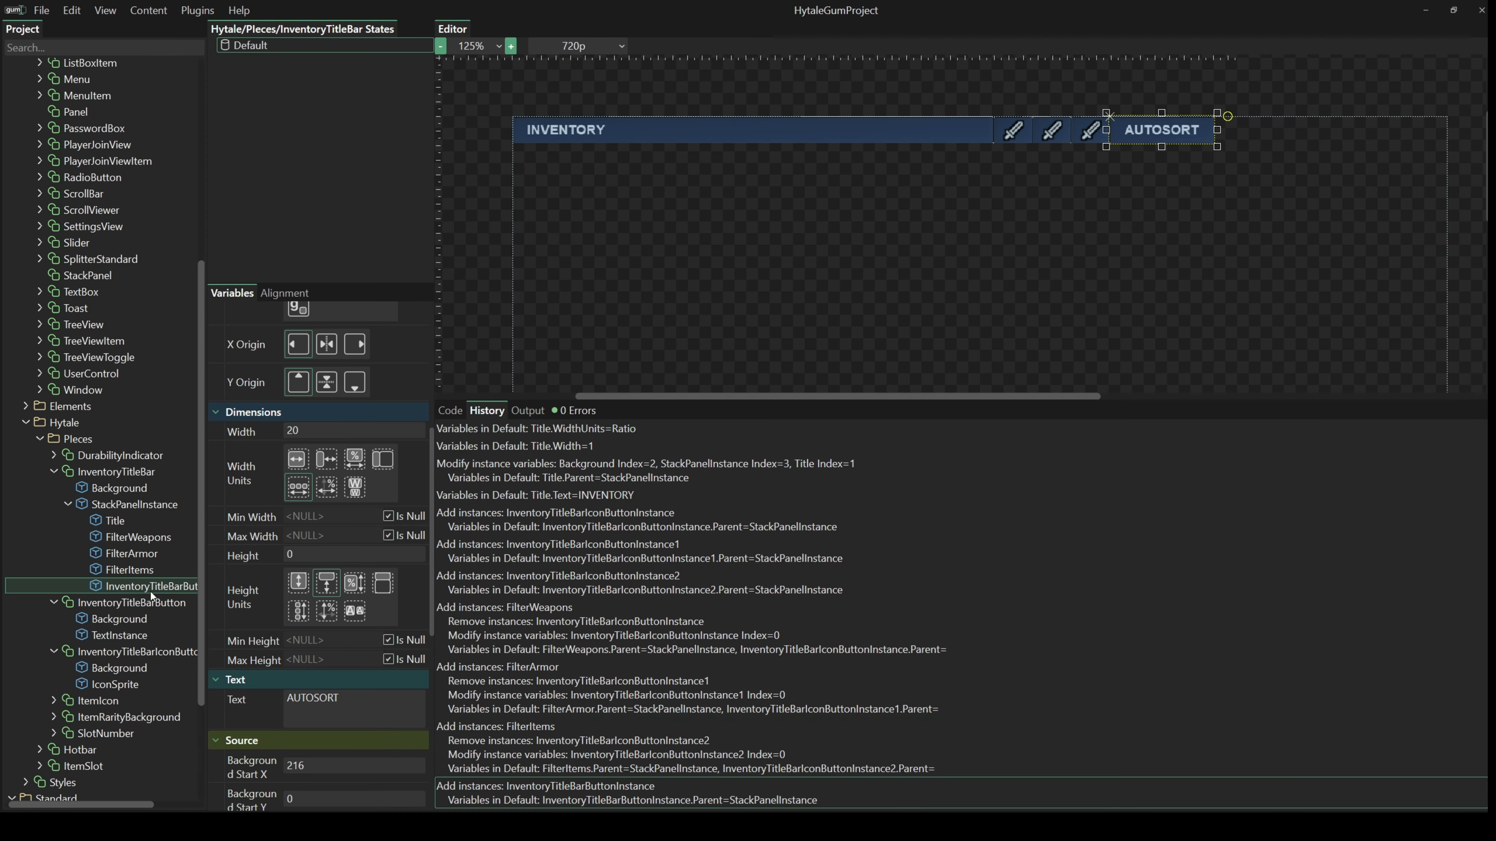
key("F2")
type("Au")
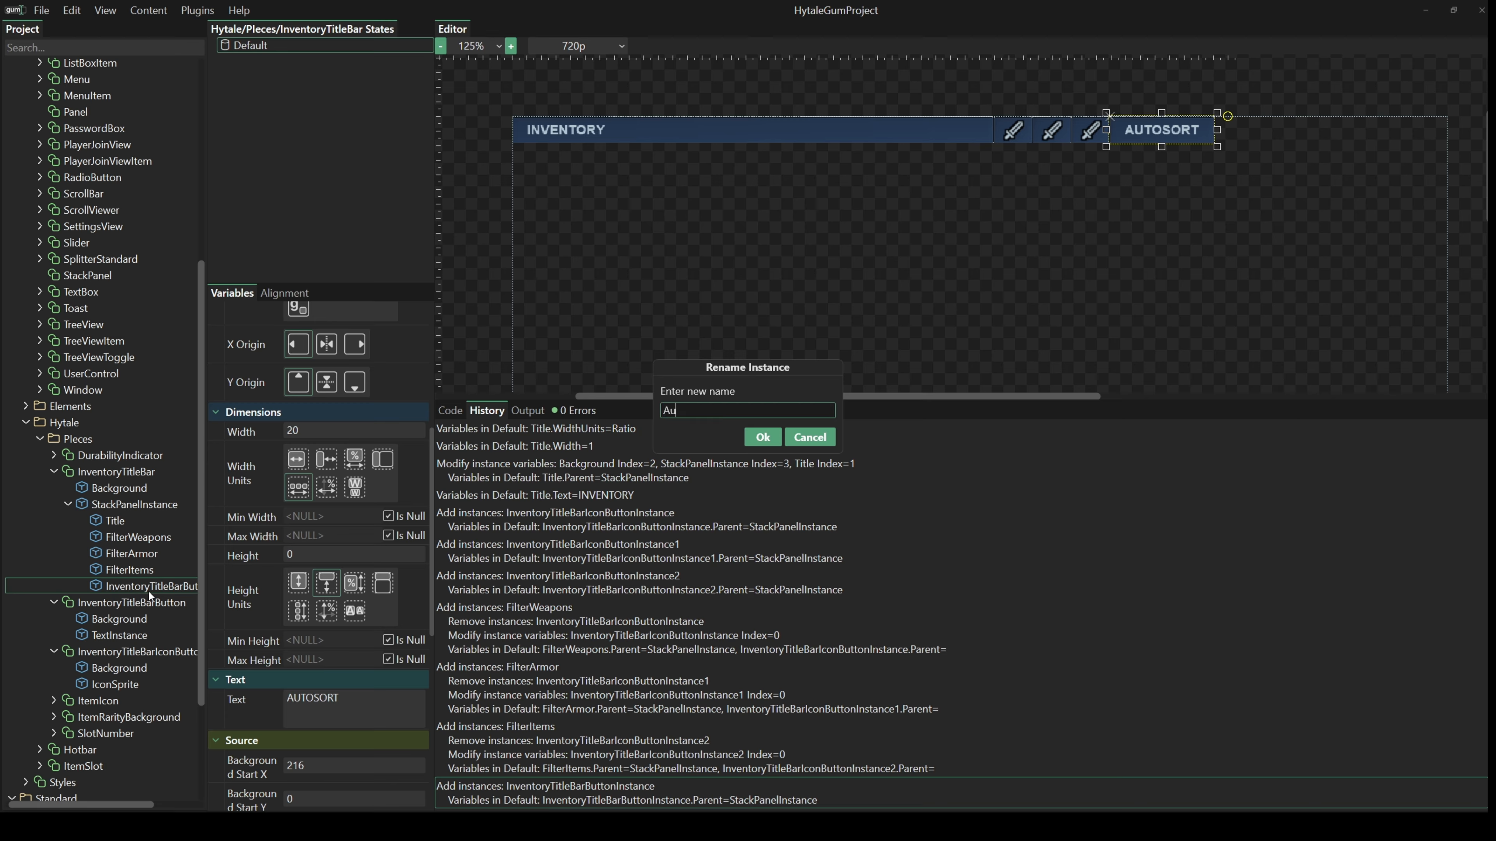
type("tosort")
key("Return")
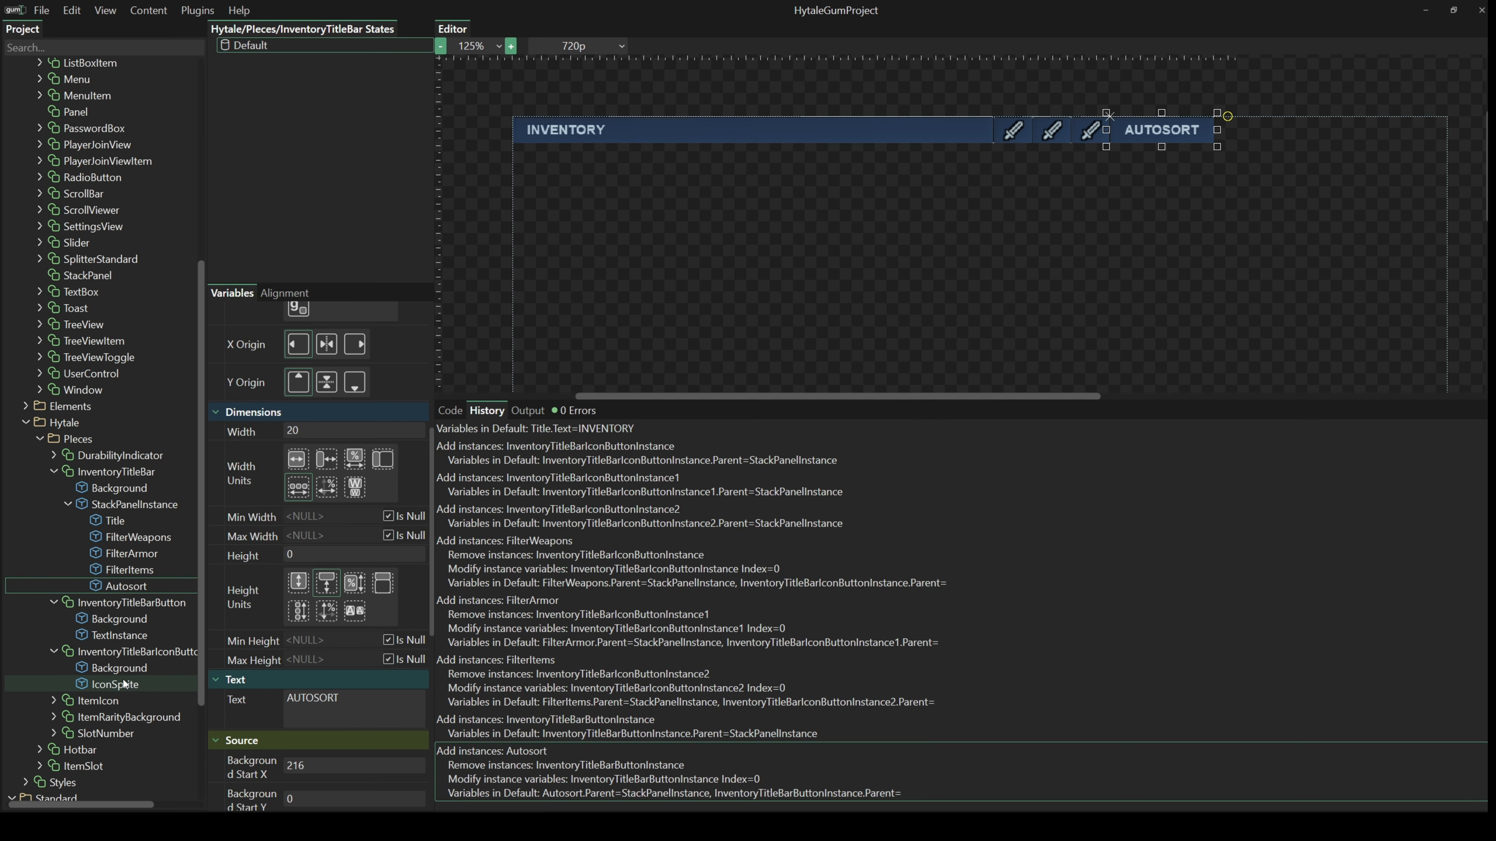
Add another InventoryTitleBarButton instance to StackPanelInstance and name it ChangeSort.
left_click_drag(131, 603, 134, 505)
key("F2")
type("ChangeSort")
key("Return")
Replace the ChangeSort button's text with \/.
scroll(330, 607, "down", 2)
left_click_drag(353, 644, 192, 637)
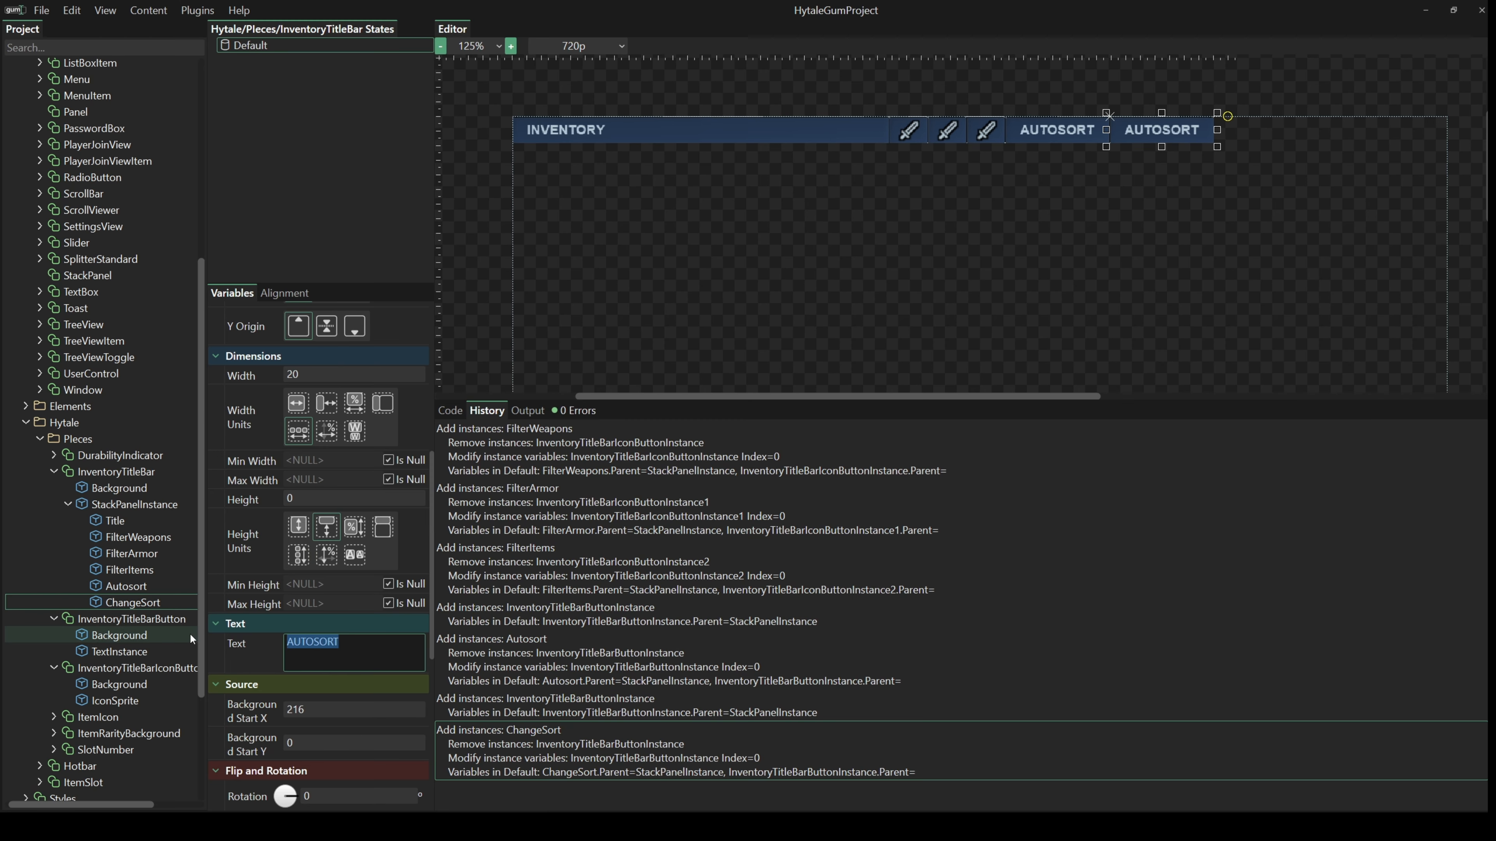
type("V")
left_click(636, 300)
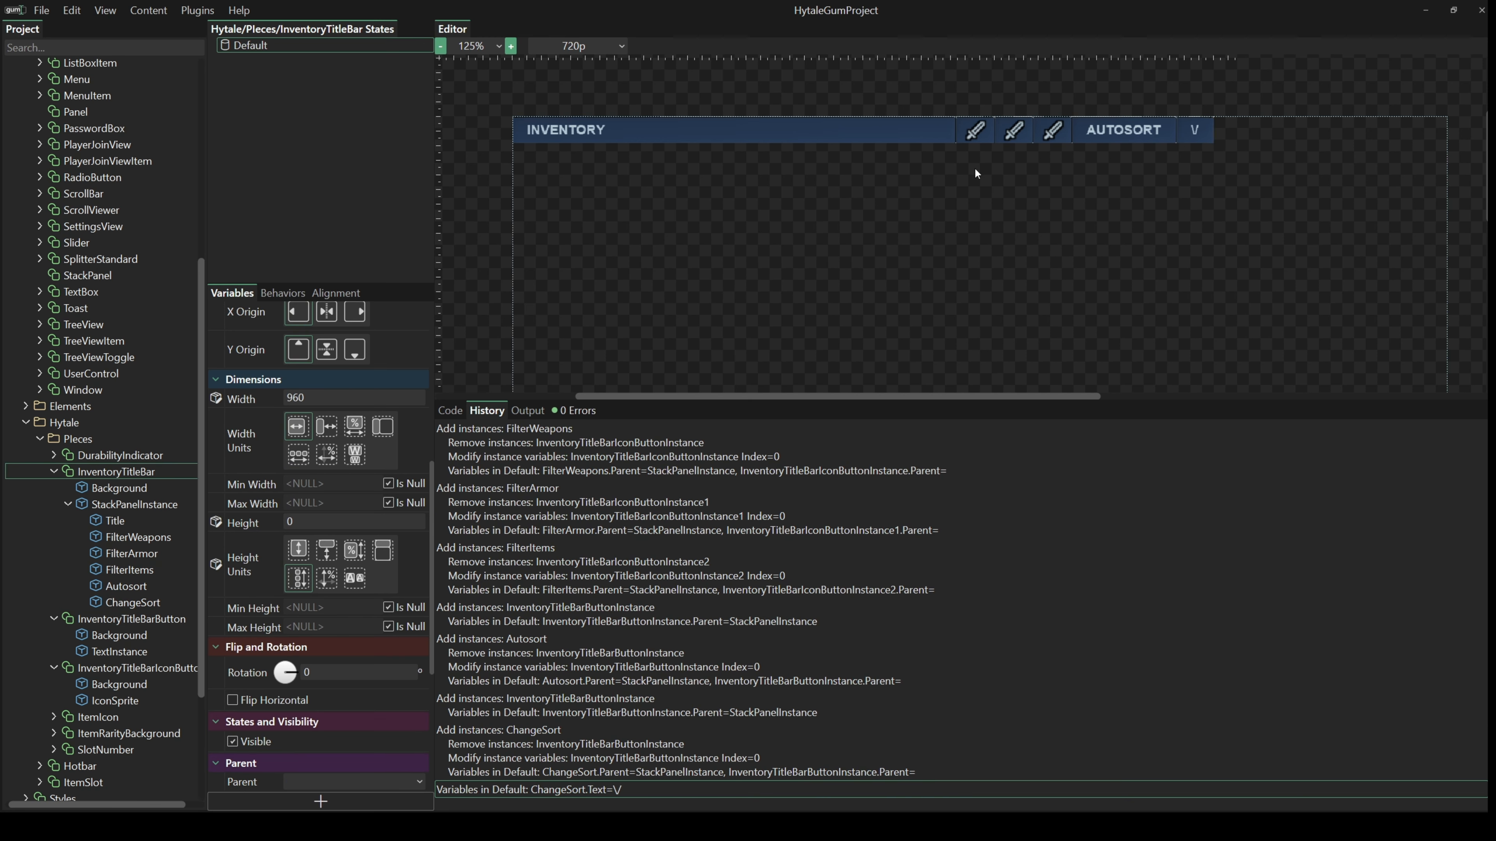
Examine the title bar's left corner up close and the Title instance's background start variables.
scroll(976, 179, "up", 1)
left_click_drag(976, 178, 1100, 263)
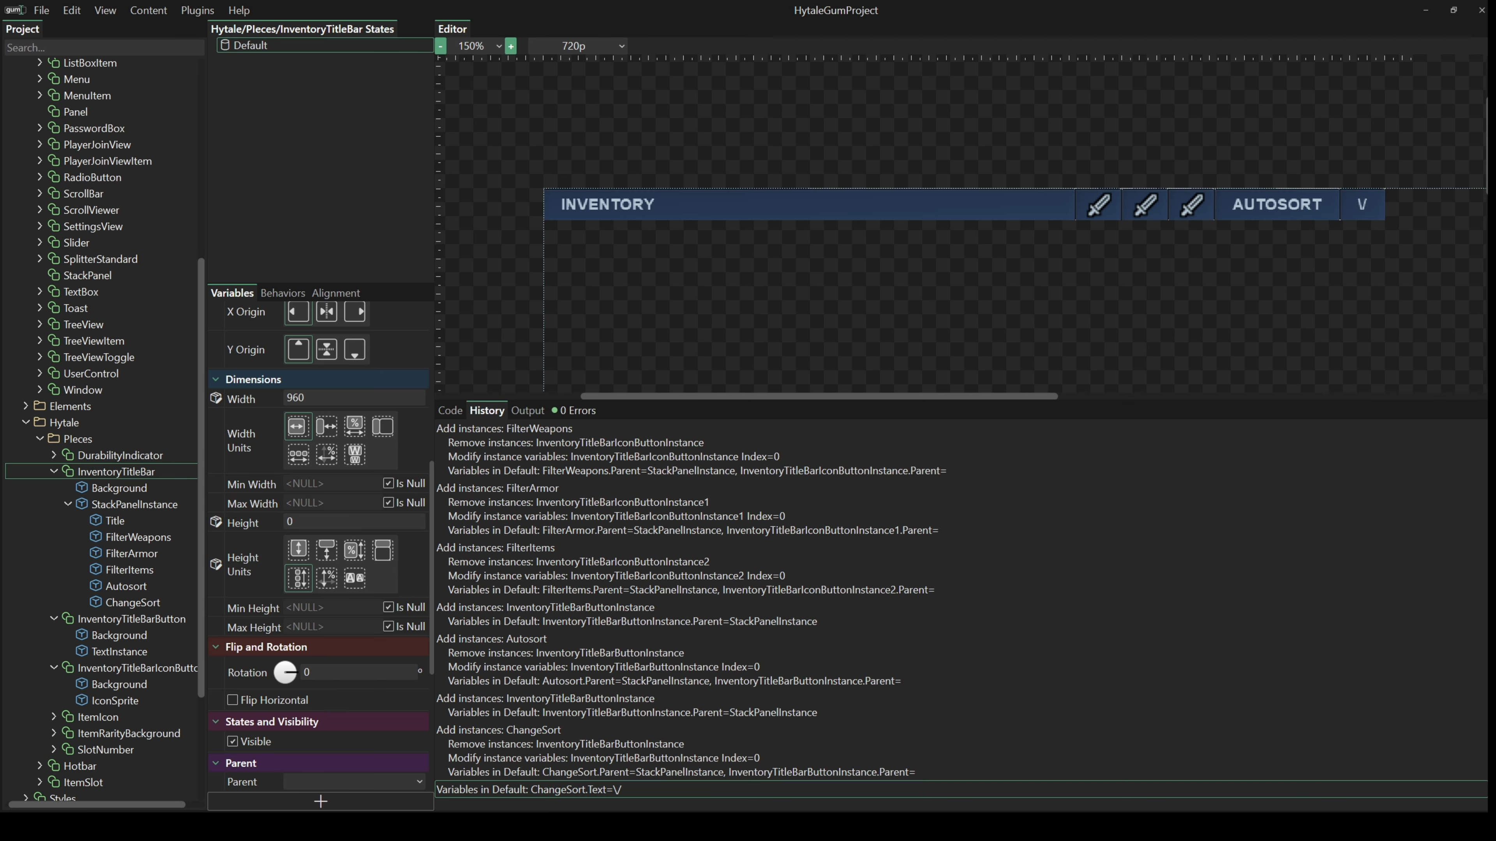
scroll(644, 330, "up", 10)
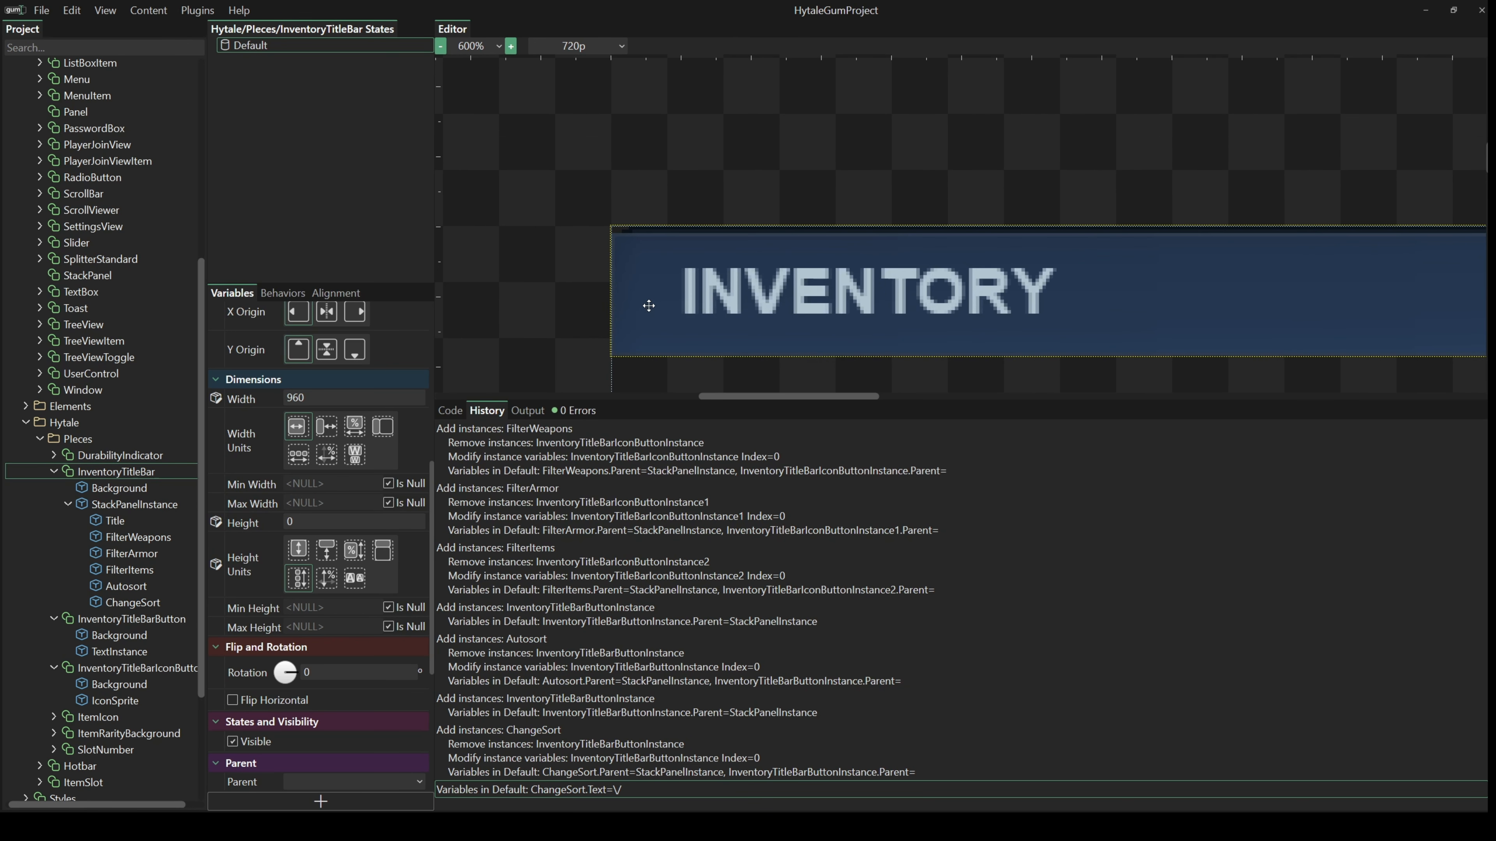
scroll(621, 190, "up", 2)
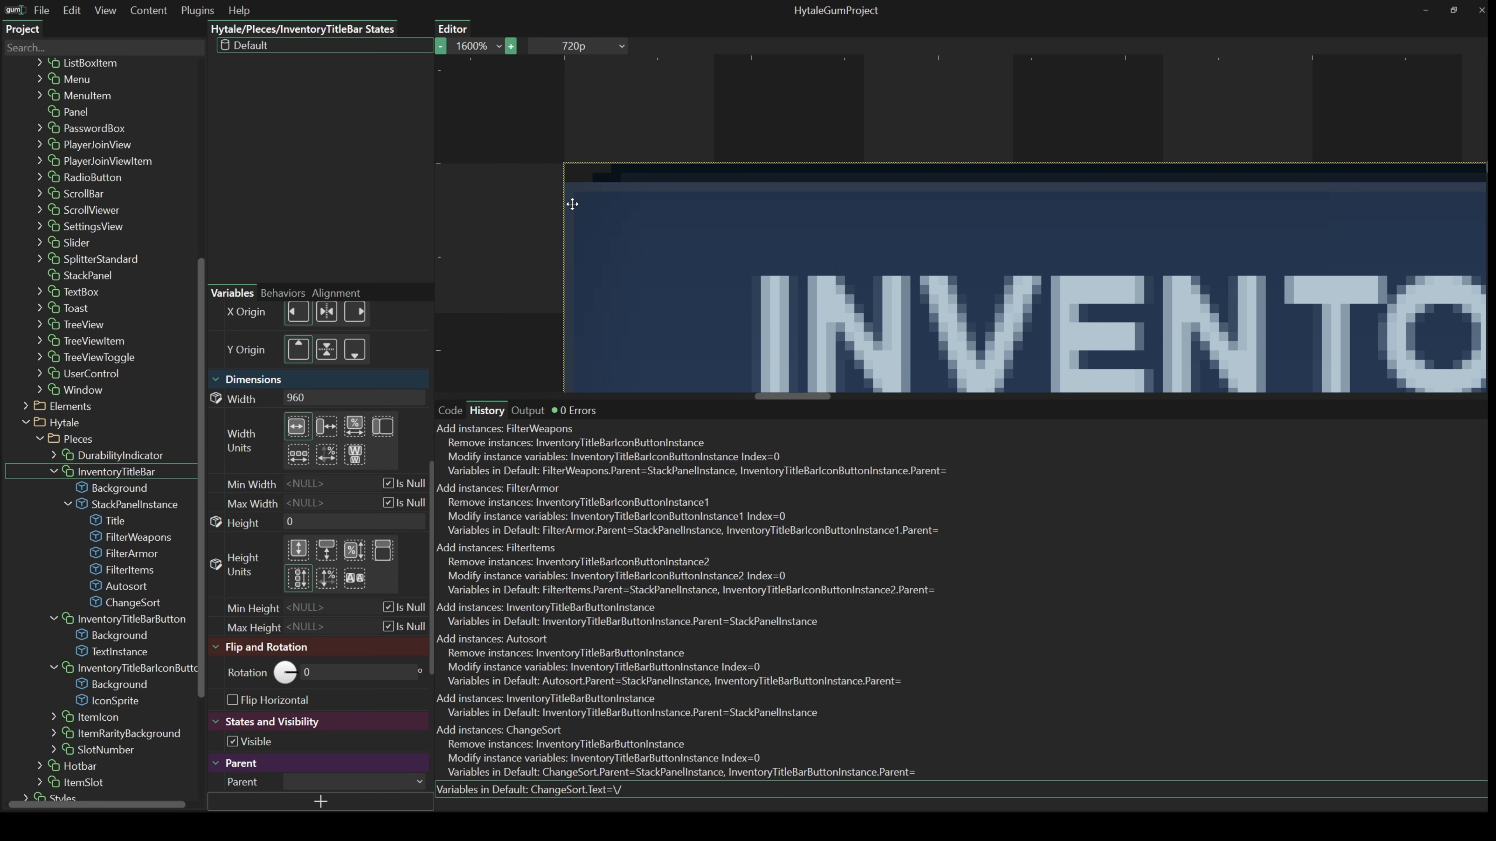
scroll(628, 251, "down", 4)
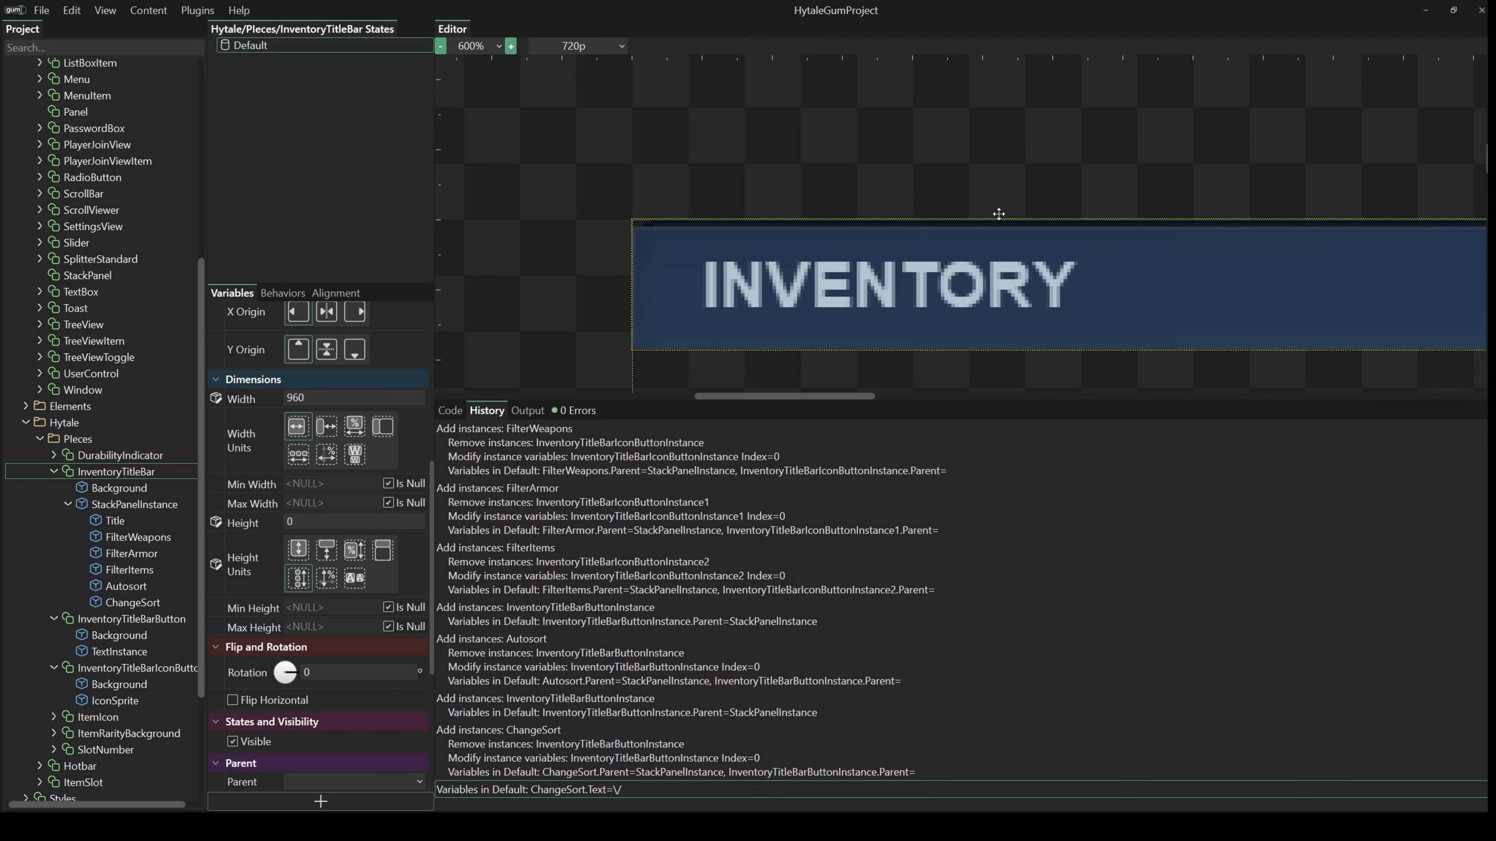
scroll(805, 295, "down", 3)
left_click(805, 295)
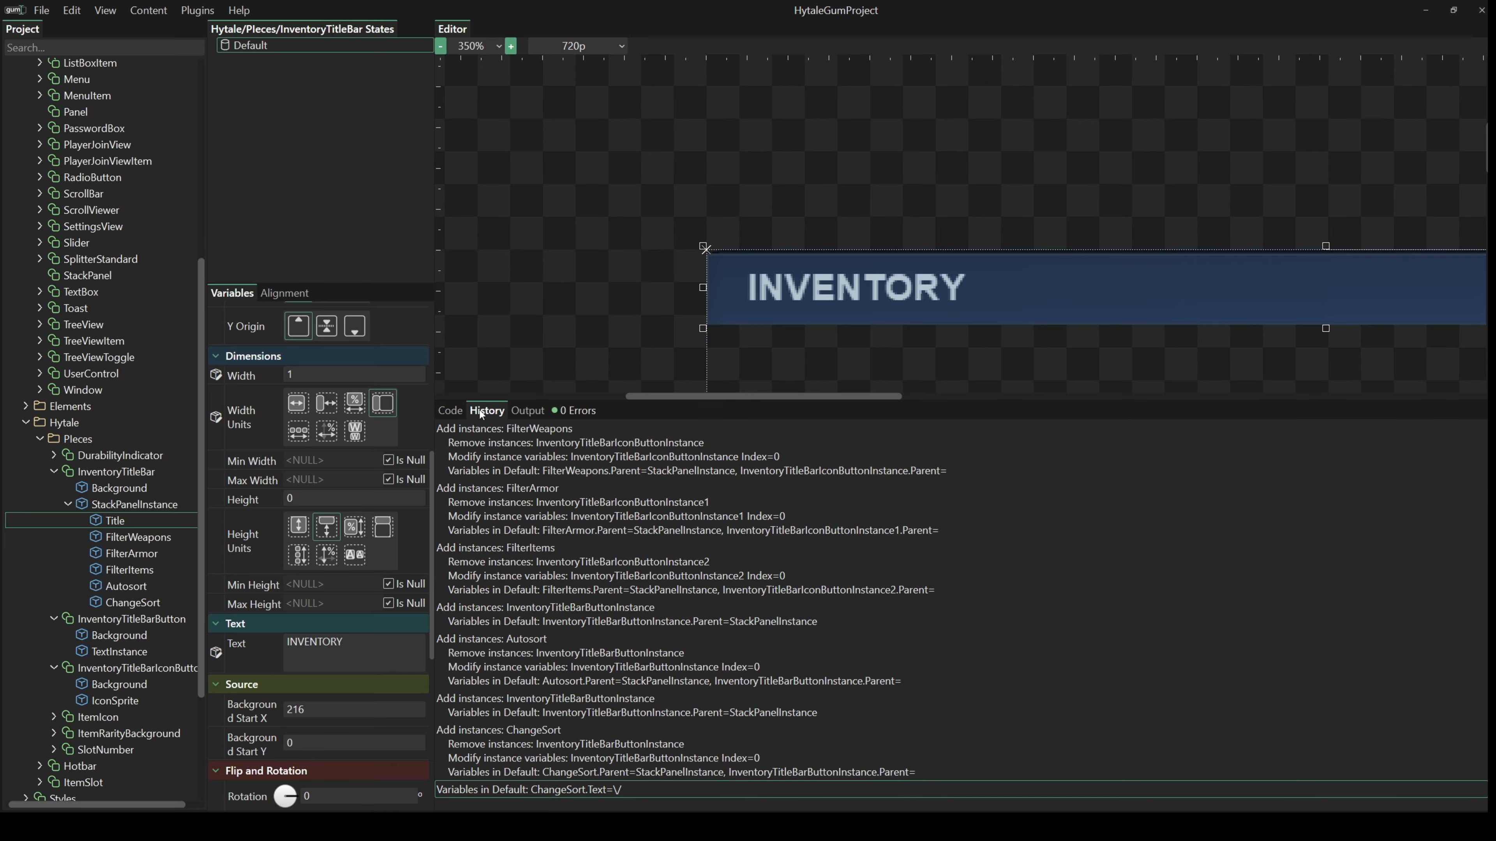
scroll(330, 587, "down", 4)
scroll(318, 639, "down", 1)
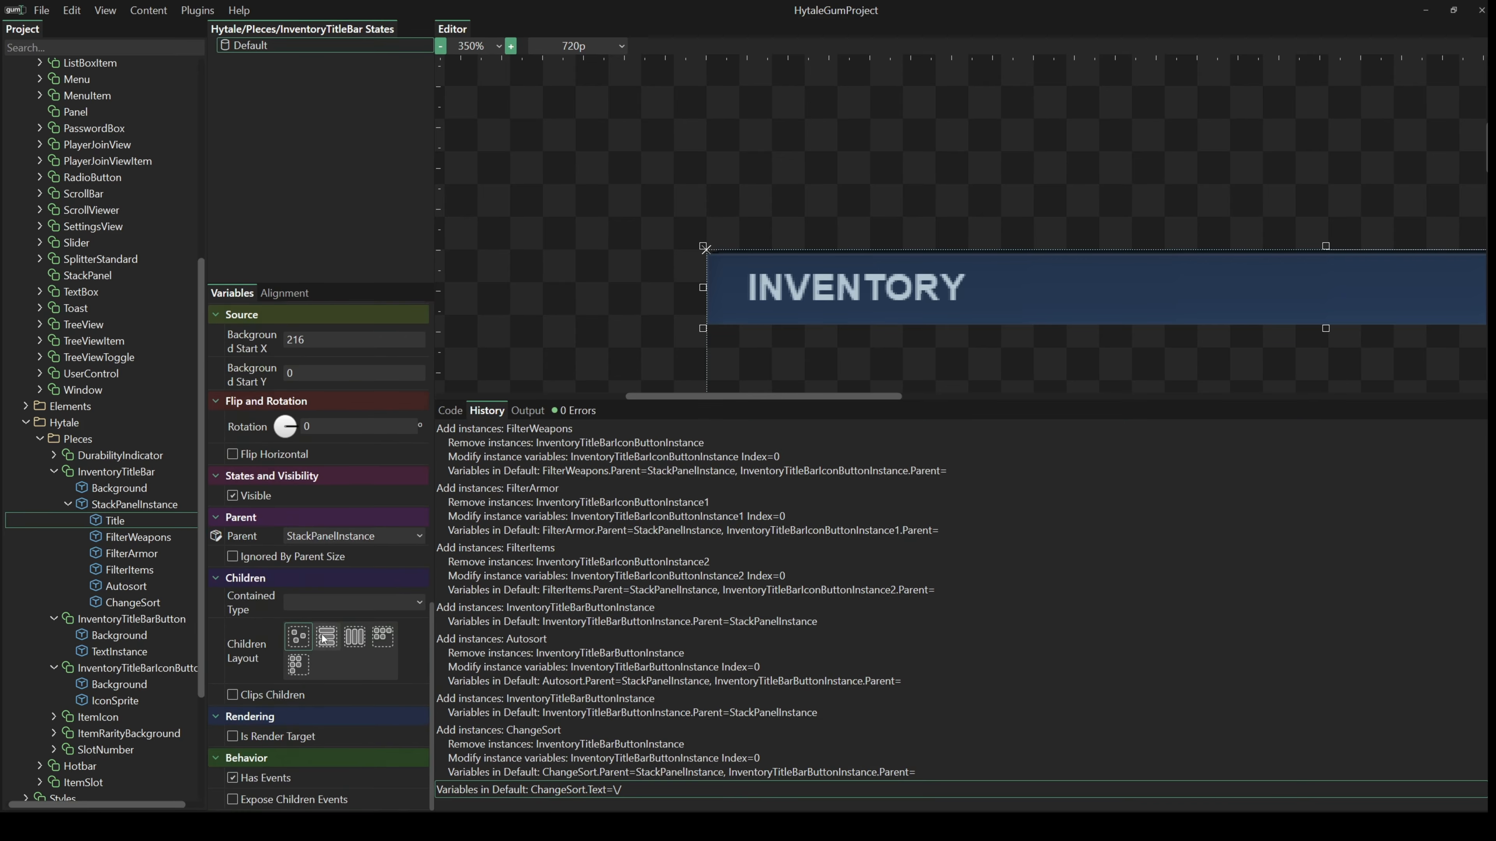
scroll(321, 645, "up", 2)
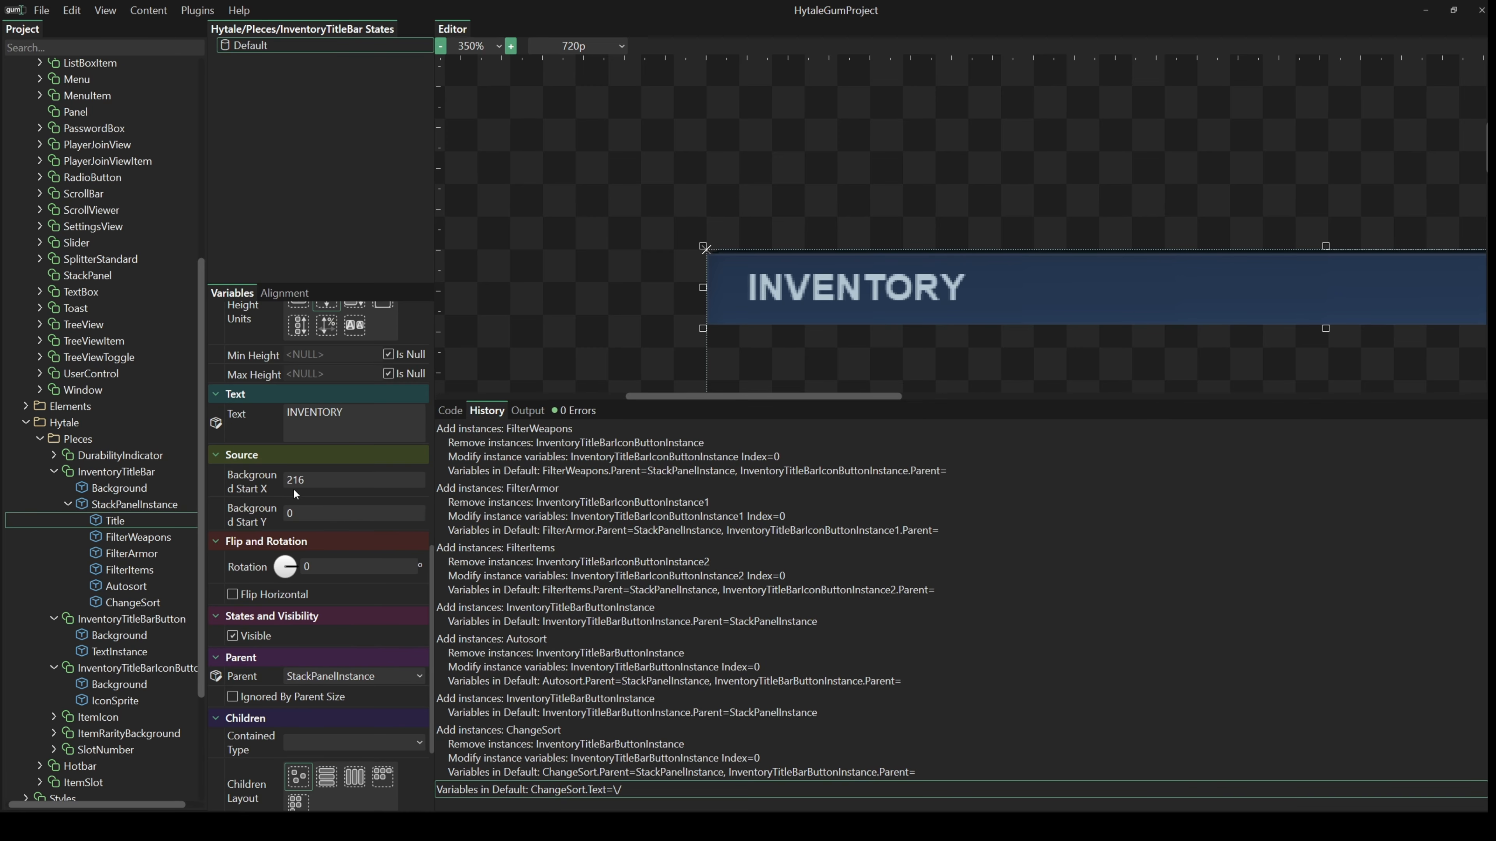
left_click(306, 480)
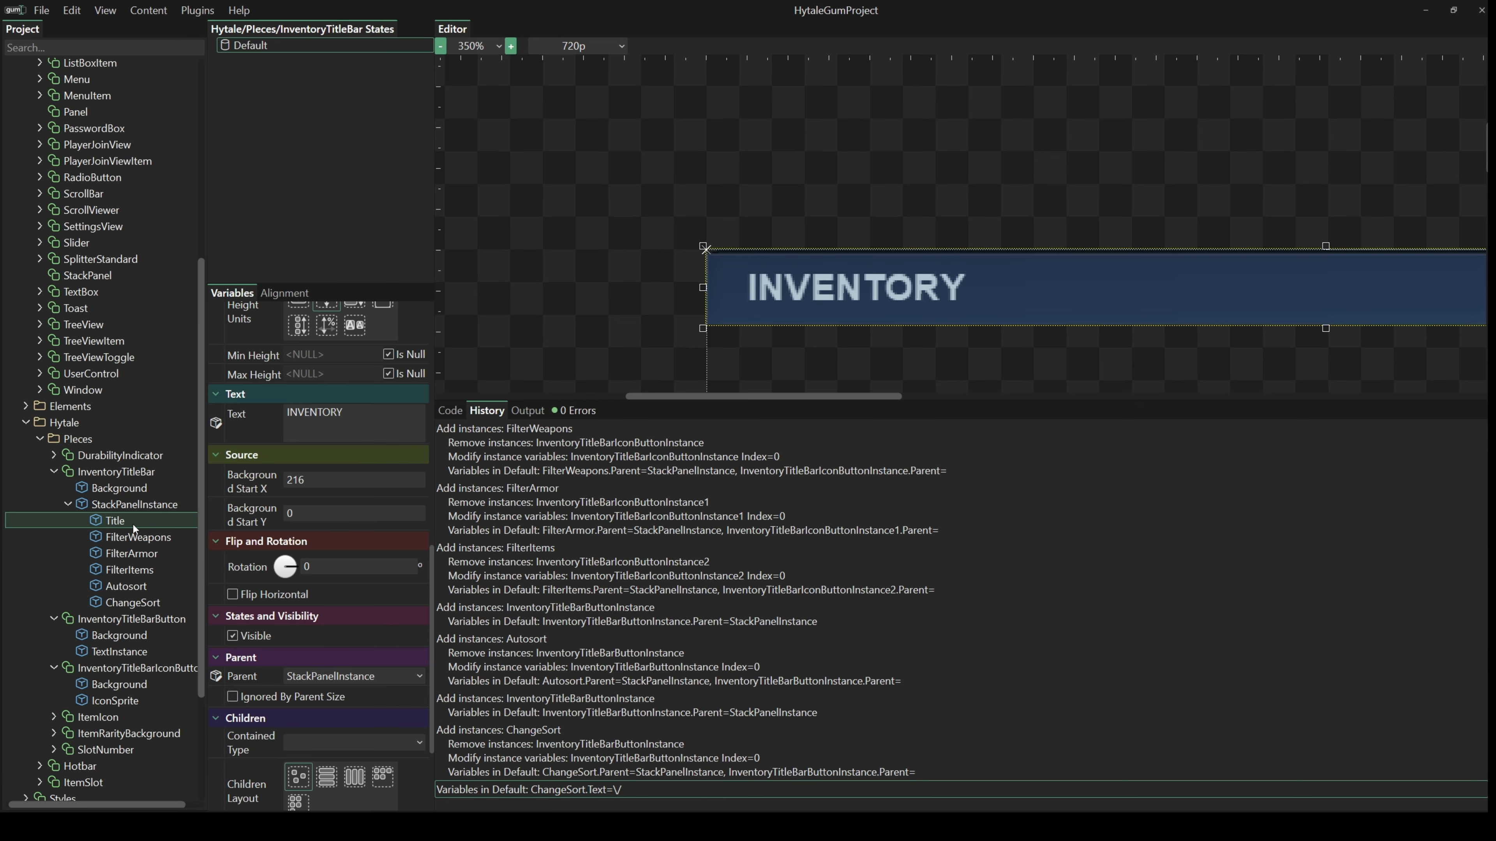
Locate the rounded left-corner tile using InventoryTitleBarIconButton's Background texture coordinates, and set Title's Background Start Y to 48.
left_click(120, 685)
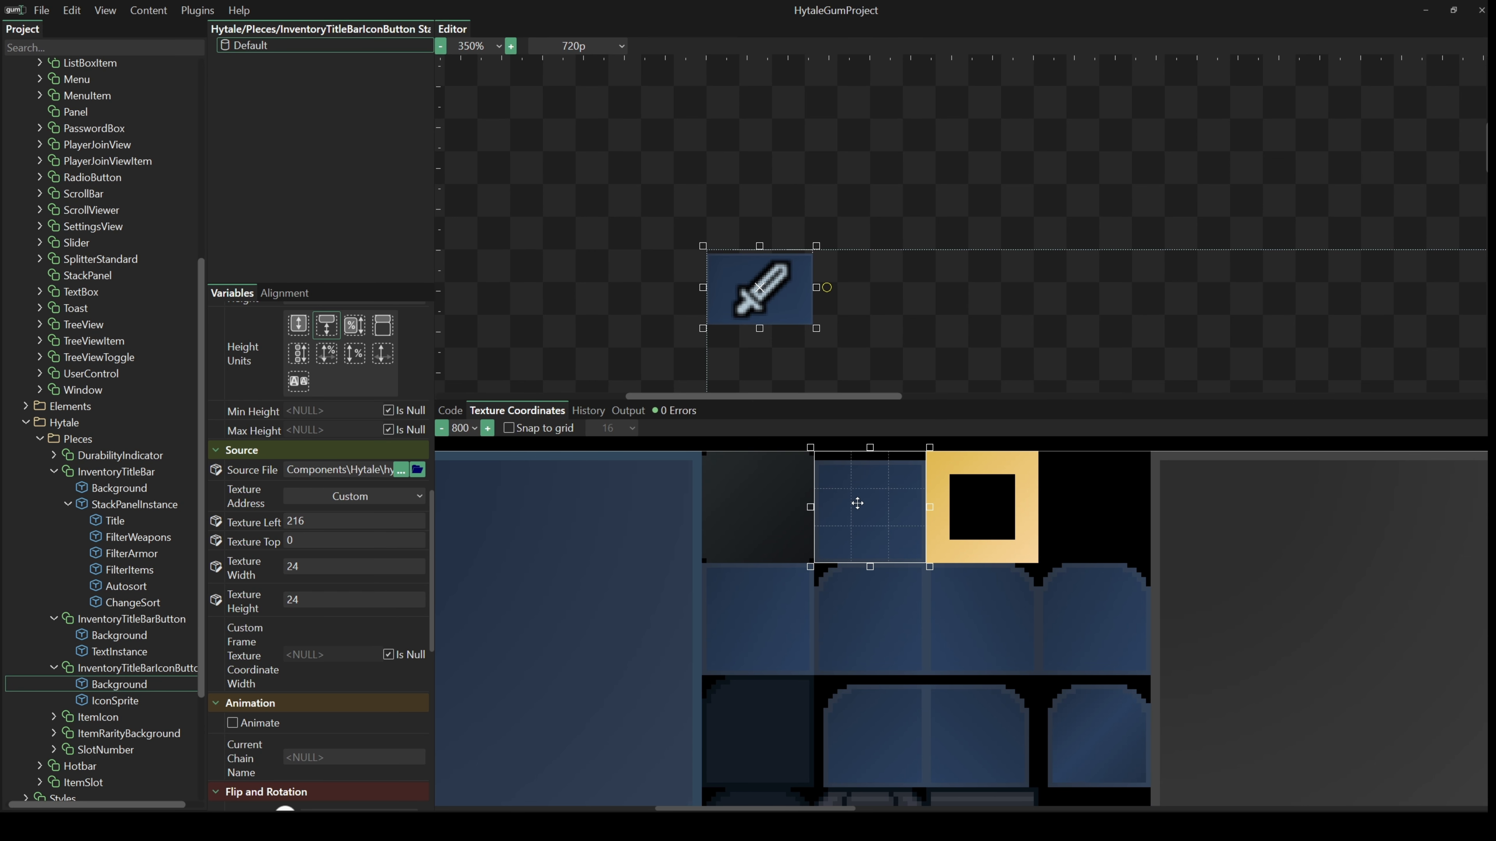
left_click_drag(857, 502, 857, 712)
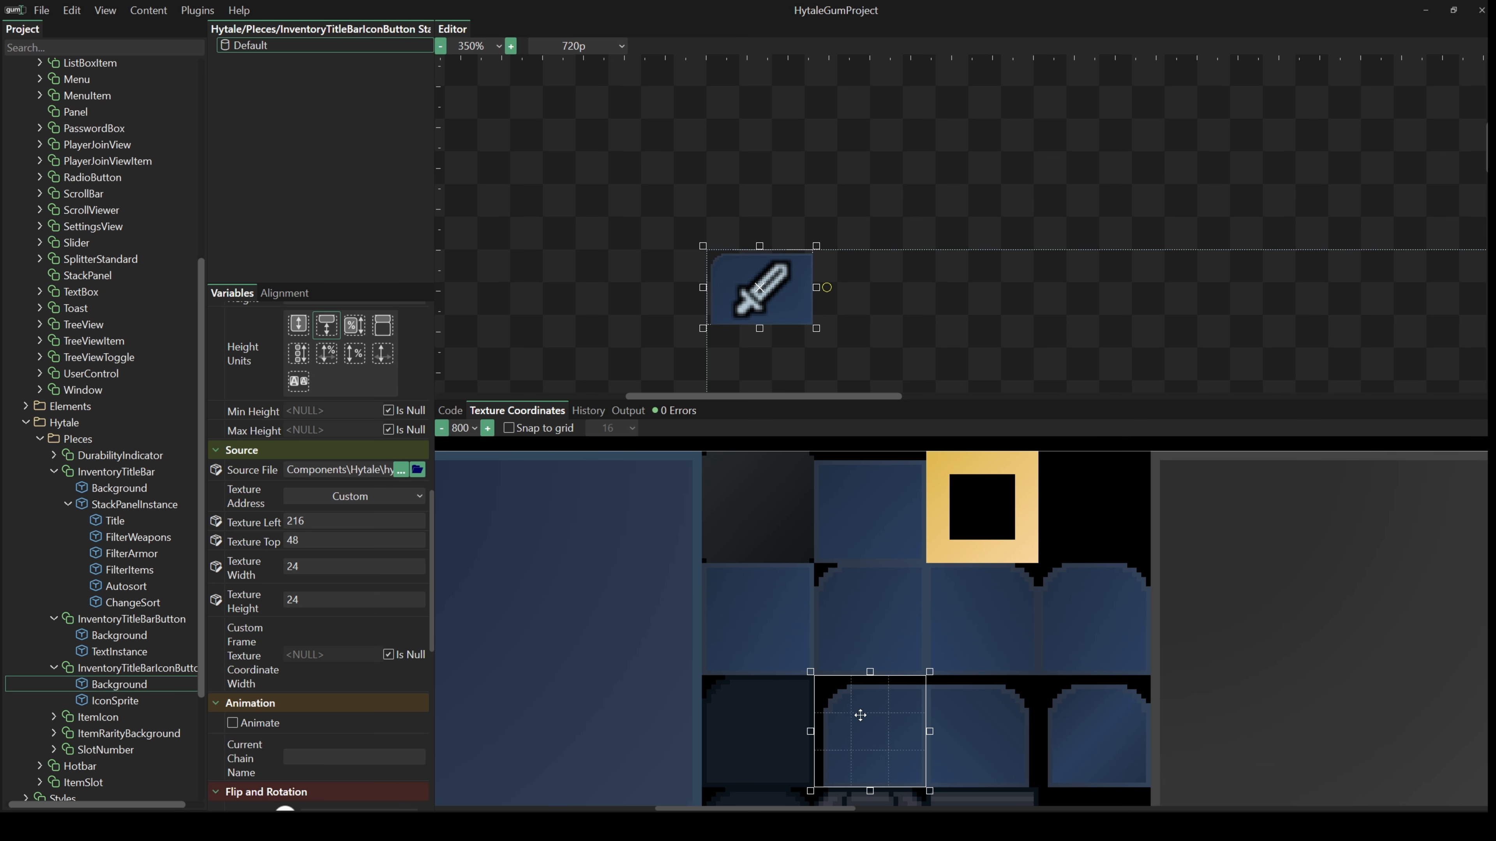
left_click(306, 524)
left_click(116, 472)
scroll(713, 273, "up", 6)
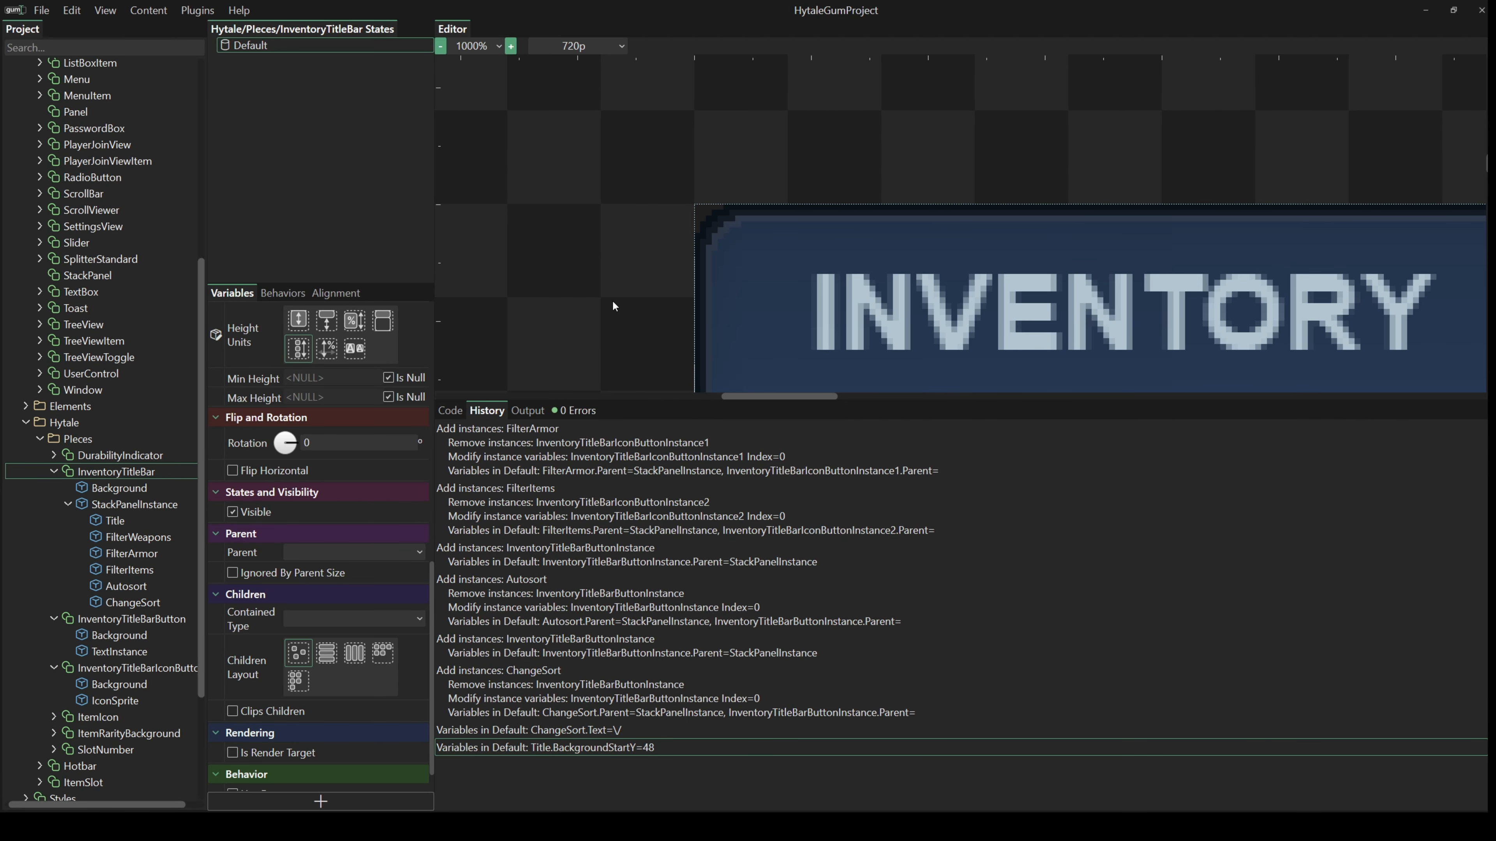
Examine the title bar from the INVENTORY title across to its right end.
left_click(114, 521)
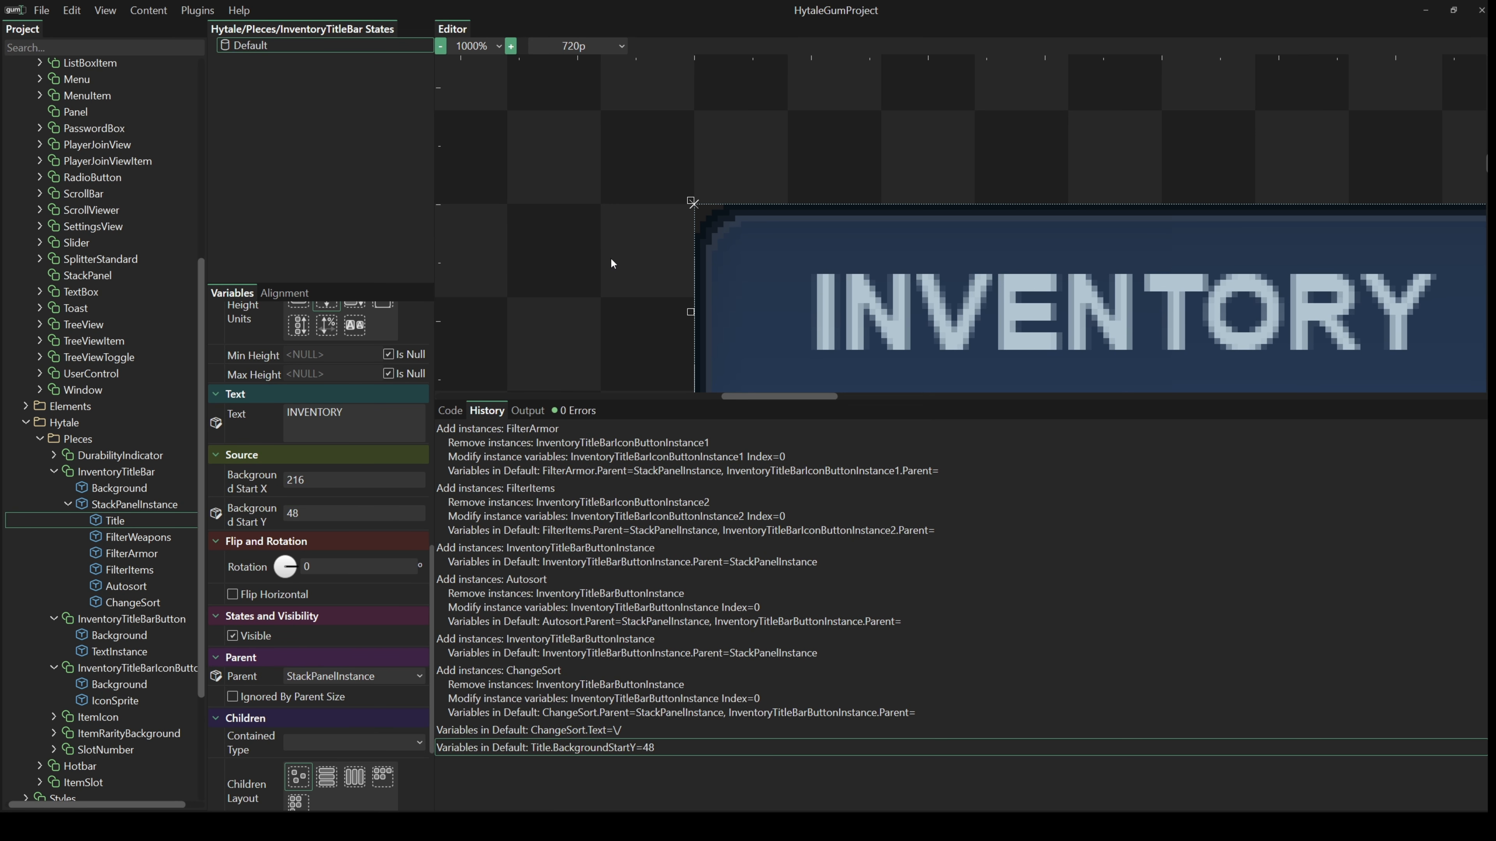
scroll(643, 290, "down", 2)
left_click_drag(1139, 157, 878, 112)
scroll(876, 110, "down", 1)
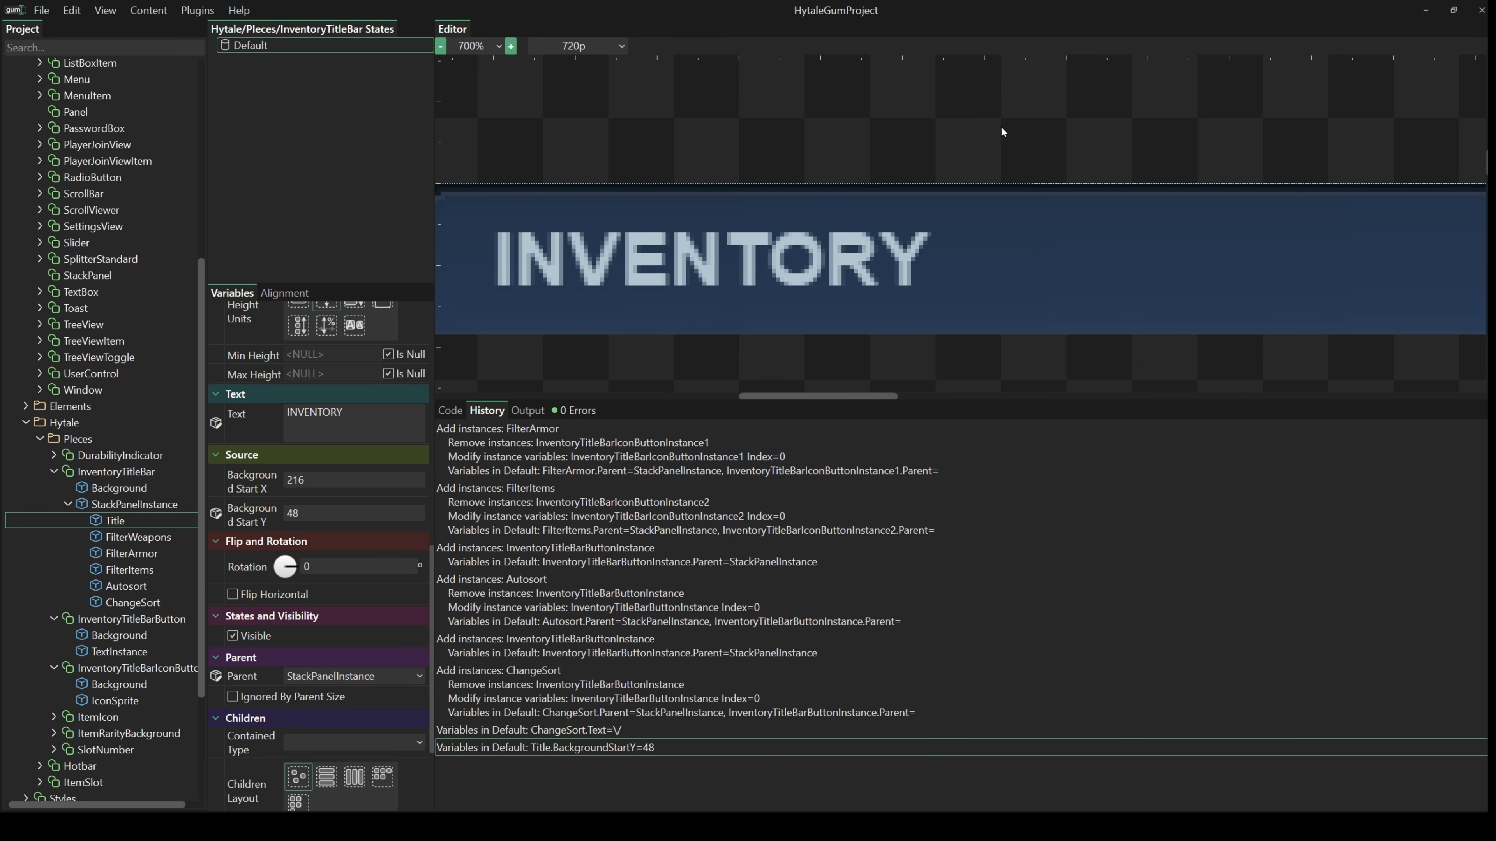
left_click_drag(1323, 145, 594, 153)
left_click_drag(1211, 123, 491, 152)
Locate the rounded right-corner tile by moving InventoryTitleBarButton's Background texture region onto it, and undo the moves.
left_click(119, 634)
scroll(1004, 690, "down", 1)
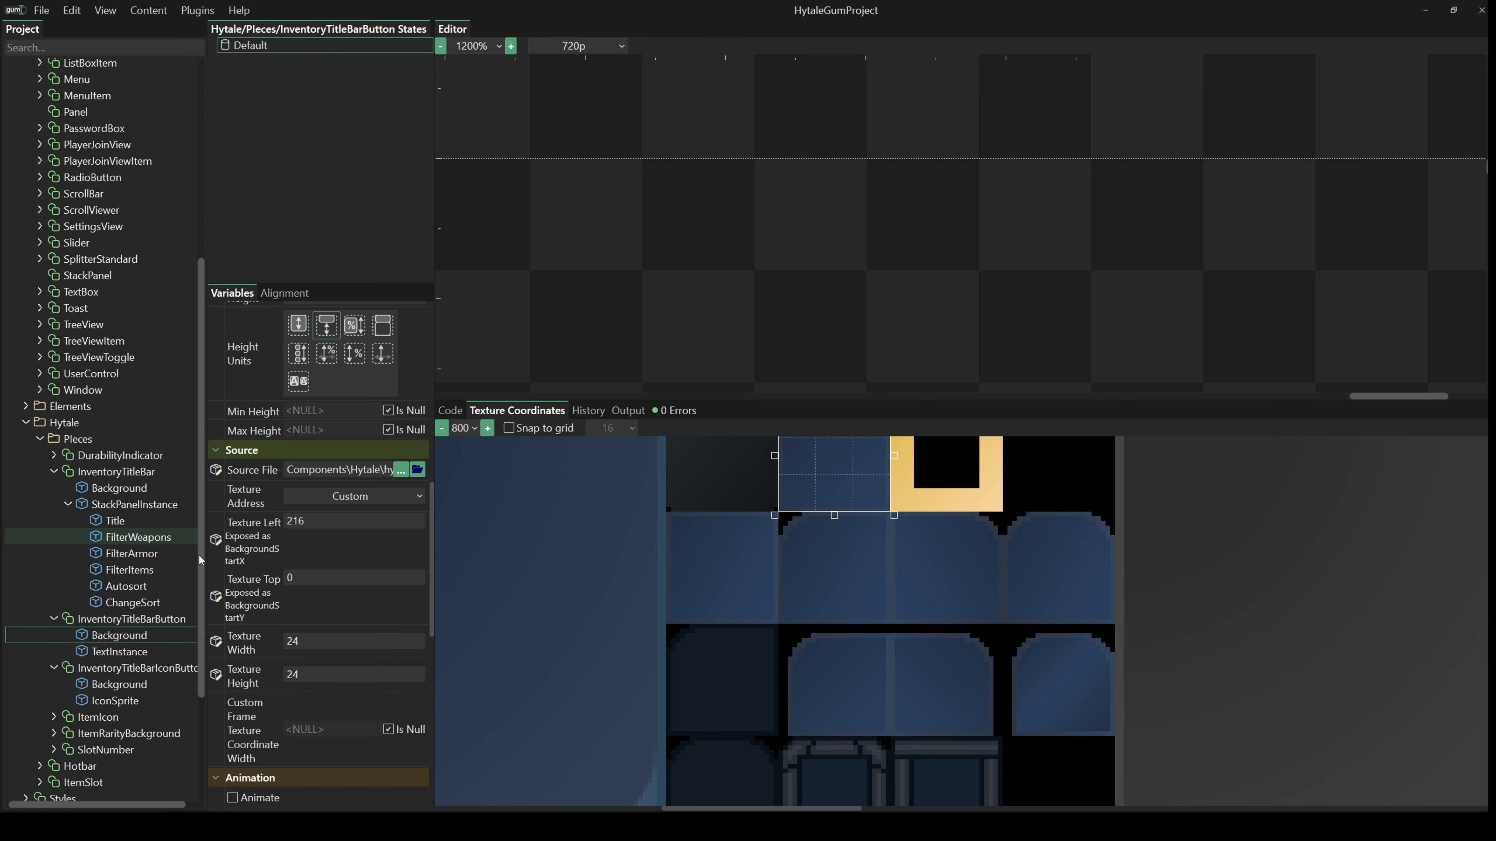
left_click_drag(848, 483, 861, 666)
left_click_drag(949, 699, 942, 694)
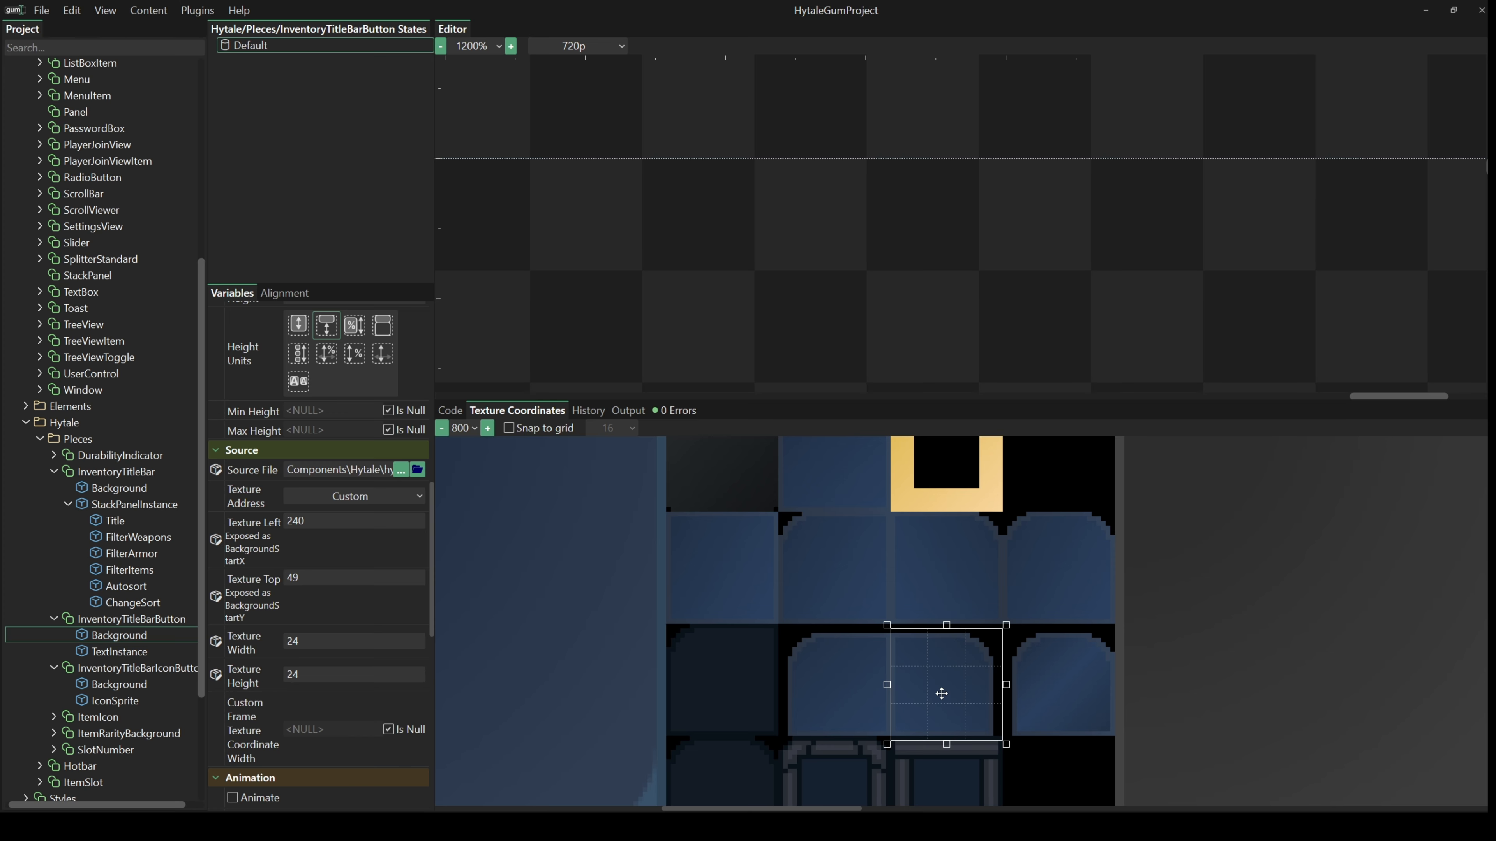
left_click(300, 521)
scroll(1025, 695, "up", 2)
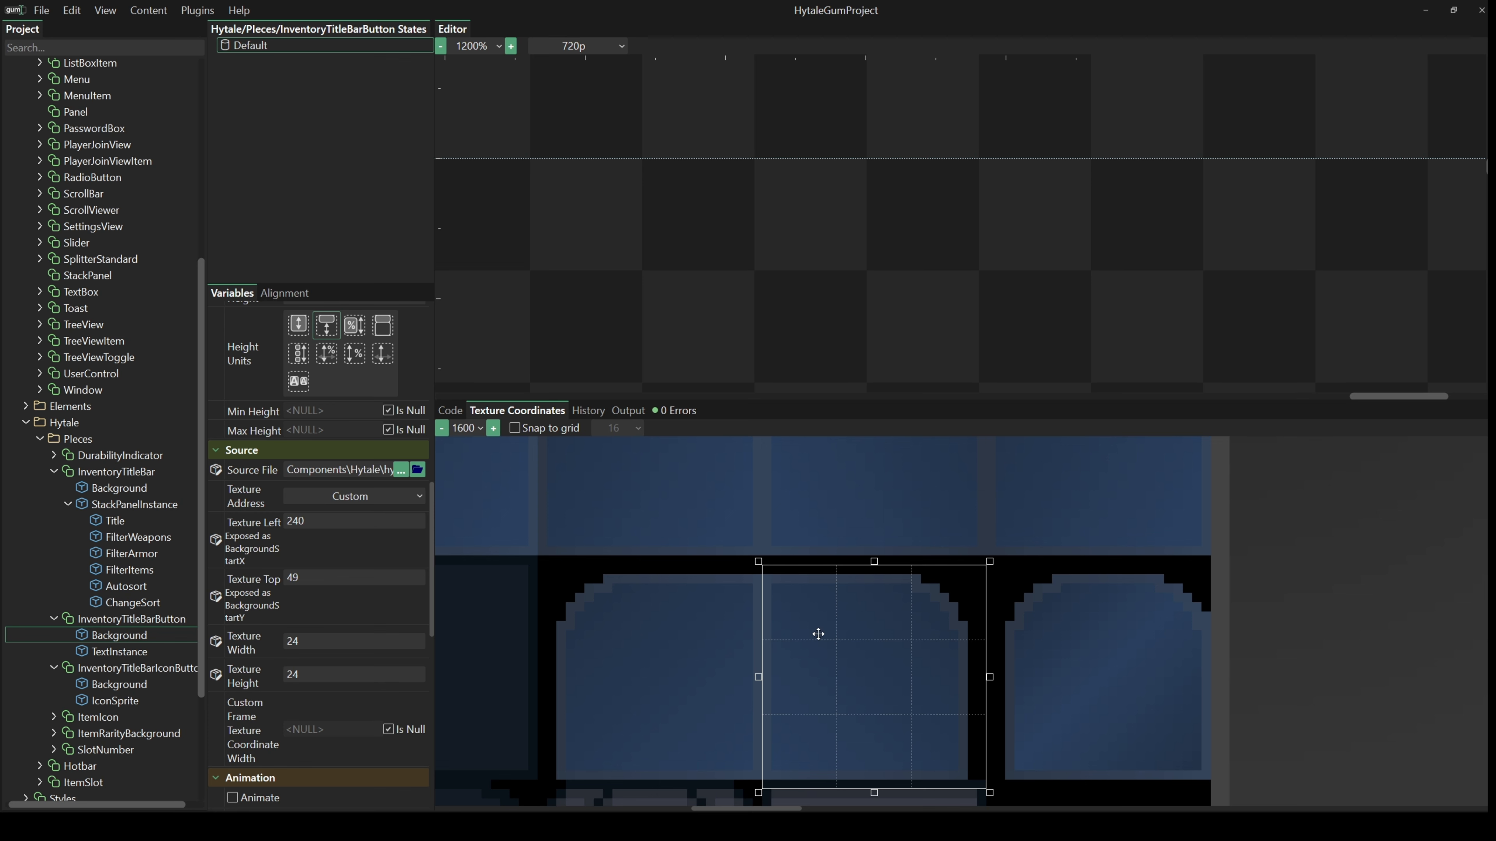
left_click_drag(818, 635, 818, 629)
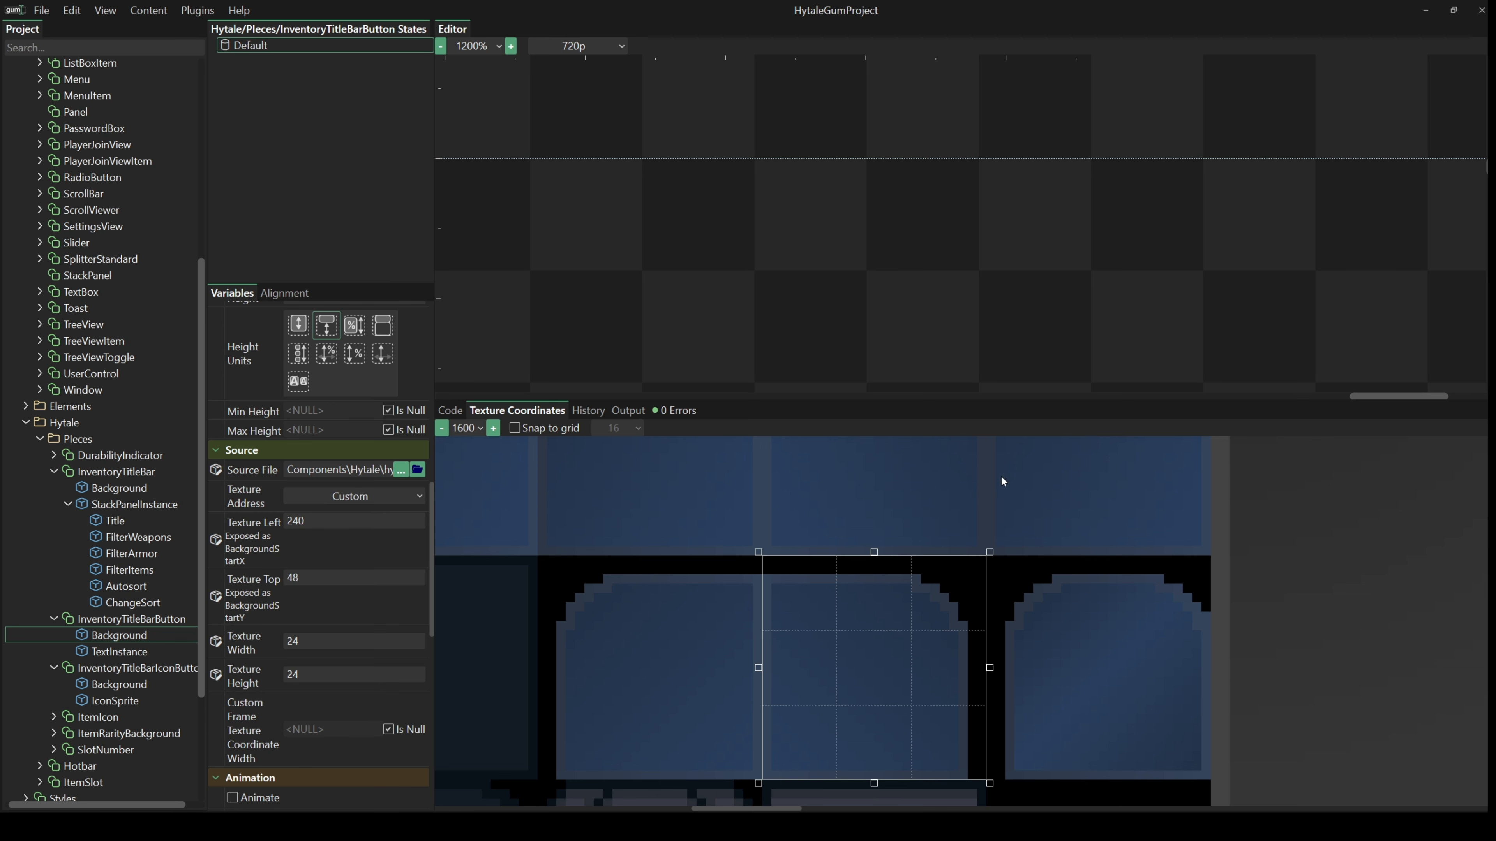
key("ctrl+z")
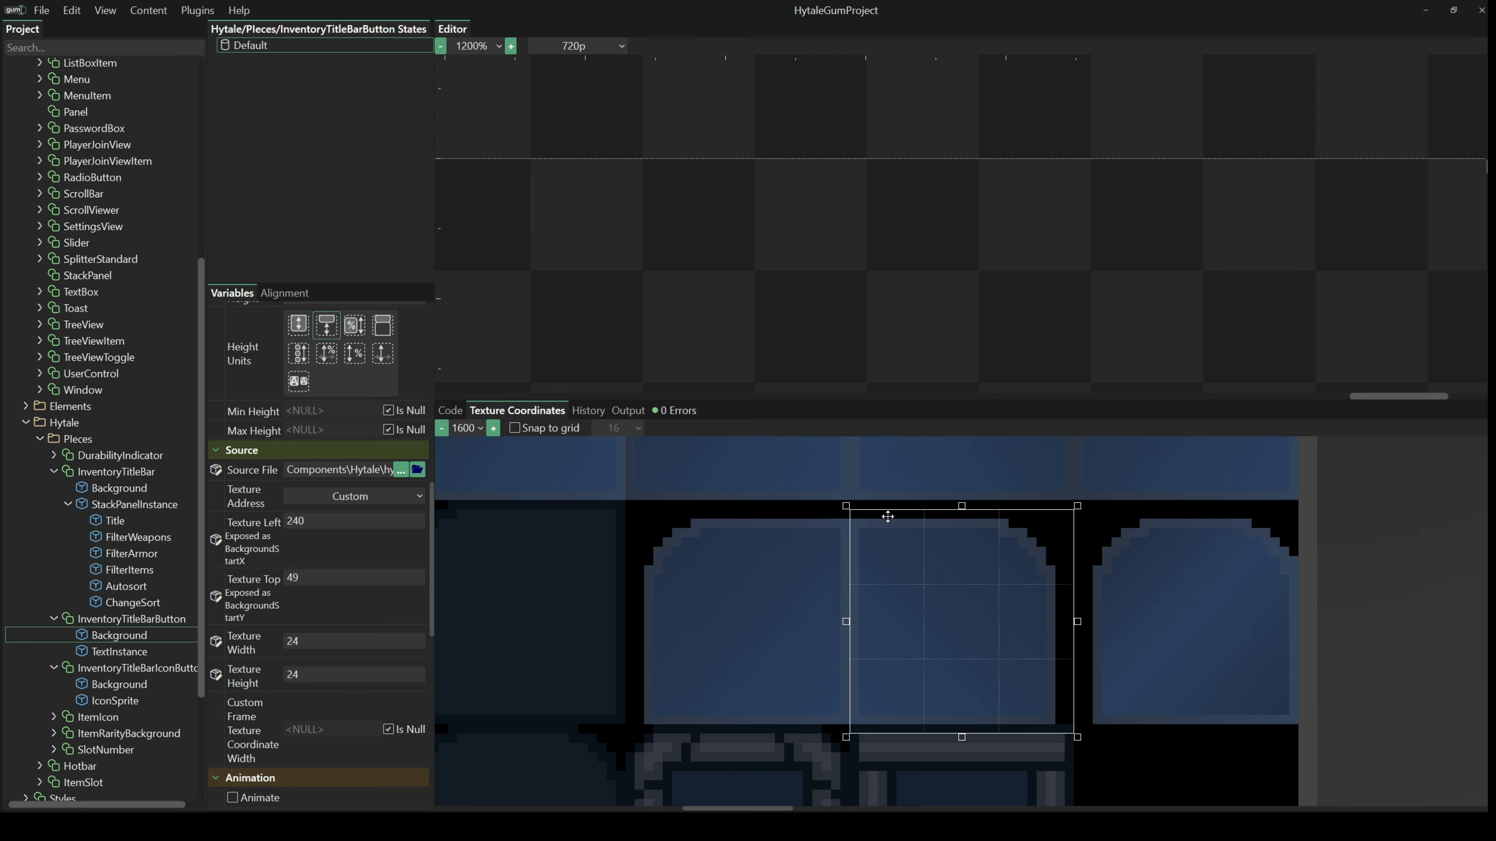
key("ctrl+z")
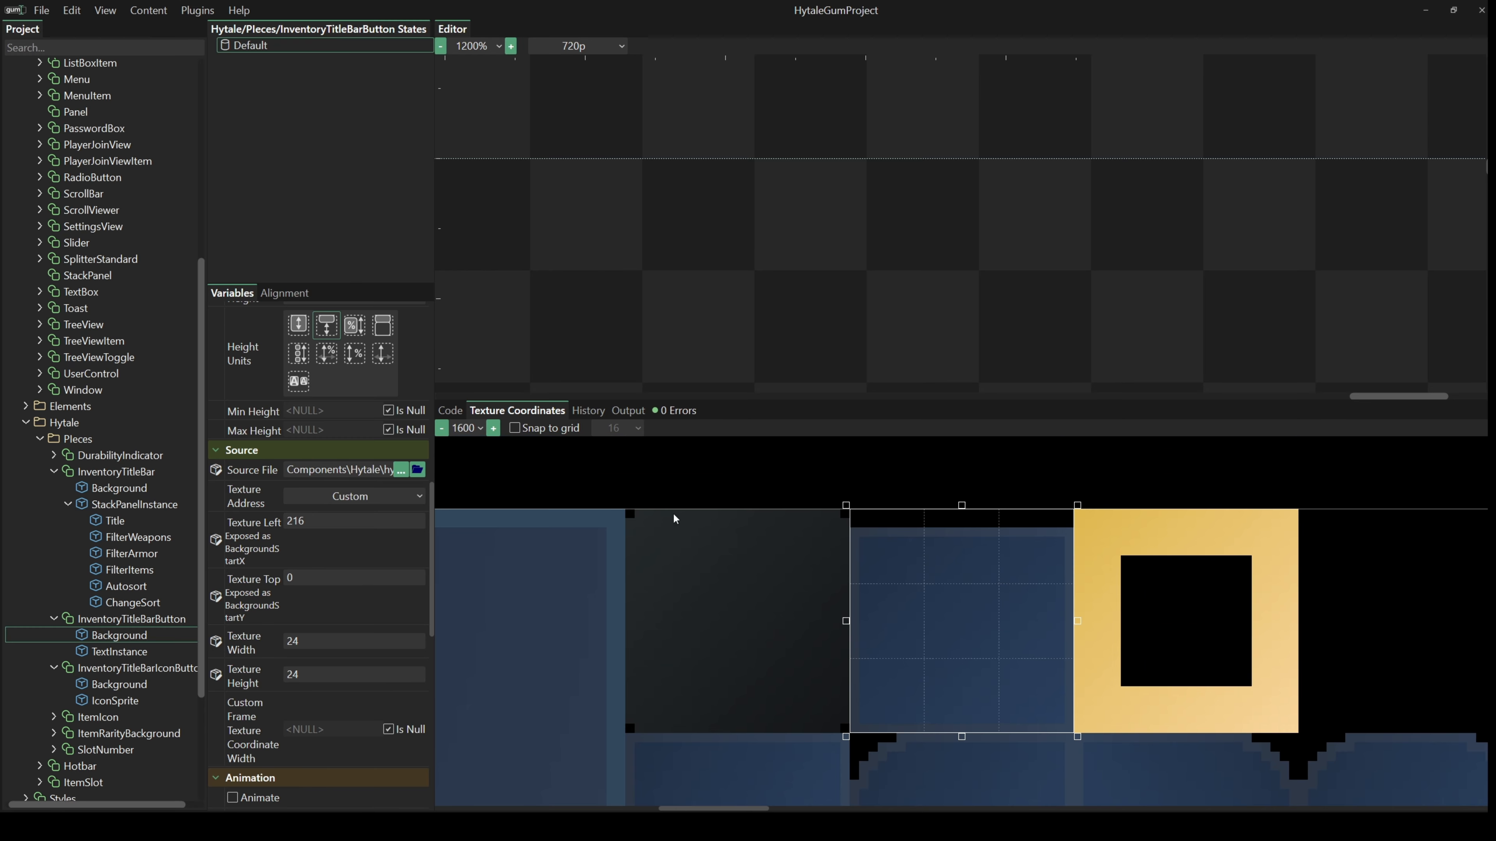
Set the ChangeSort button's Background Start X to 240 and Background Start Y to 48.
left_click(125, 604)
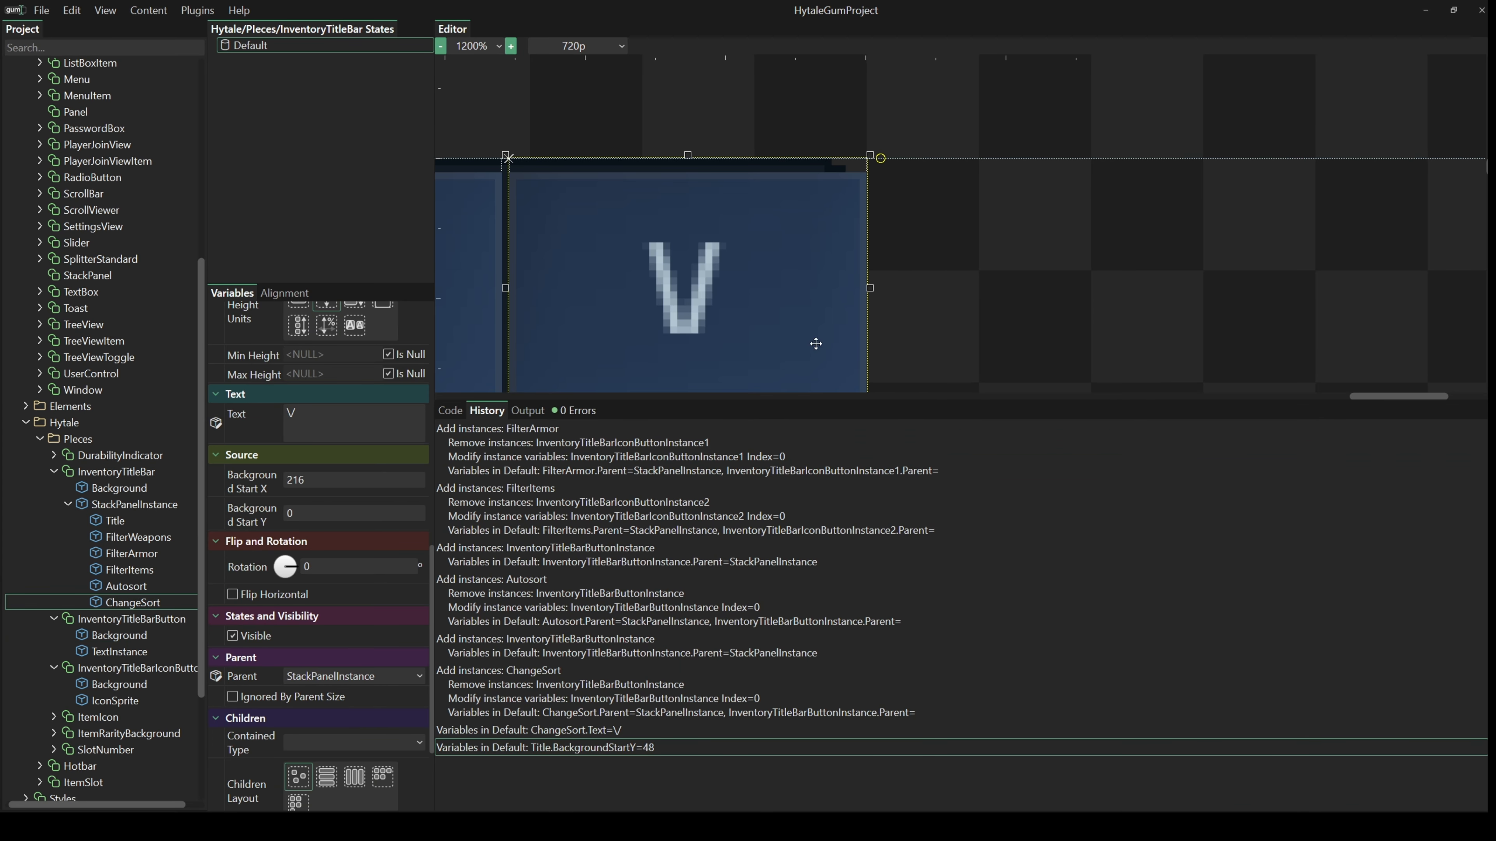
left_click(330, 479)
type("24")
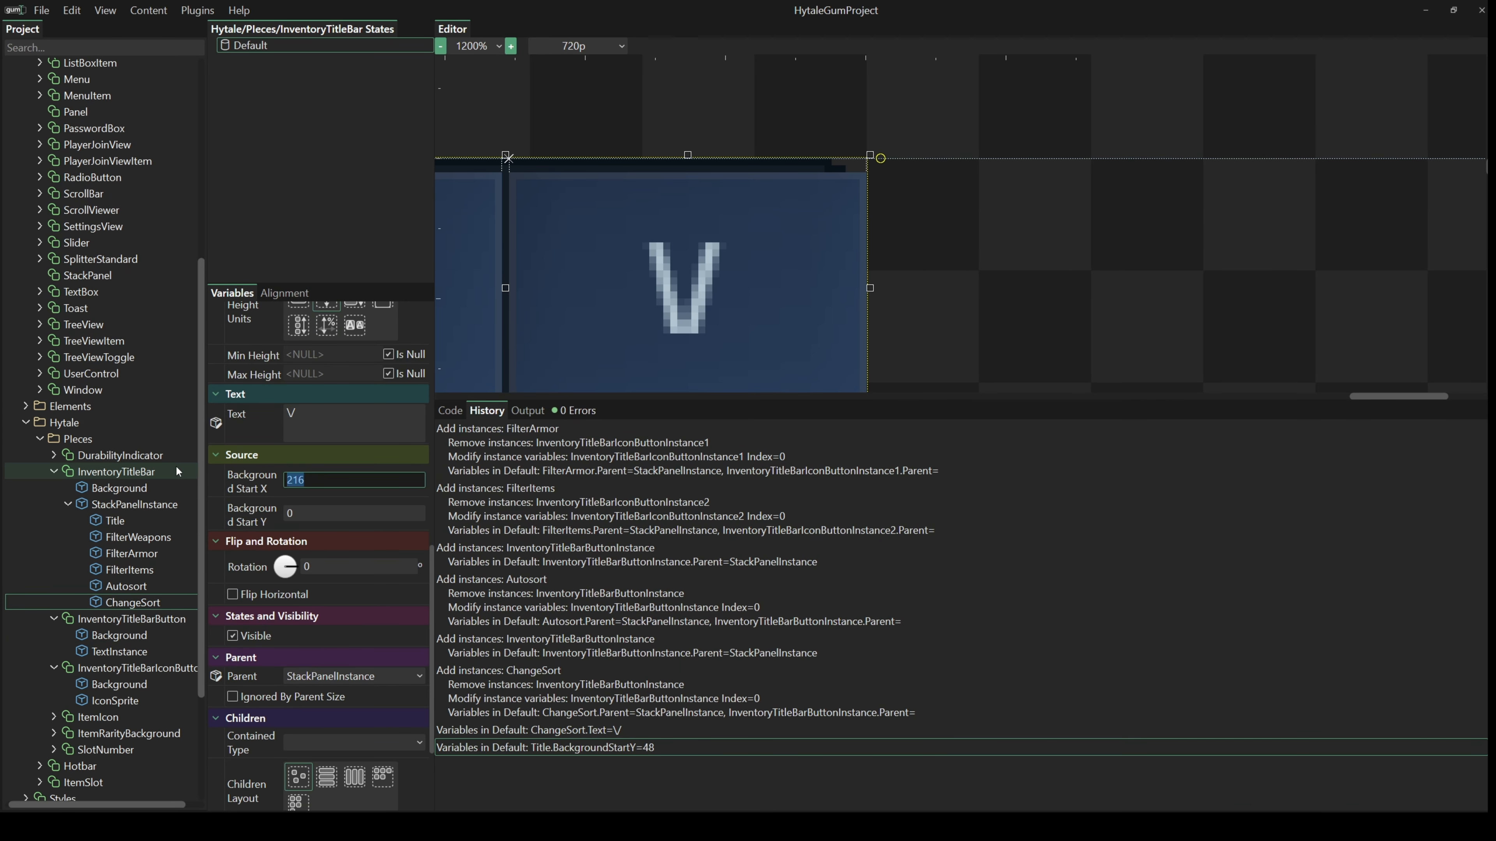
type("0")
key("Tab")
type("48")
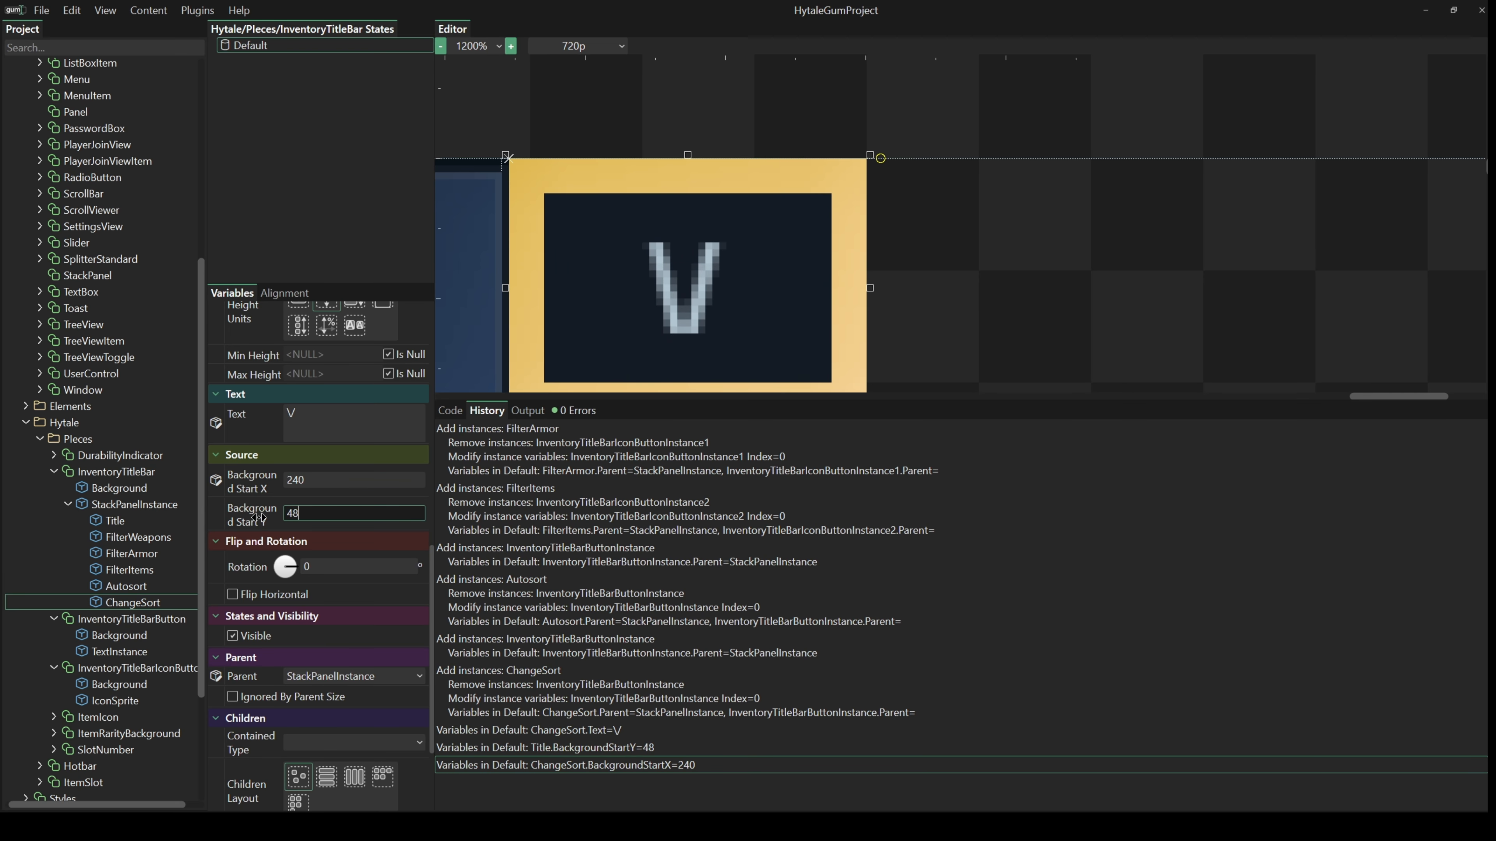
key("shift+Tab")
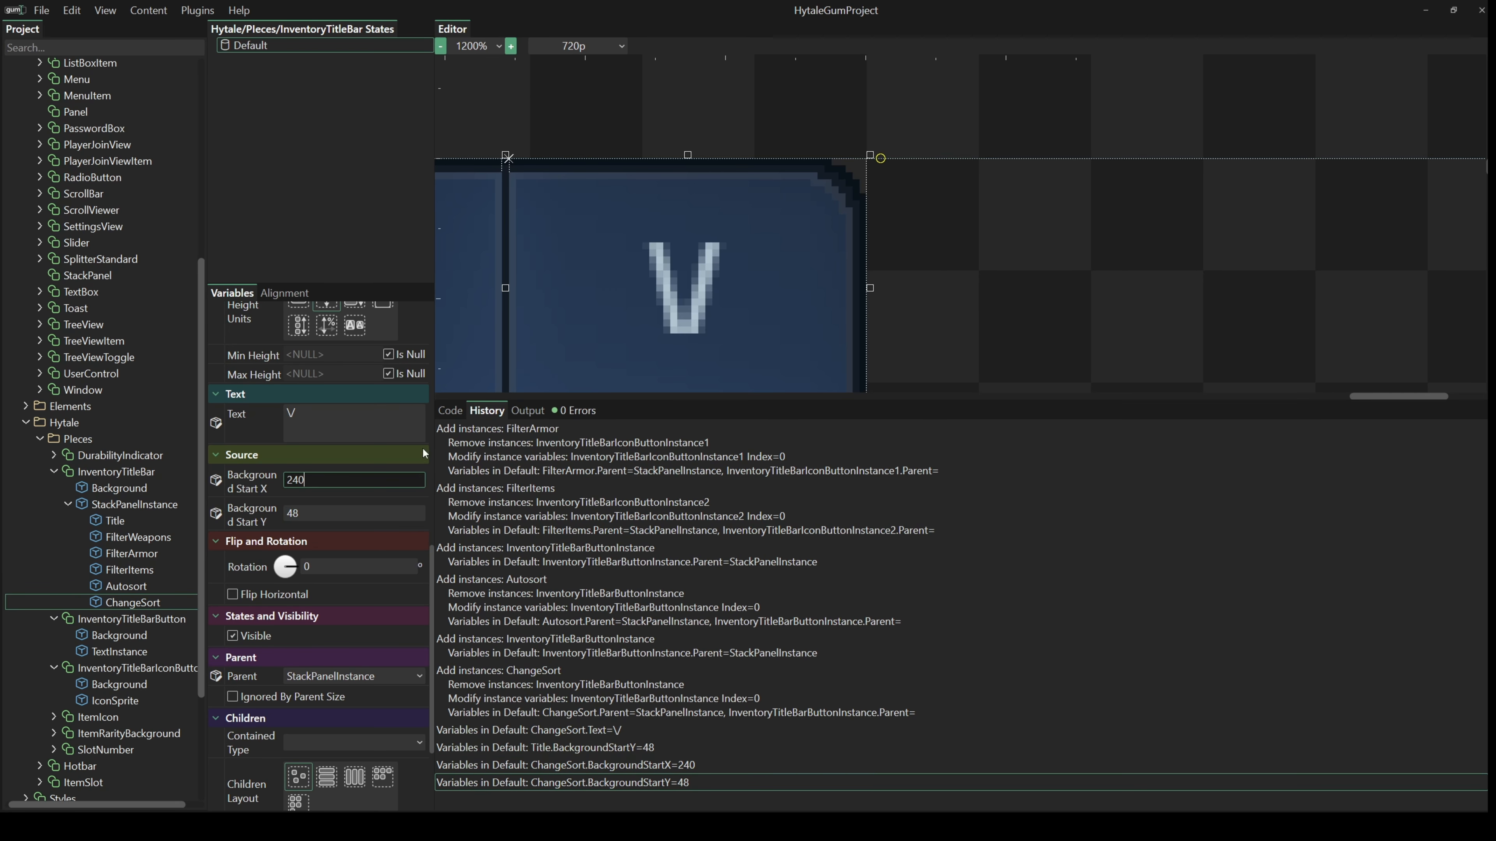
Give the FilterArmor button the helmet icon by setting its Start X to 32 and Start Y to 800.
left_click_drag(922, 401, 924, 428)
left_click_drag(924, 427, 926, 661)
scroll(1213, 488, "down", 12)
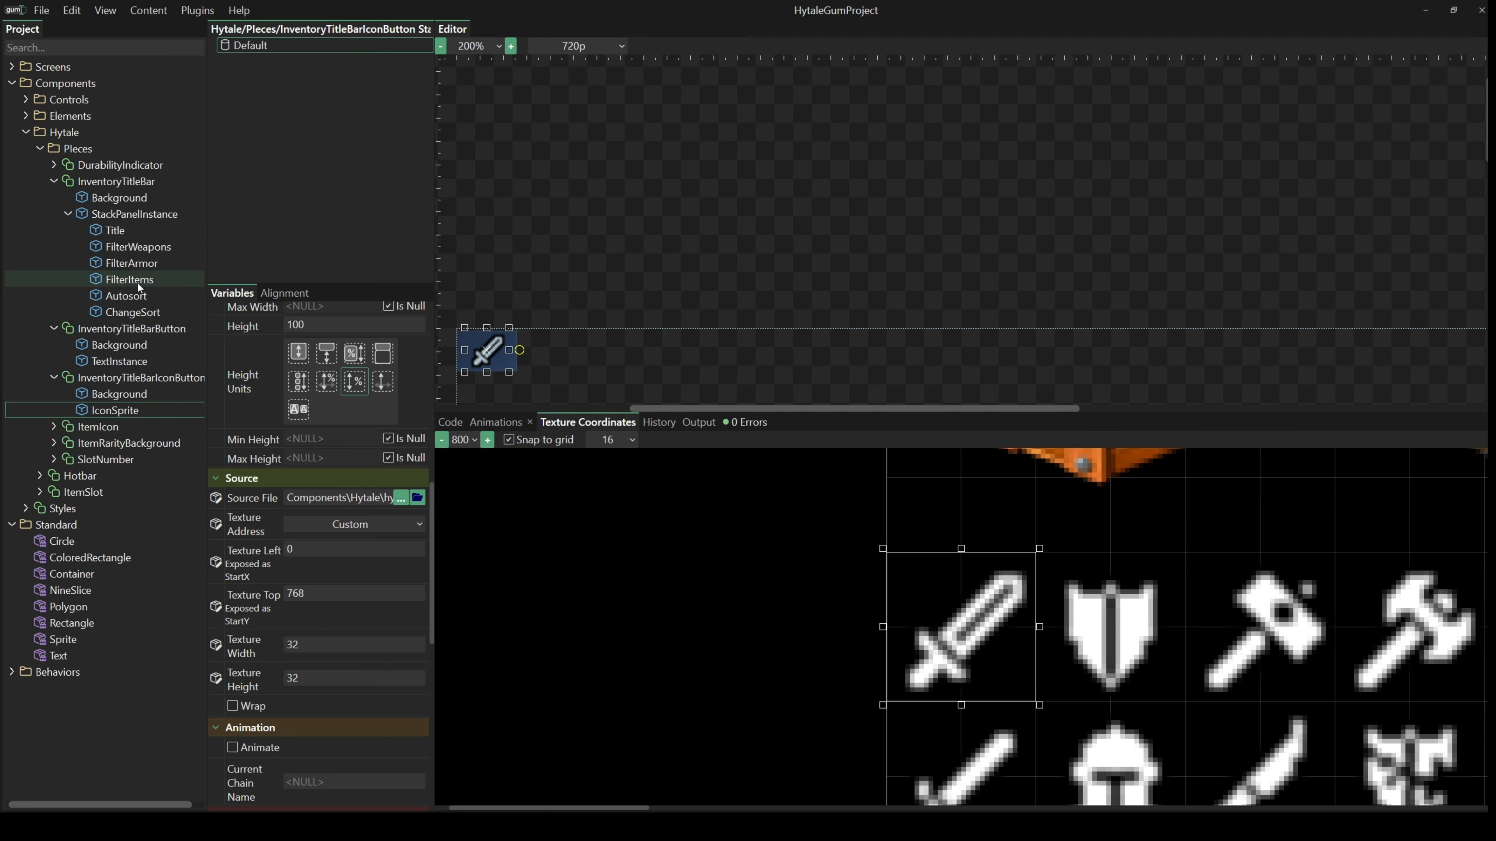
left_click(132, 265)
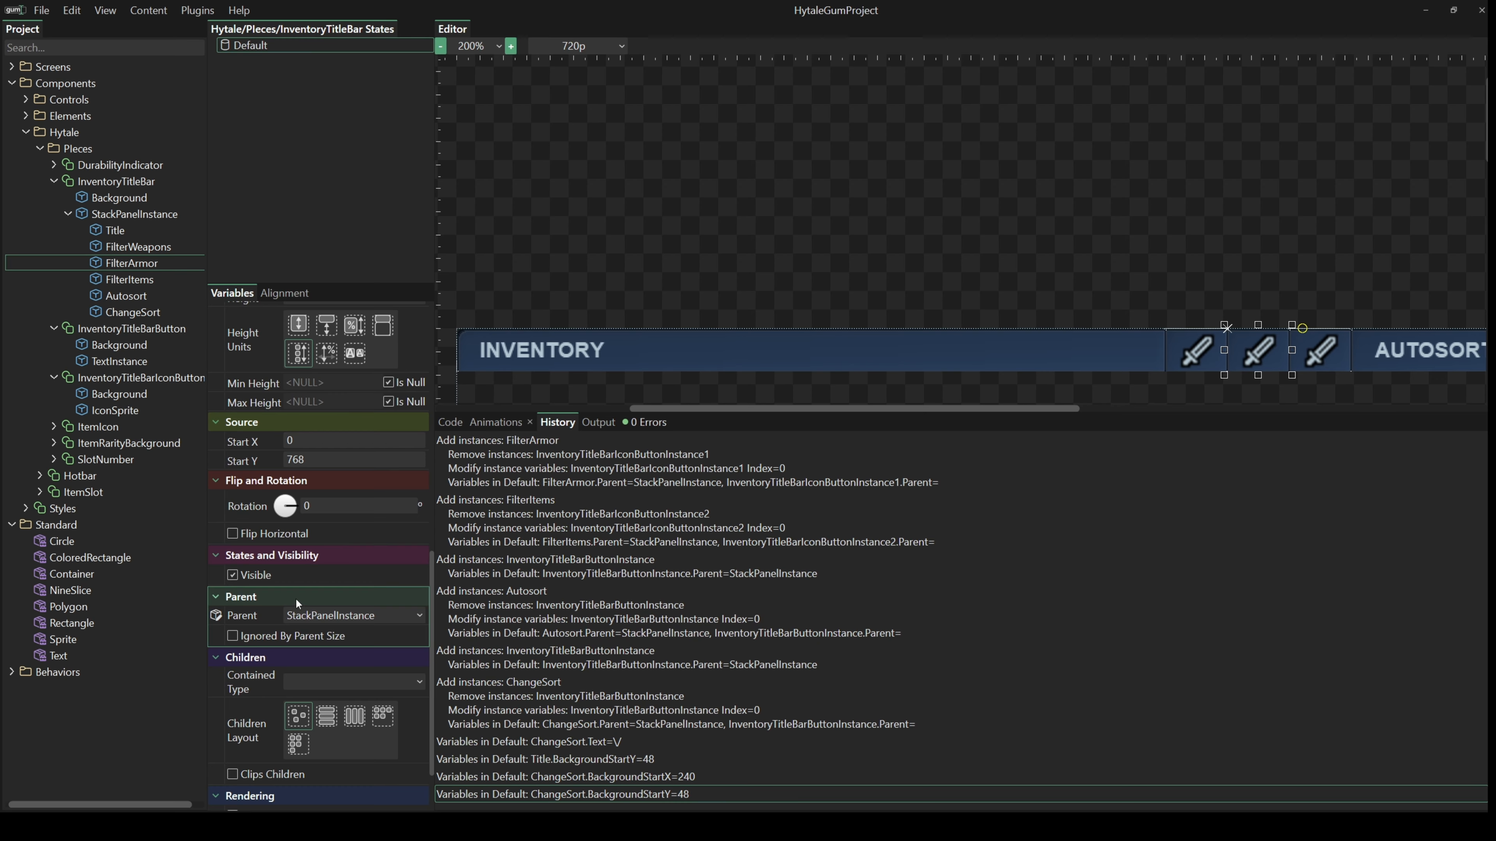
left_click(326, 441)
type("32")
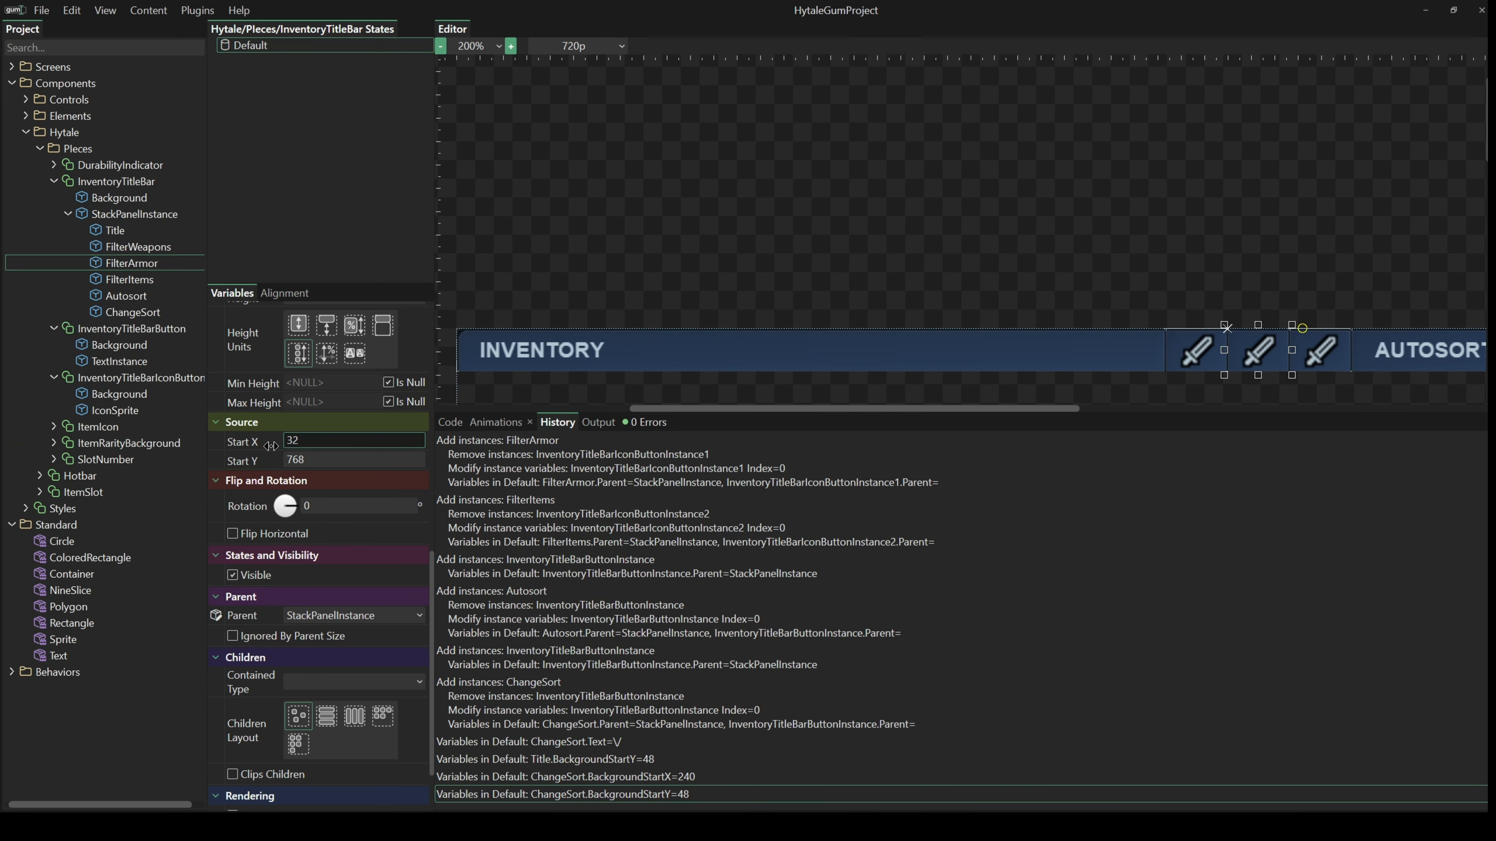
key("Tab")
type("80")
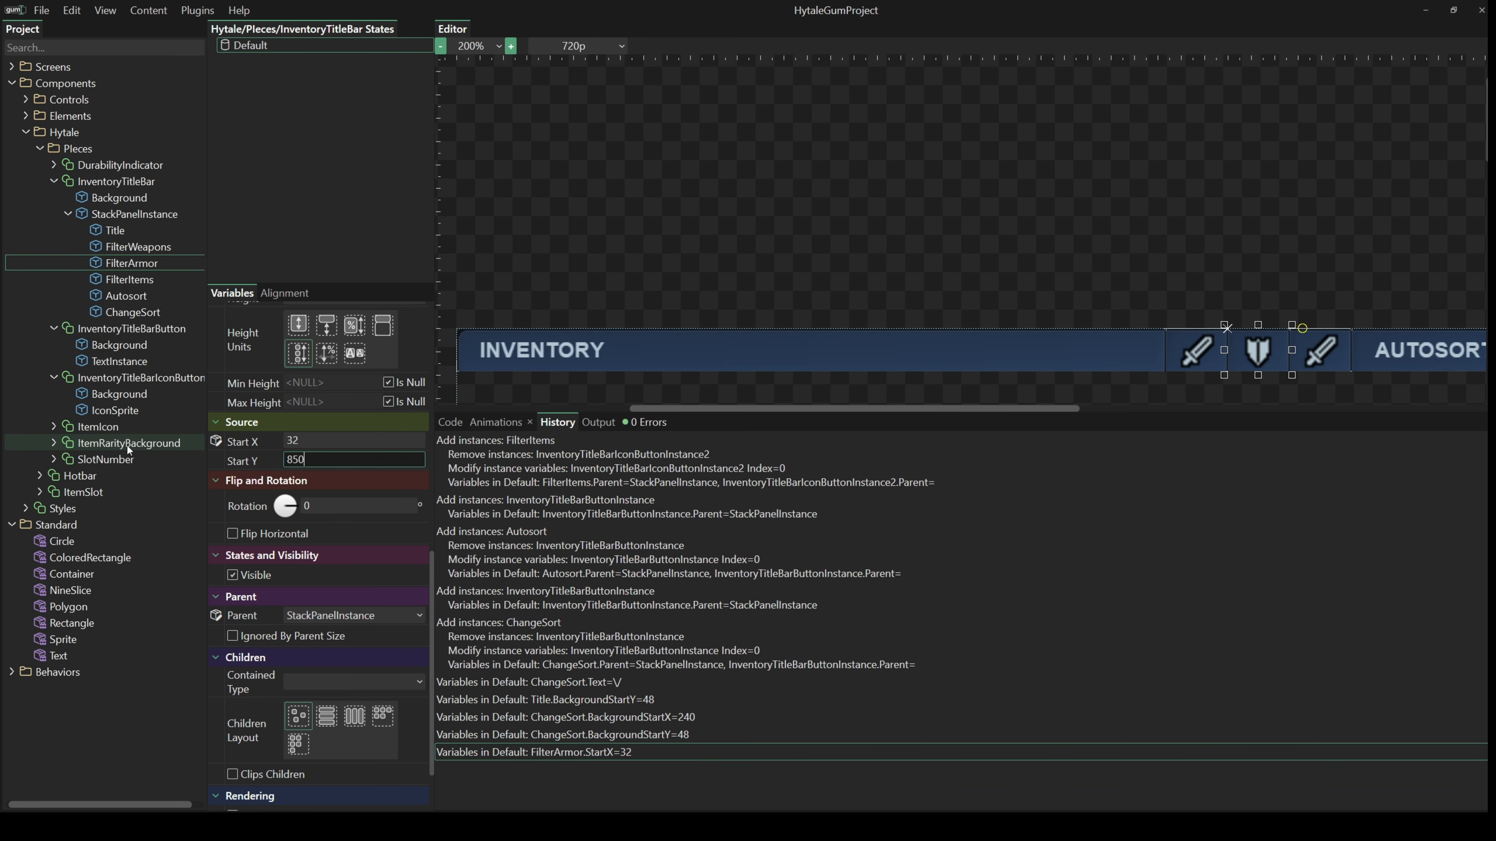
type("0")
left_click(295, 442)
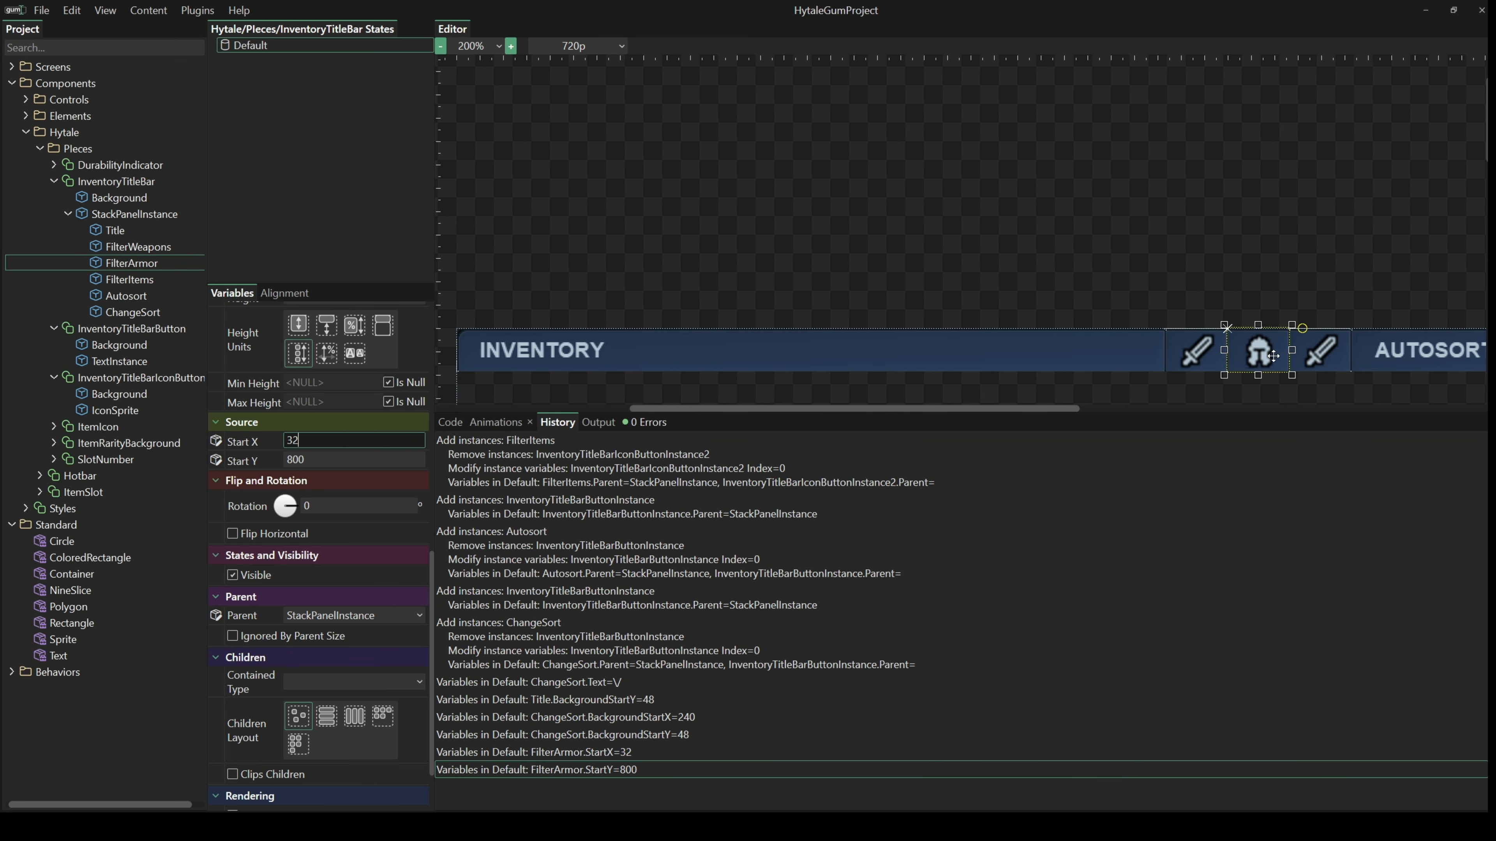
Locate the spiral icon by moving IconSprite's texture region onto it in the icon sheet, and undo the move.
left_click(129, 409)
left_click(570, 422)
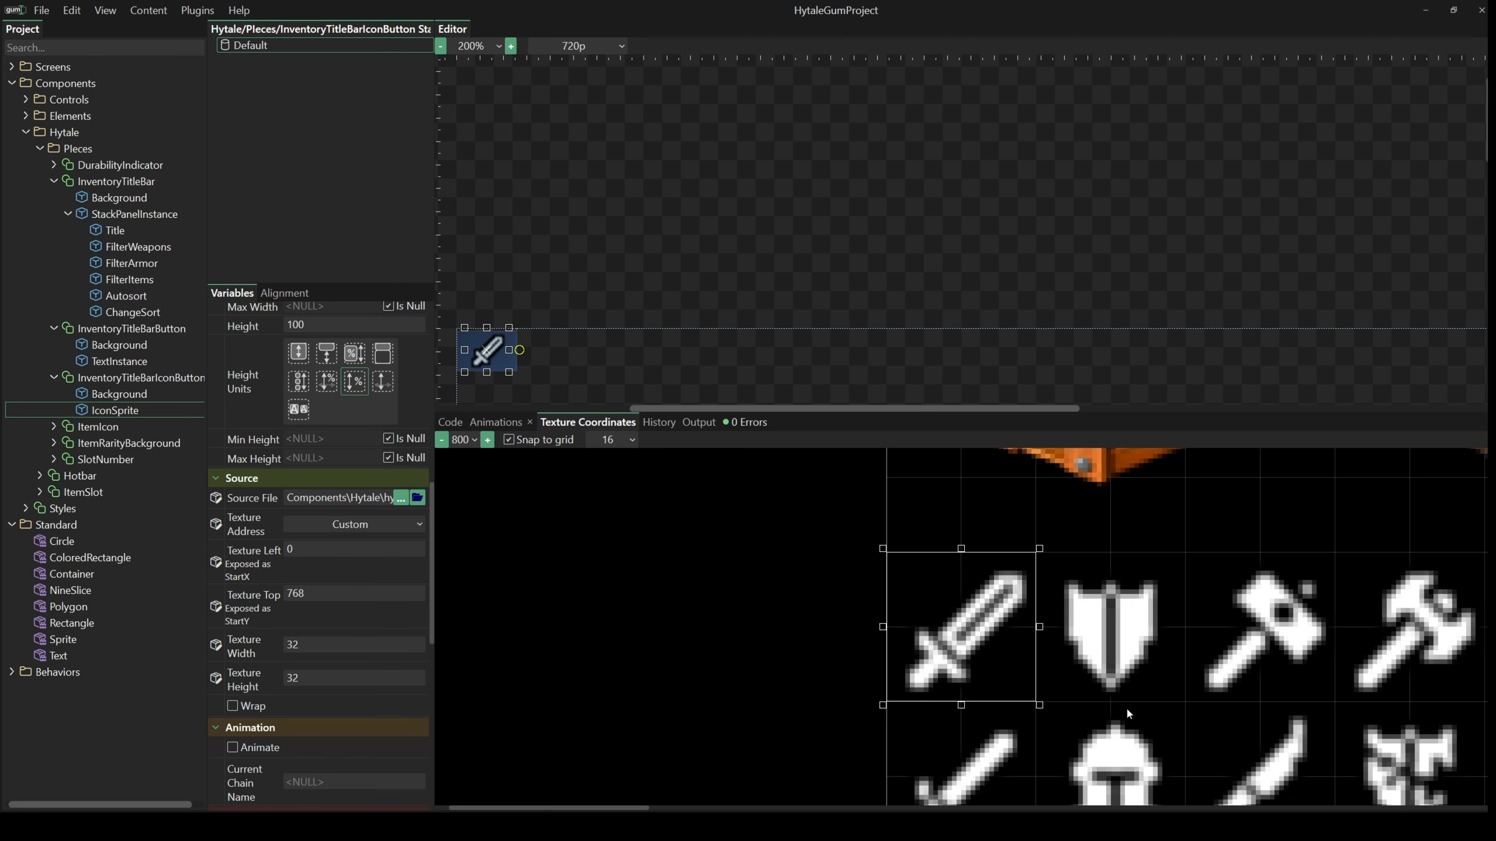
left_click_drag(1230, 686, 984, 571)
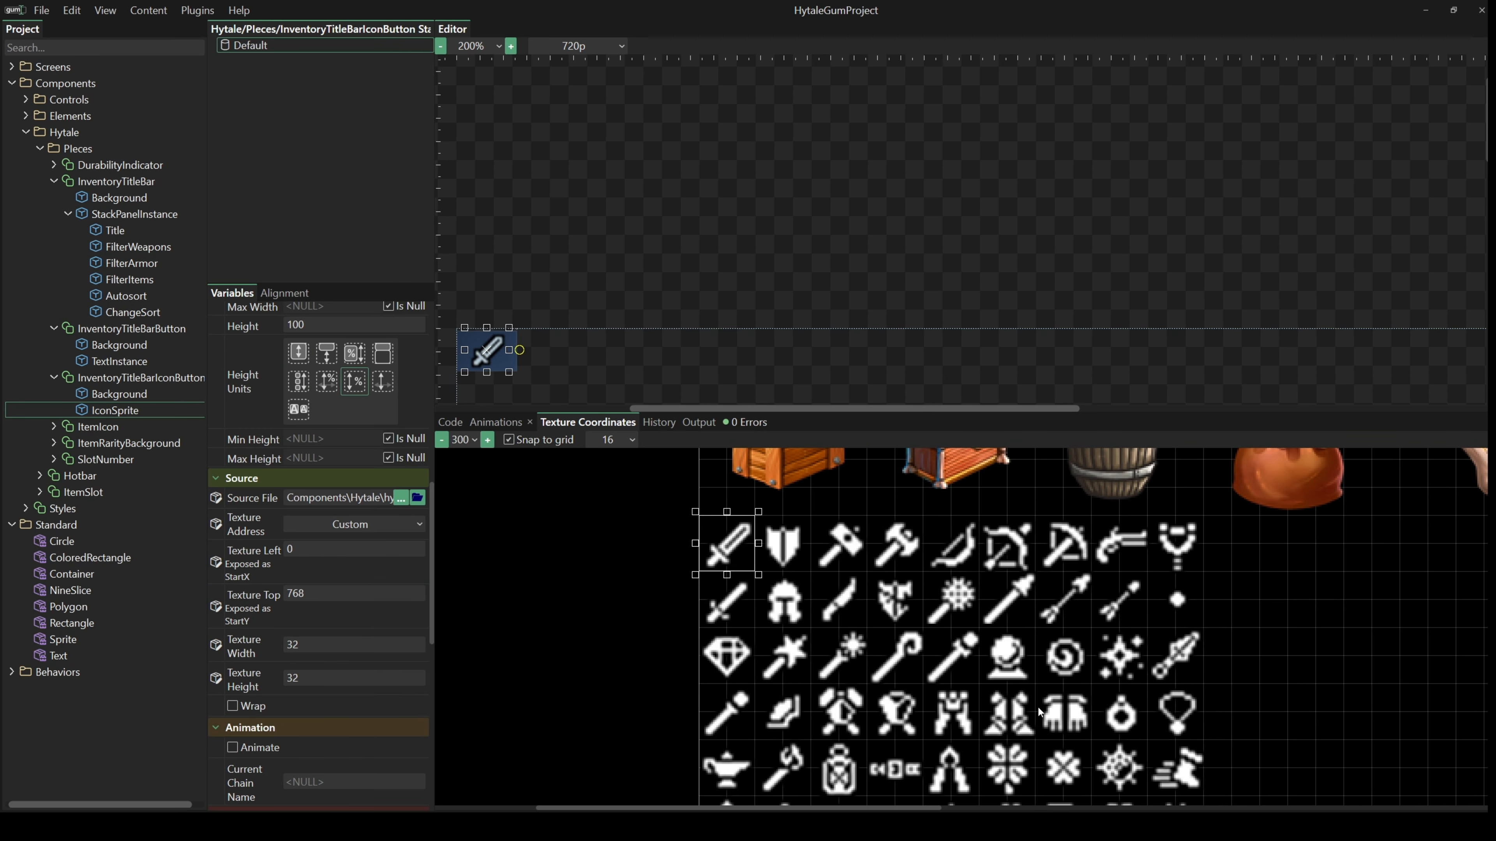
left_click_drag(1038, 712, 1049, 650)
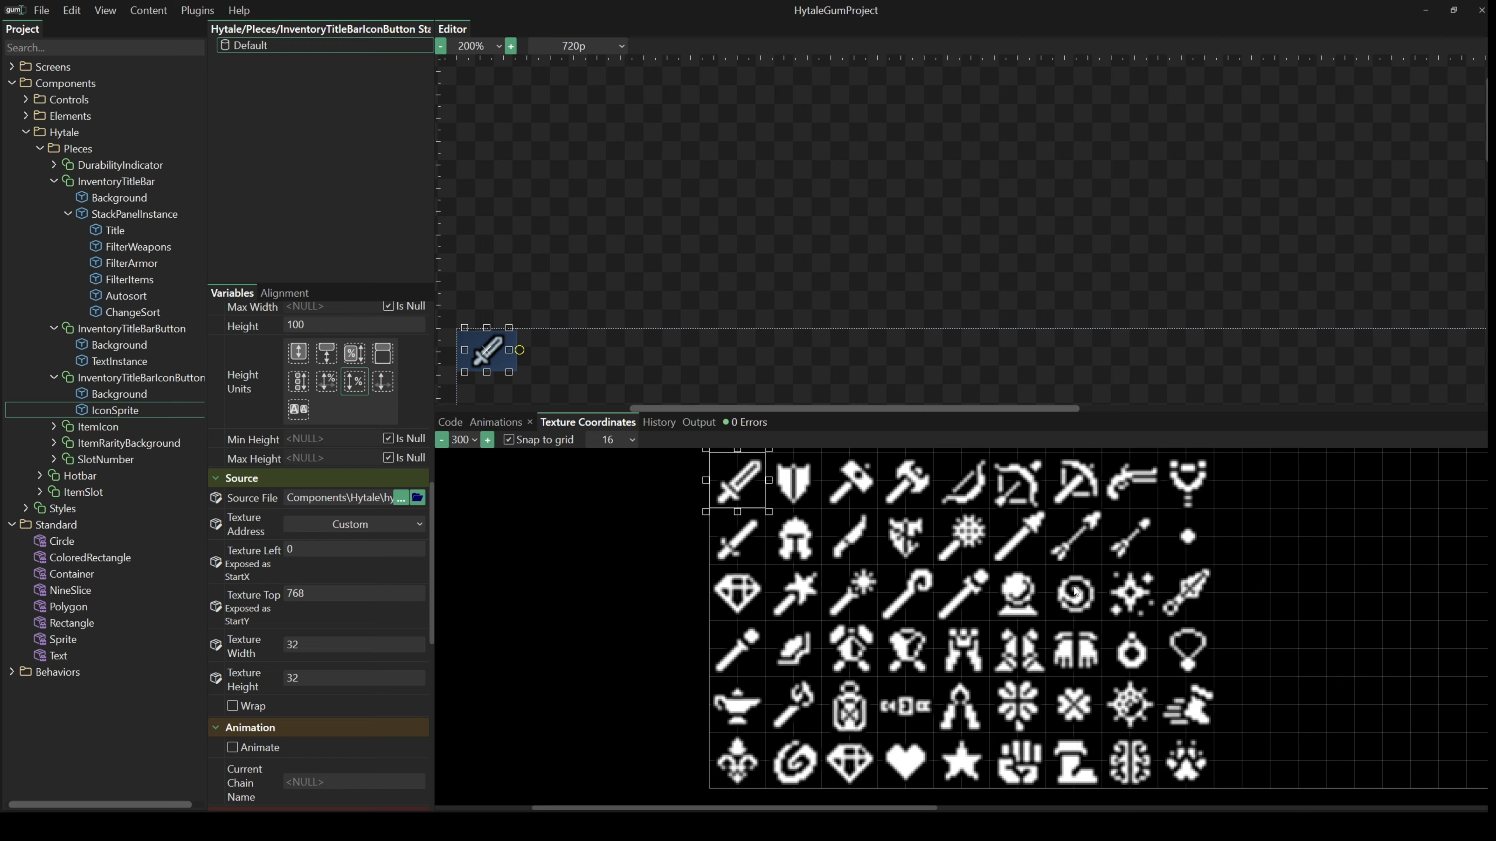
left_click_drag(744, 492, 1081, 604)
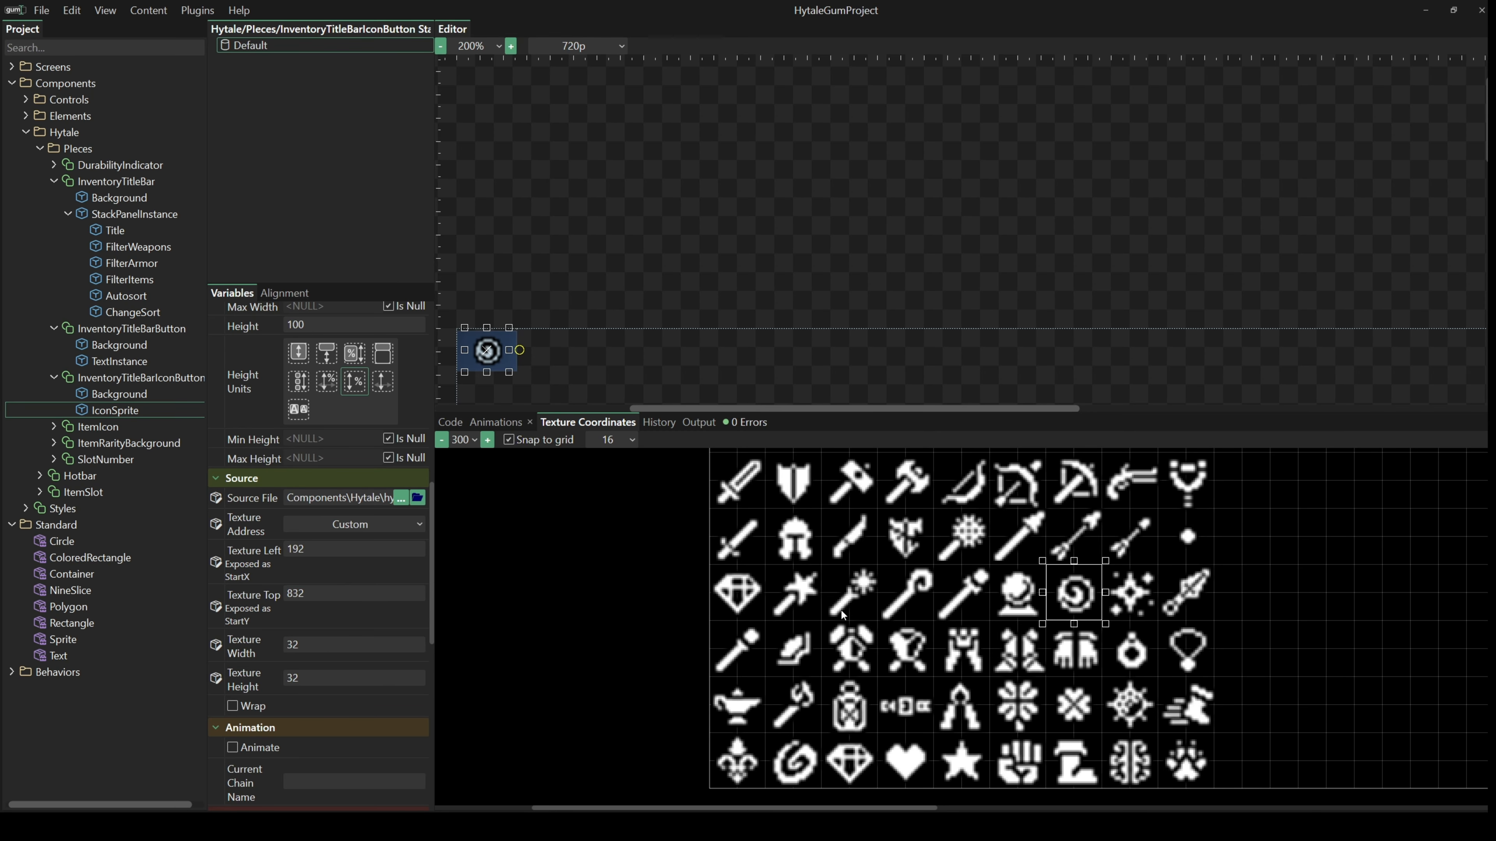
key("ctrl+z")
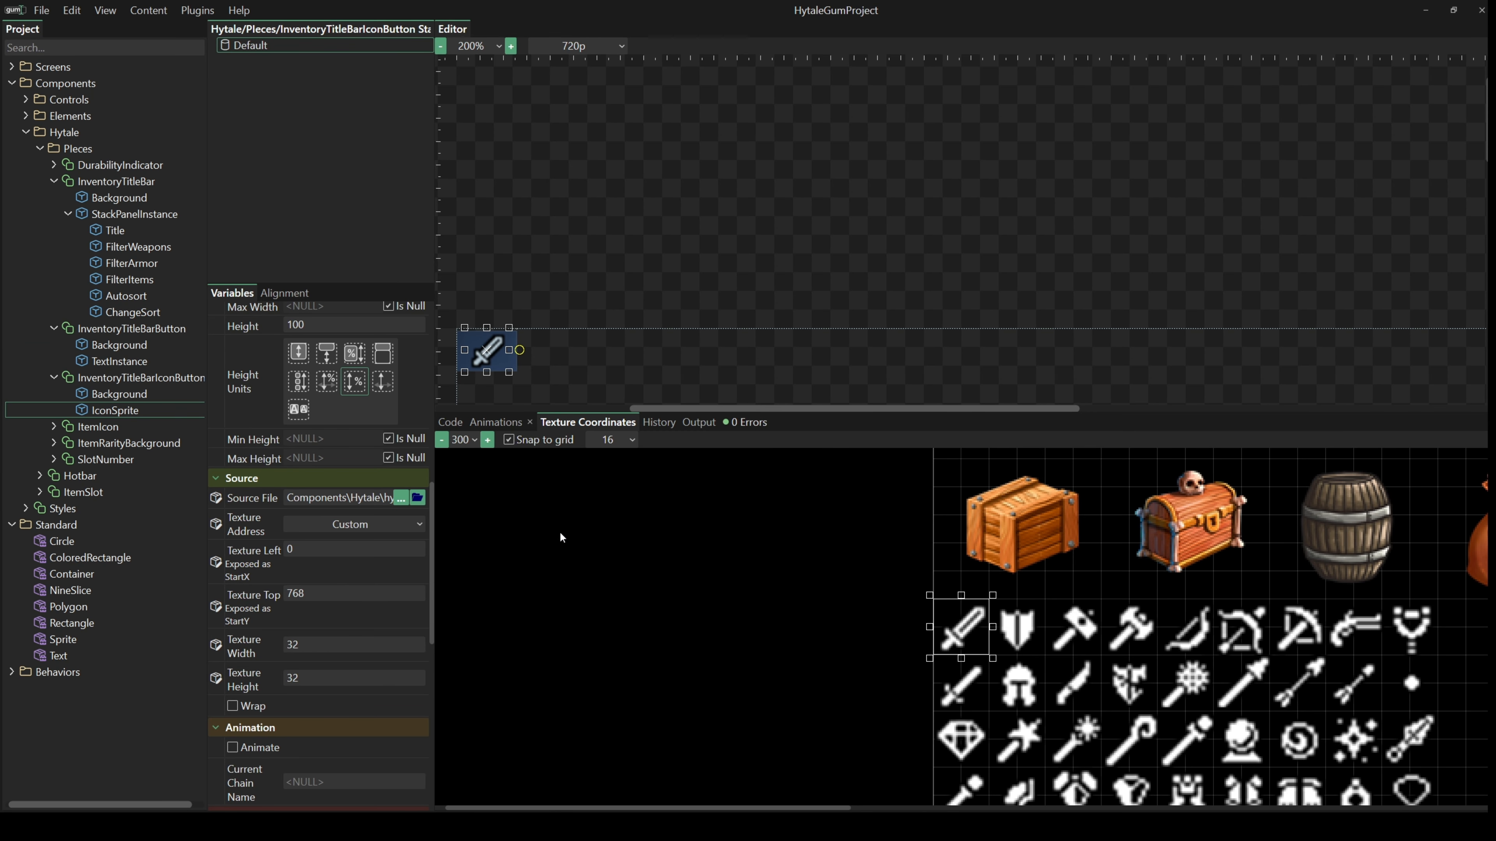
Give the FilterItems button the spiral icon with Start X 192 and Start Y 832, and view the whole title bar.
left_click(130, 279)
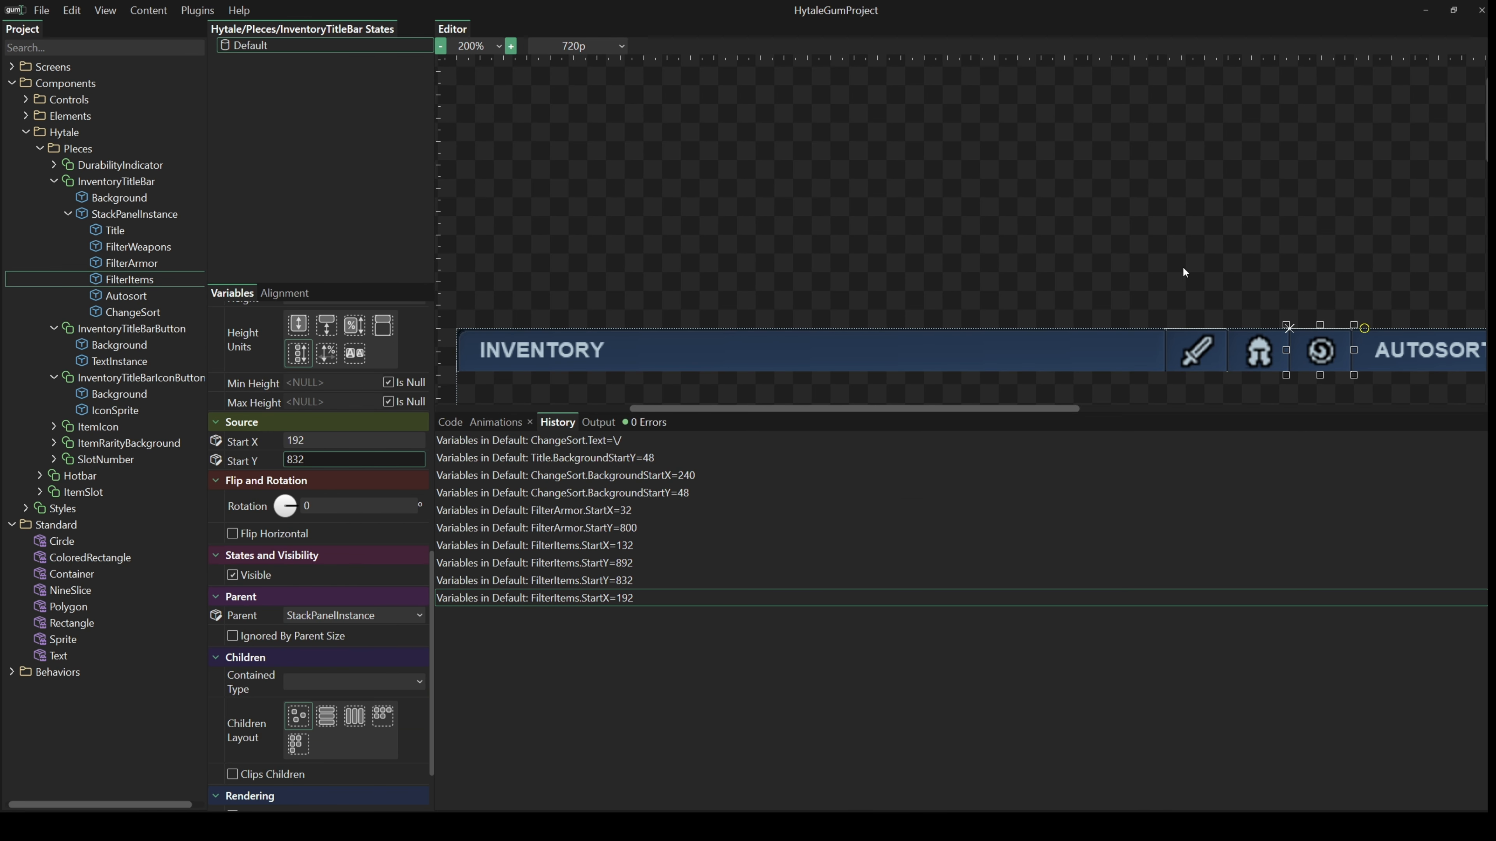
left_click(1107, 244)
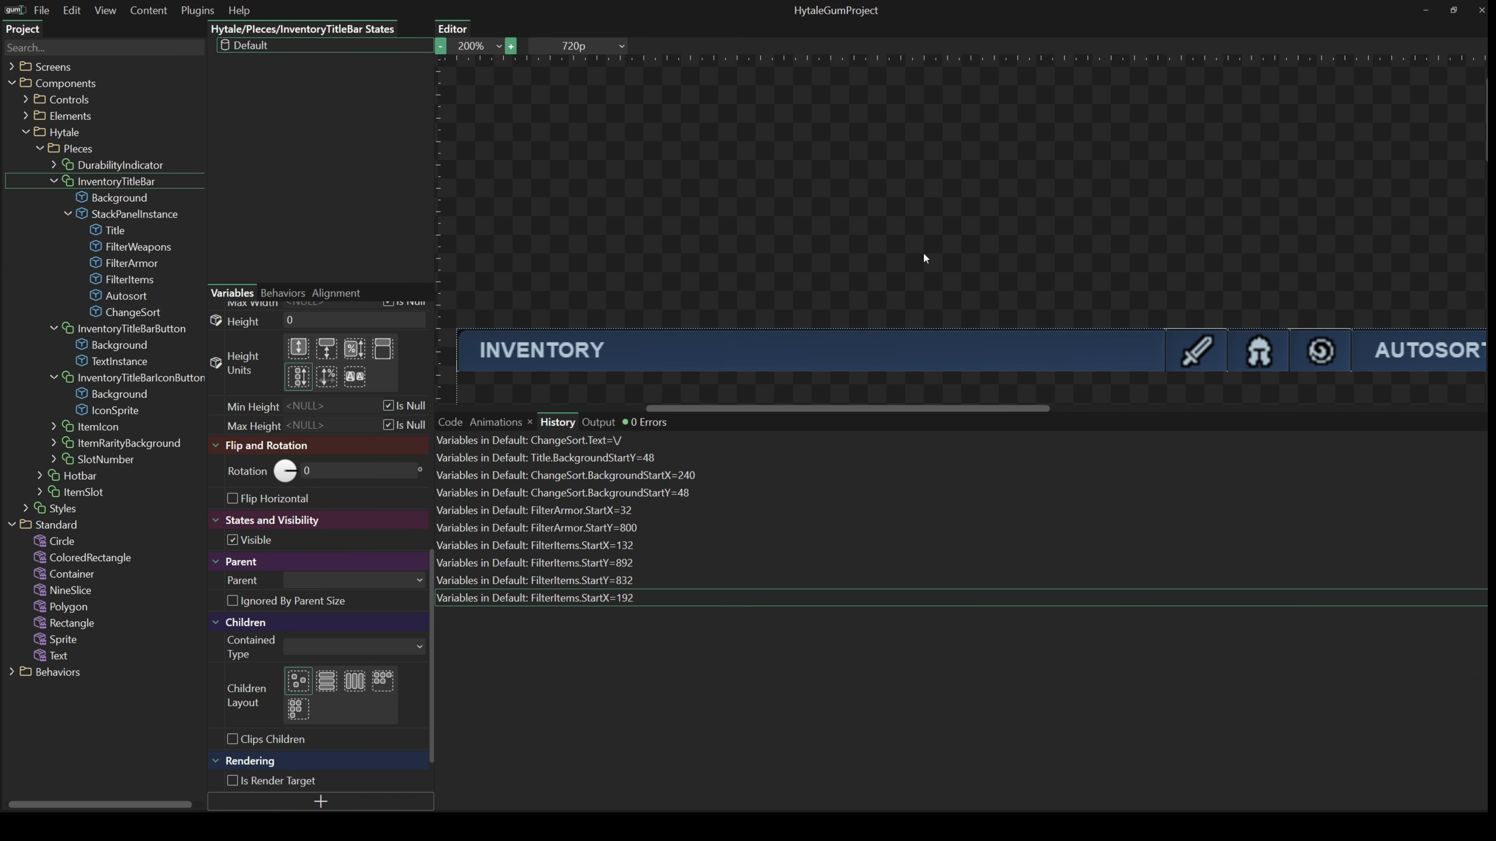
scroll(924, 255, "down", 3)
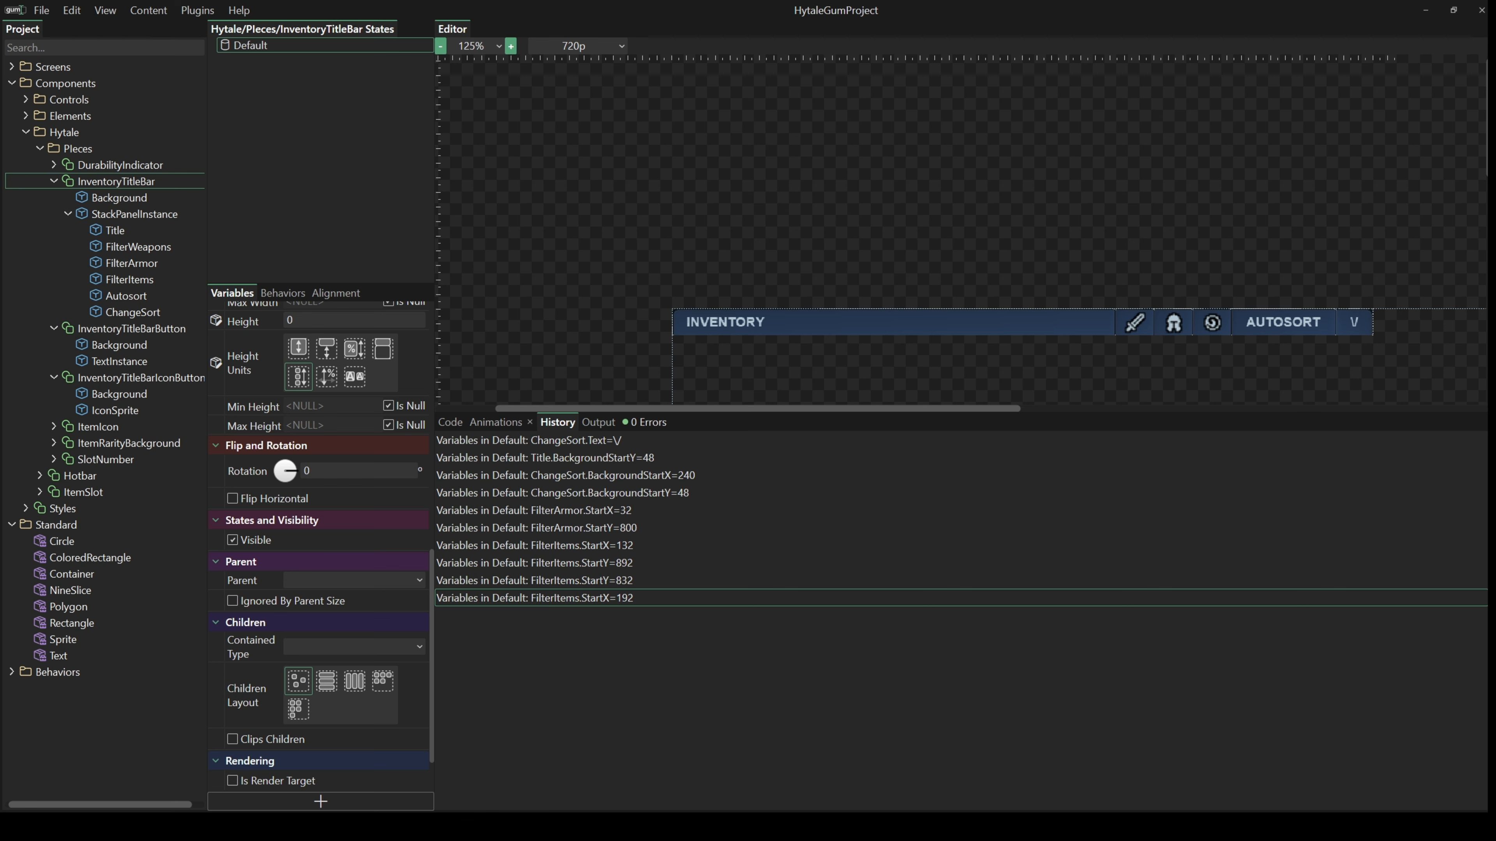
Consult the InventoryUI instructions in VS Code, and add a component named InventoryPanel to Gum's Hytale folder.
key("alt+Tab")
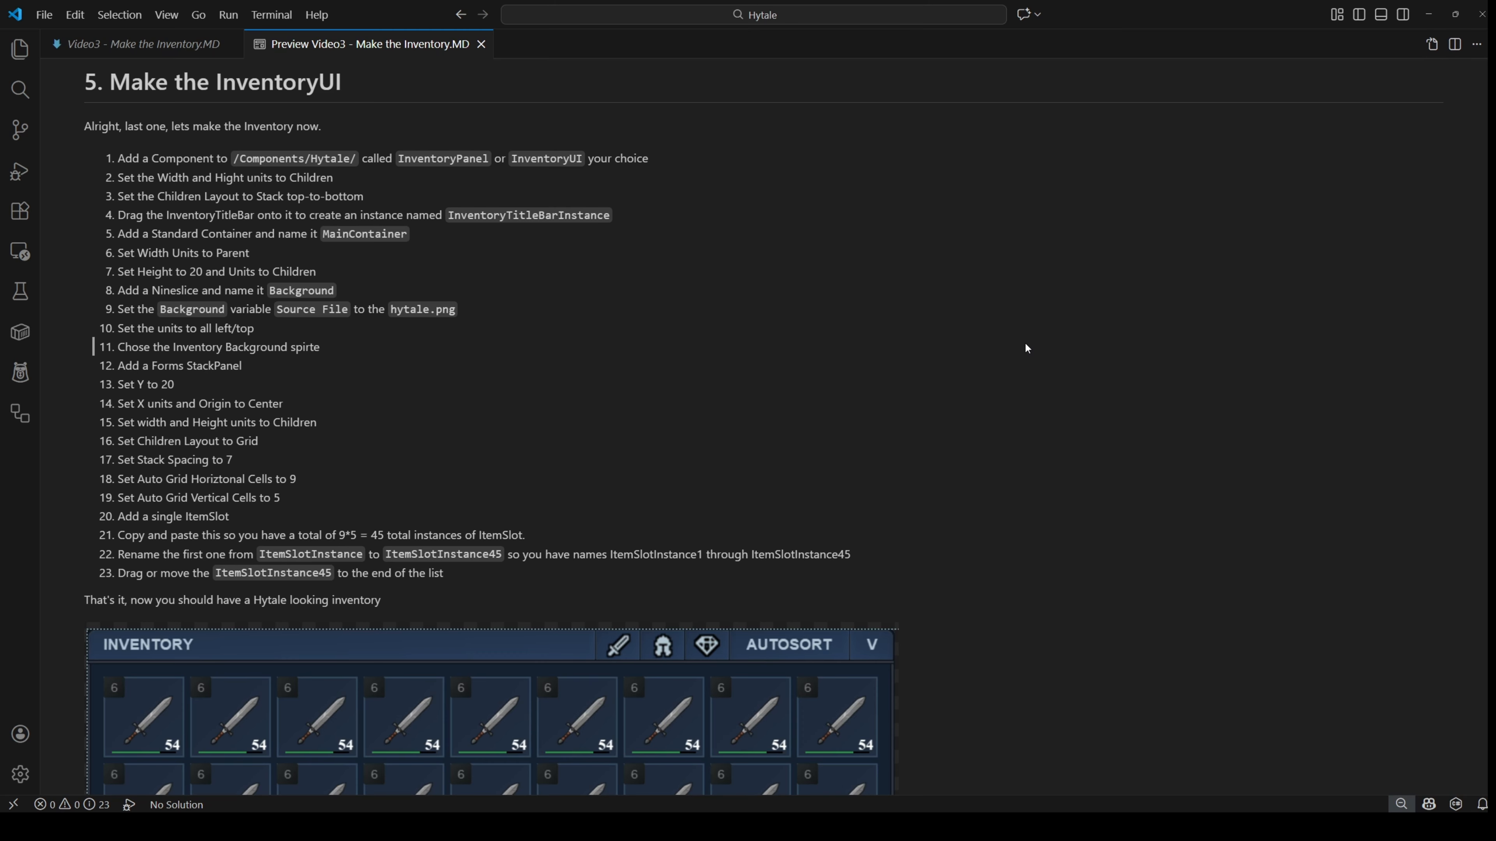
key("alt+Tab")
right_click(63, 133)
left_click(74, 151)
type("InventoryPanel")
key("Return")
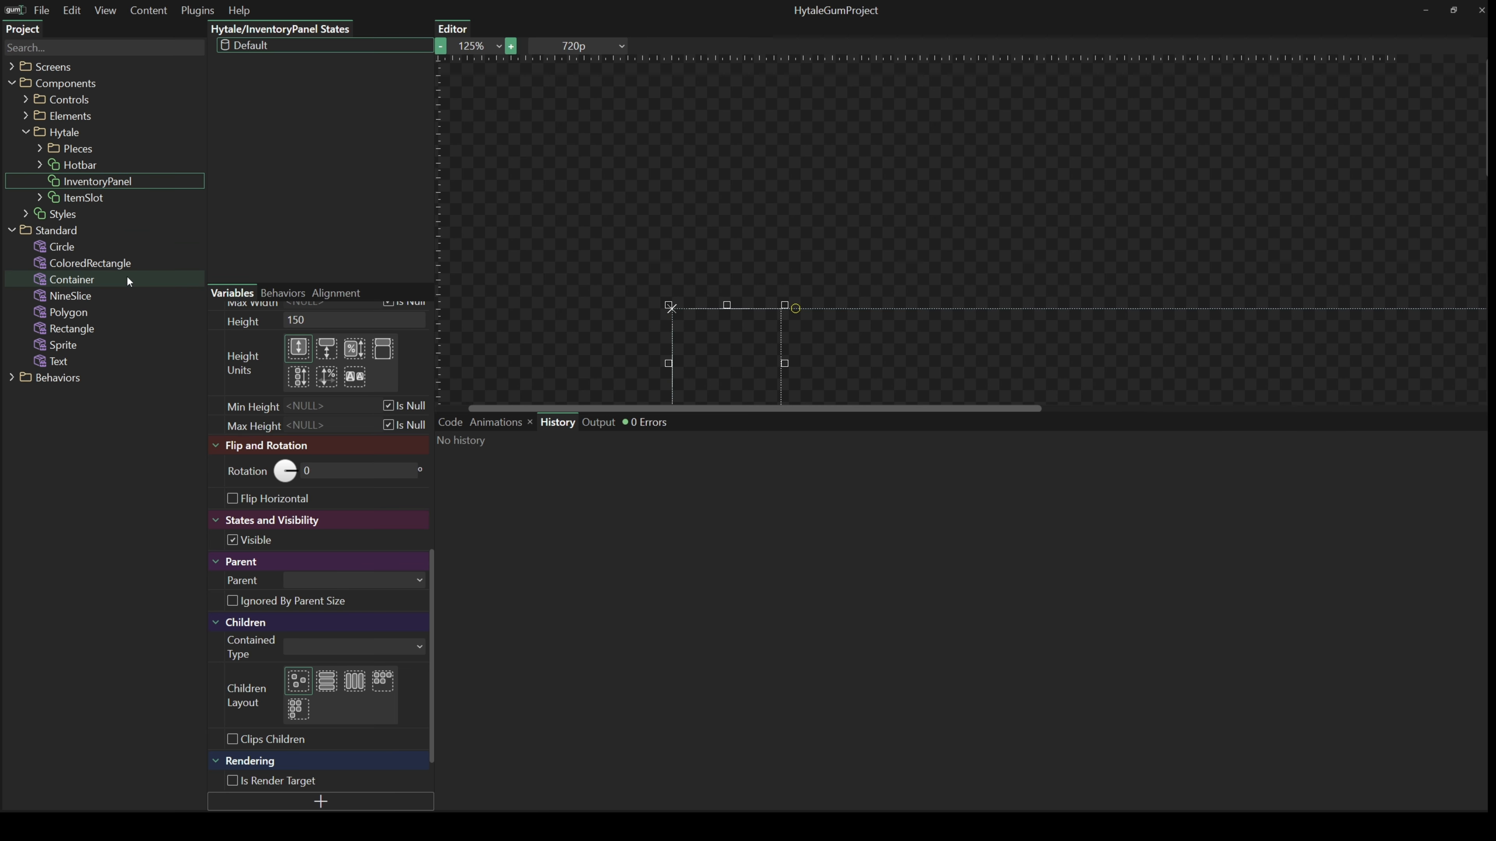
Make InventoryPanel's width and height units relative to children, with both Width and Height set to 0.
scroll(354, 572, "up", 5)
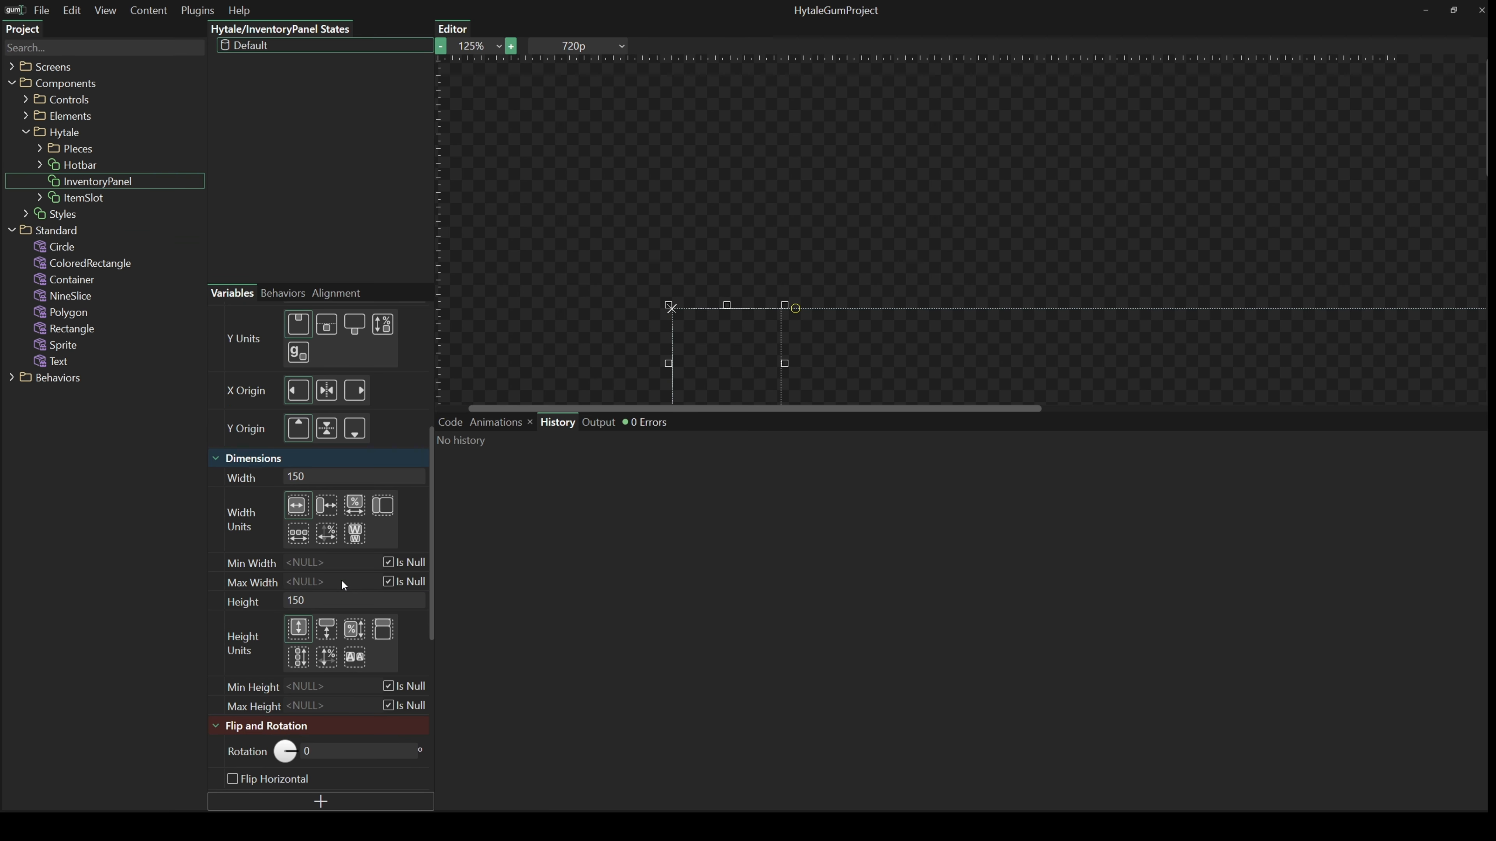
left_click(298, 534)
left_click(298, 657)
double_click(311, 602)
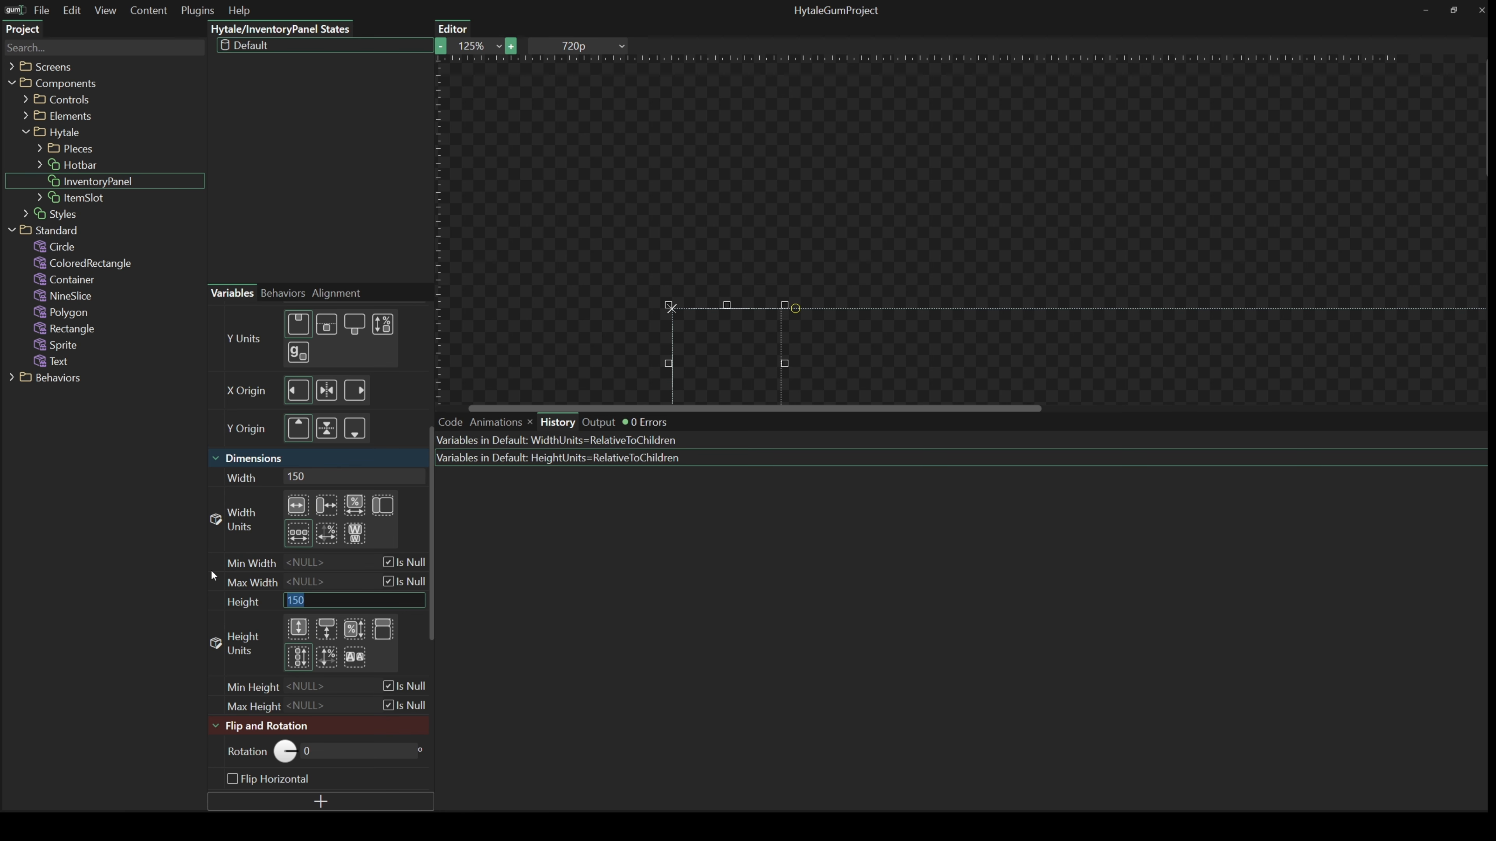
type("0")
double_click(300, 477)
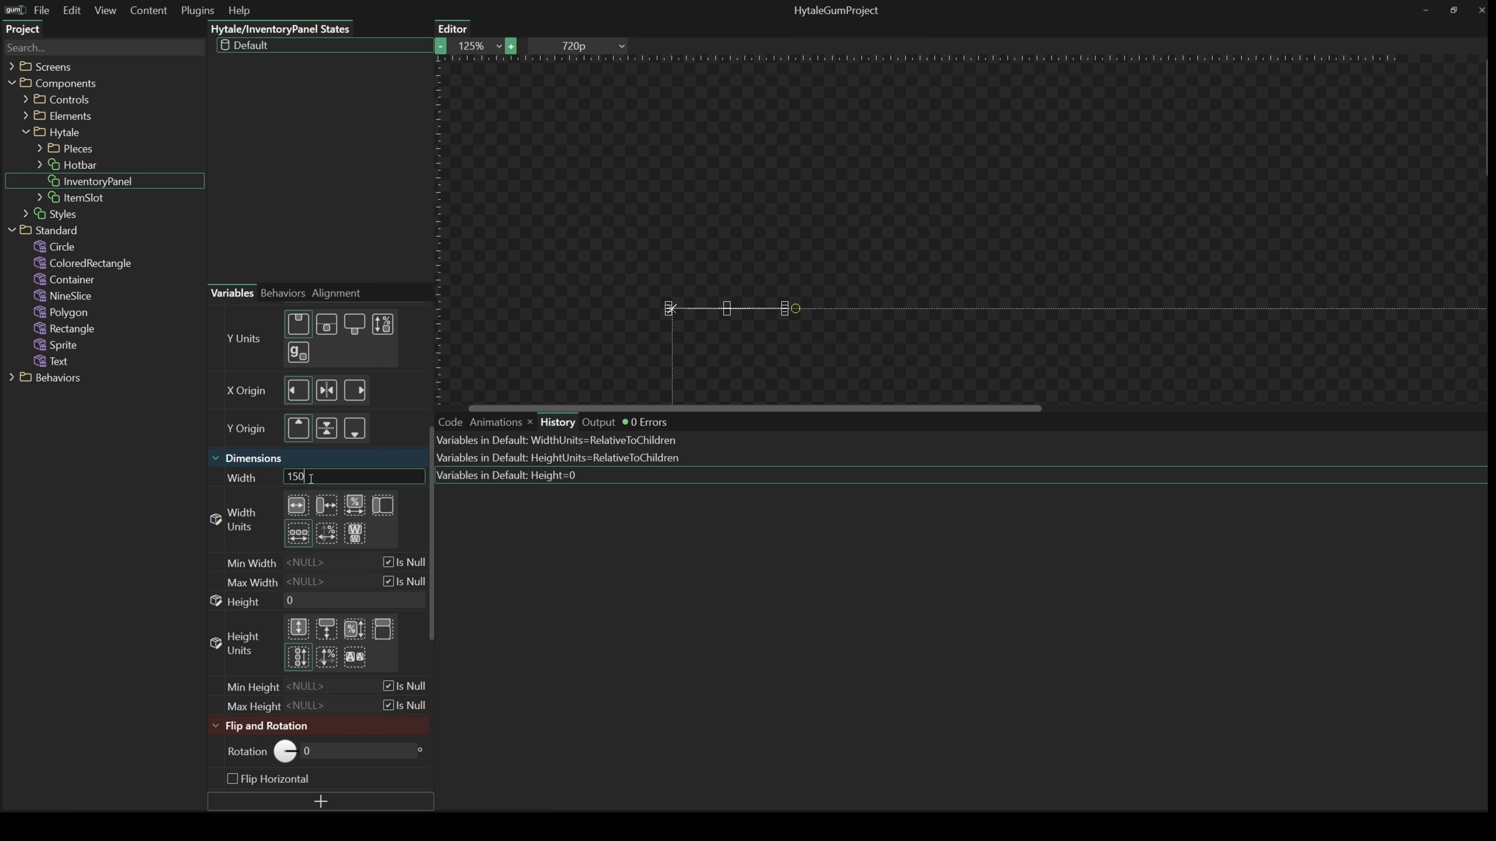
type("0")
left_click(310, 600)
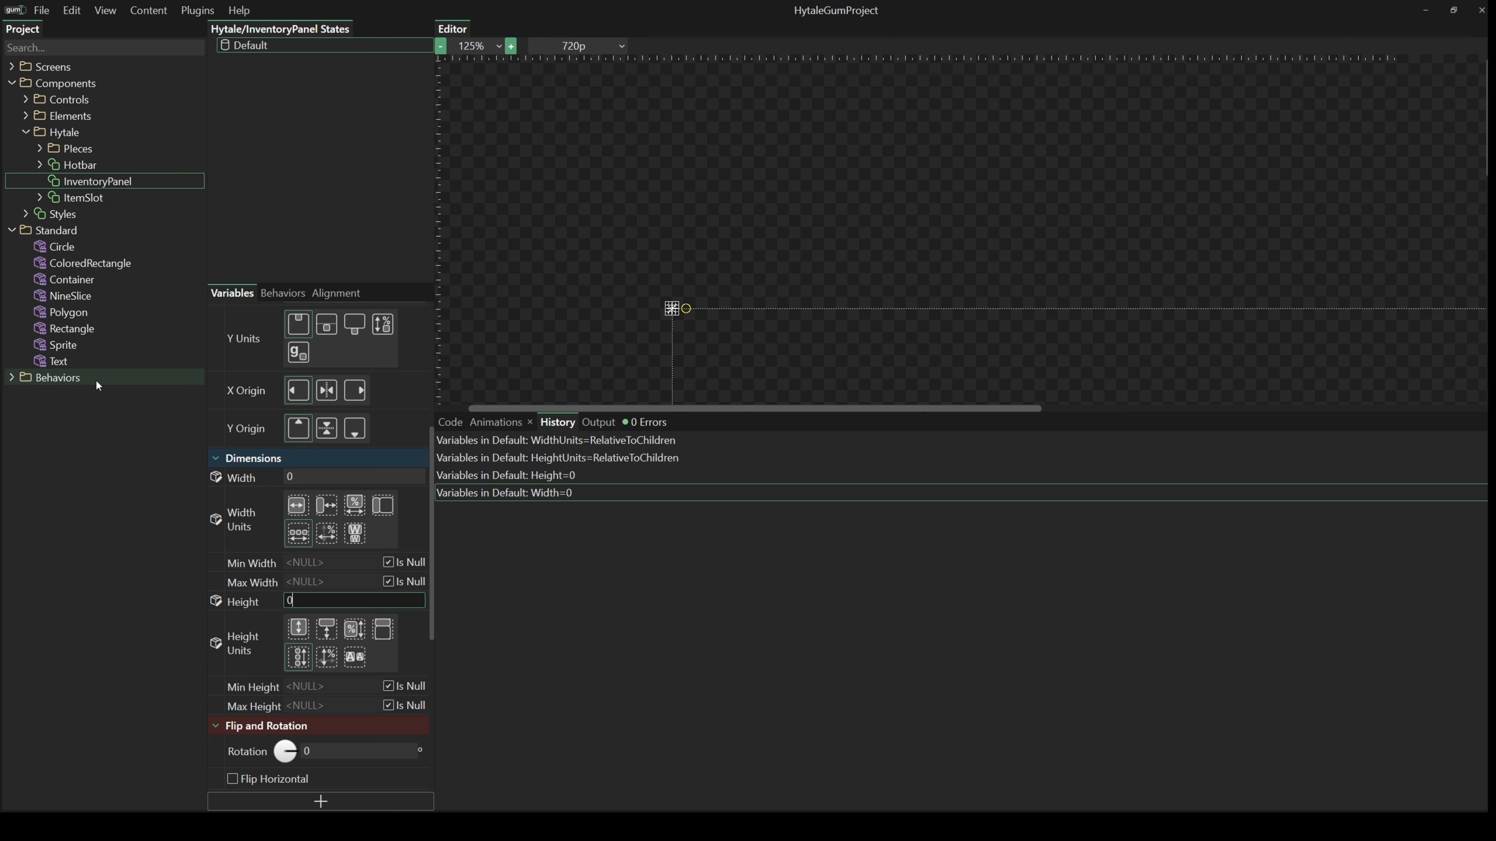
Set InventoryPanel's children layout to a top-to-bottom stack and add an InventoryTitleBar instance to it.
scroll(297, 544, "down", 5)
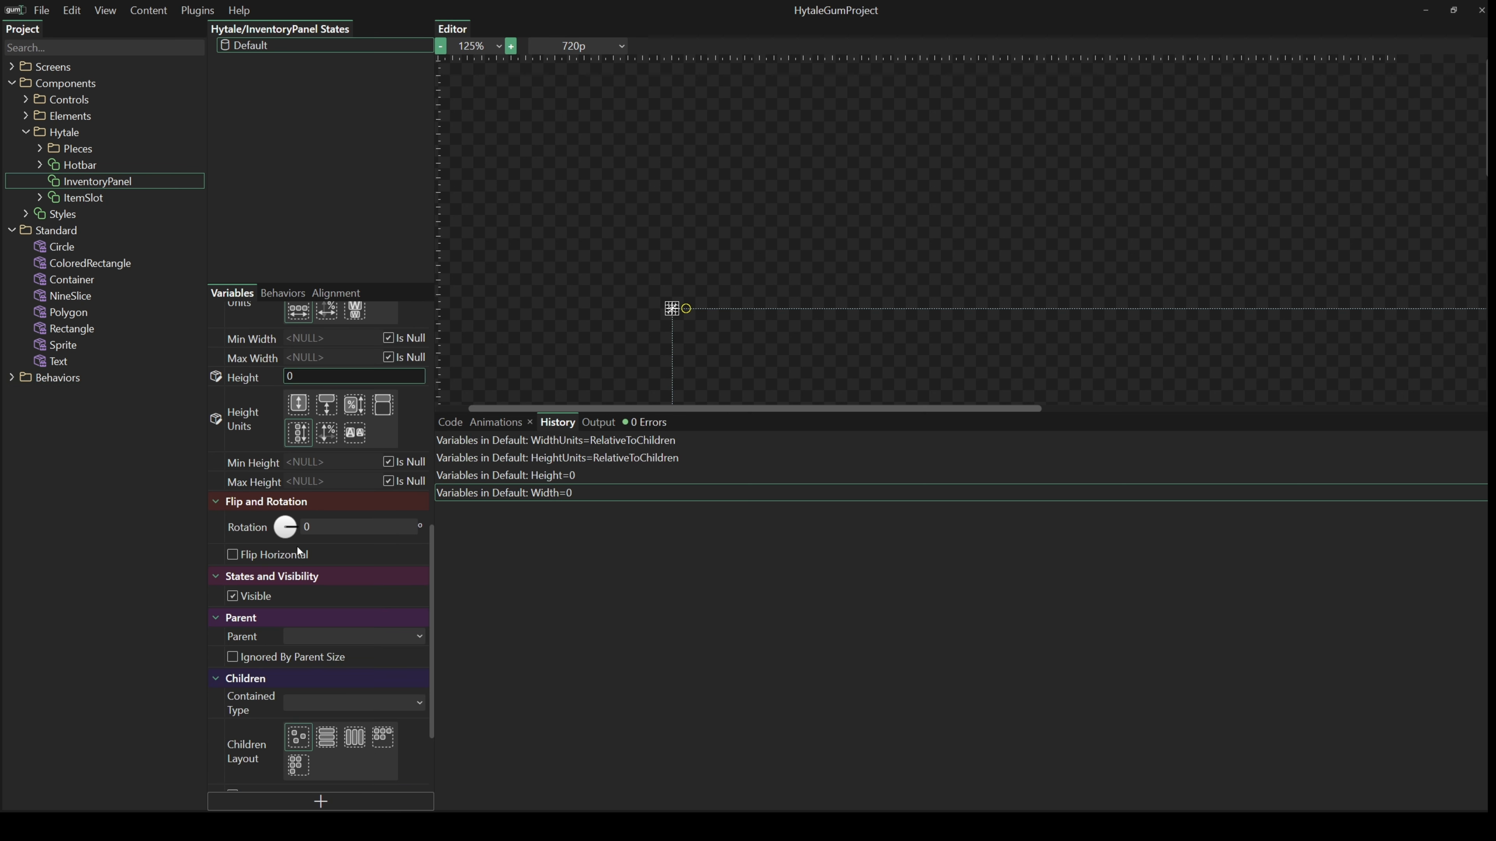
scroll(350, 557, "down", 2)
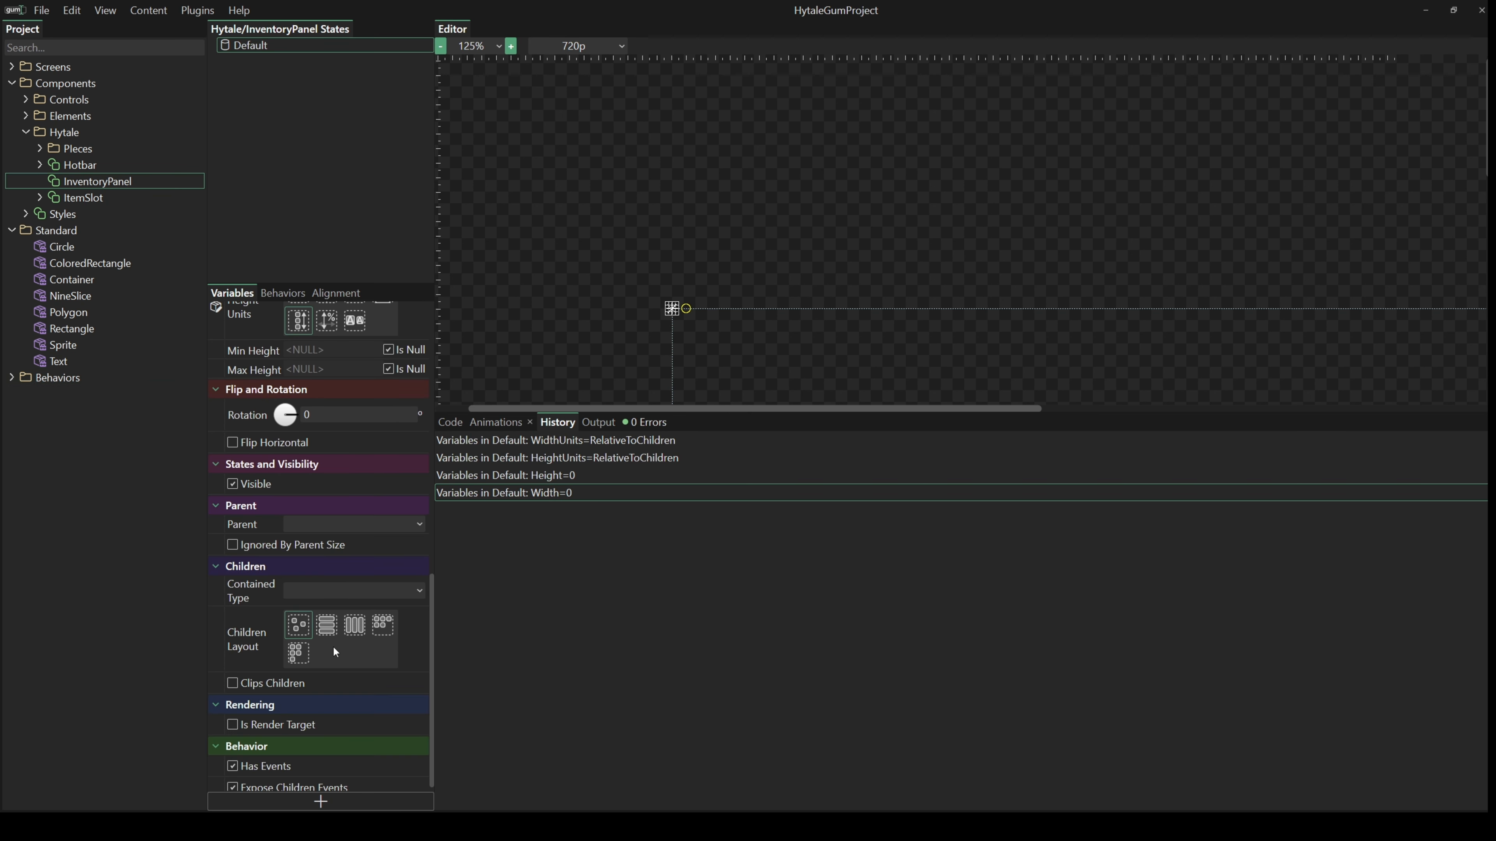
left_click(326, 626)
left_click(39, 149)
left_click_drag(116, 180, 99, 296)
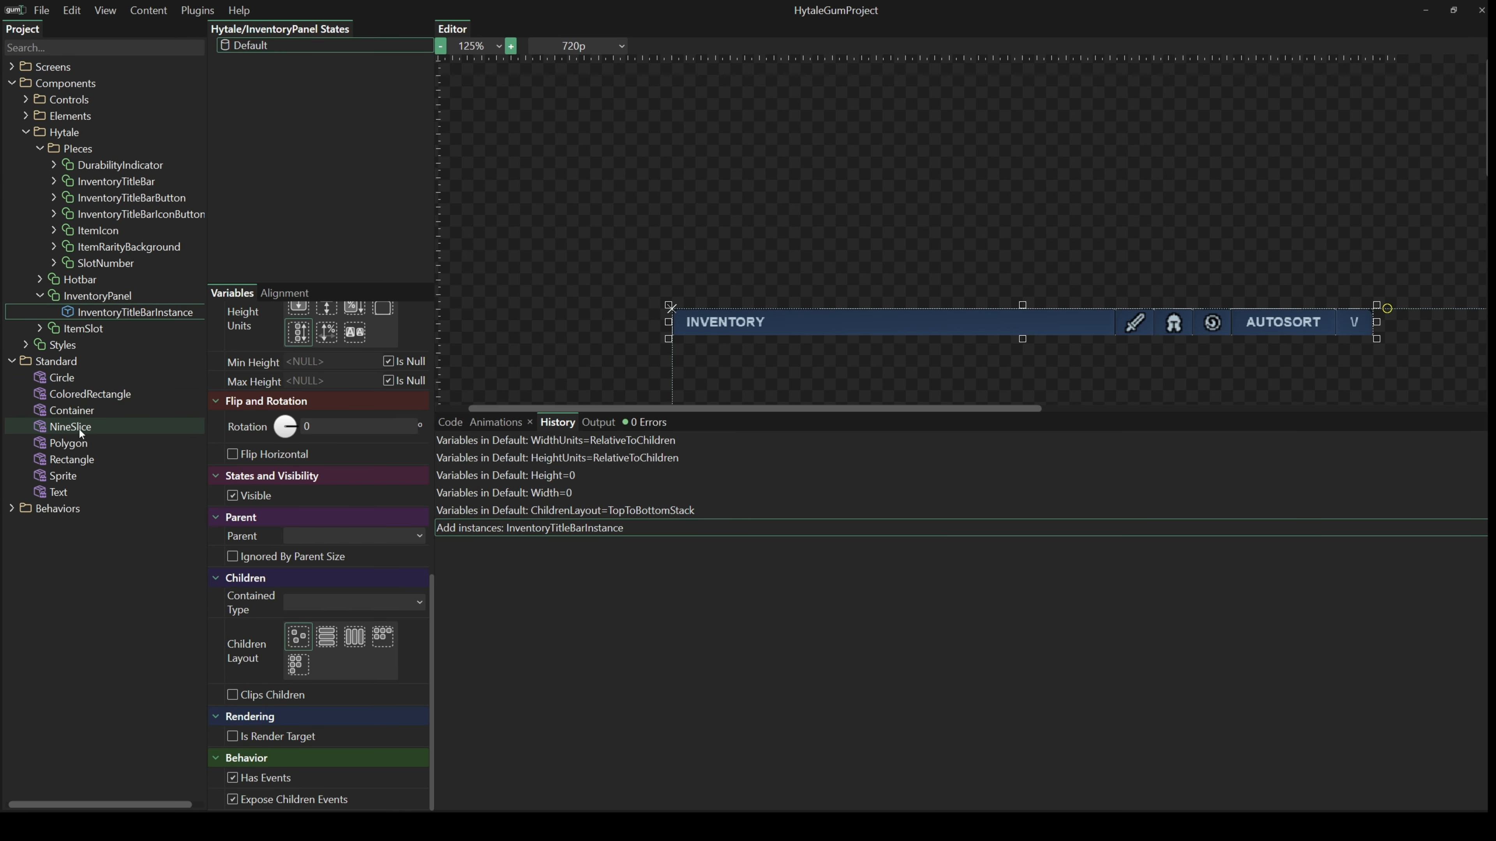
Add a standard Container to InventoryPanel and name it MainContainer.
left_click_drag(68, 412, 100, 298)
key("F2")
type("MainContainer")
key("Return")
Set MainContainer's Width to 0.
scroll(330, 472, "up", 9)
left_click_drag(318, 408, 141, 469)
type("0")
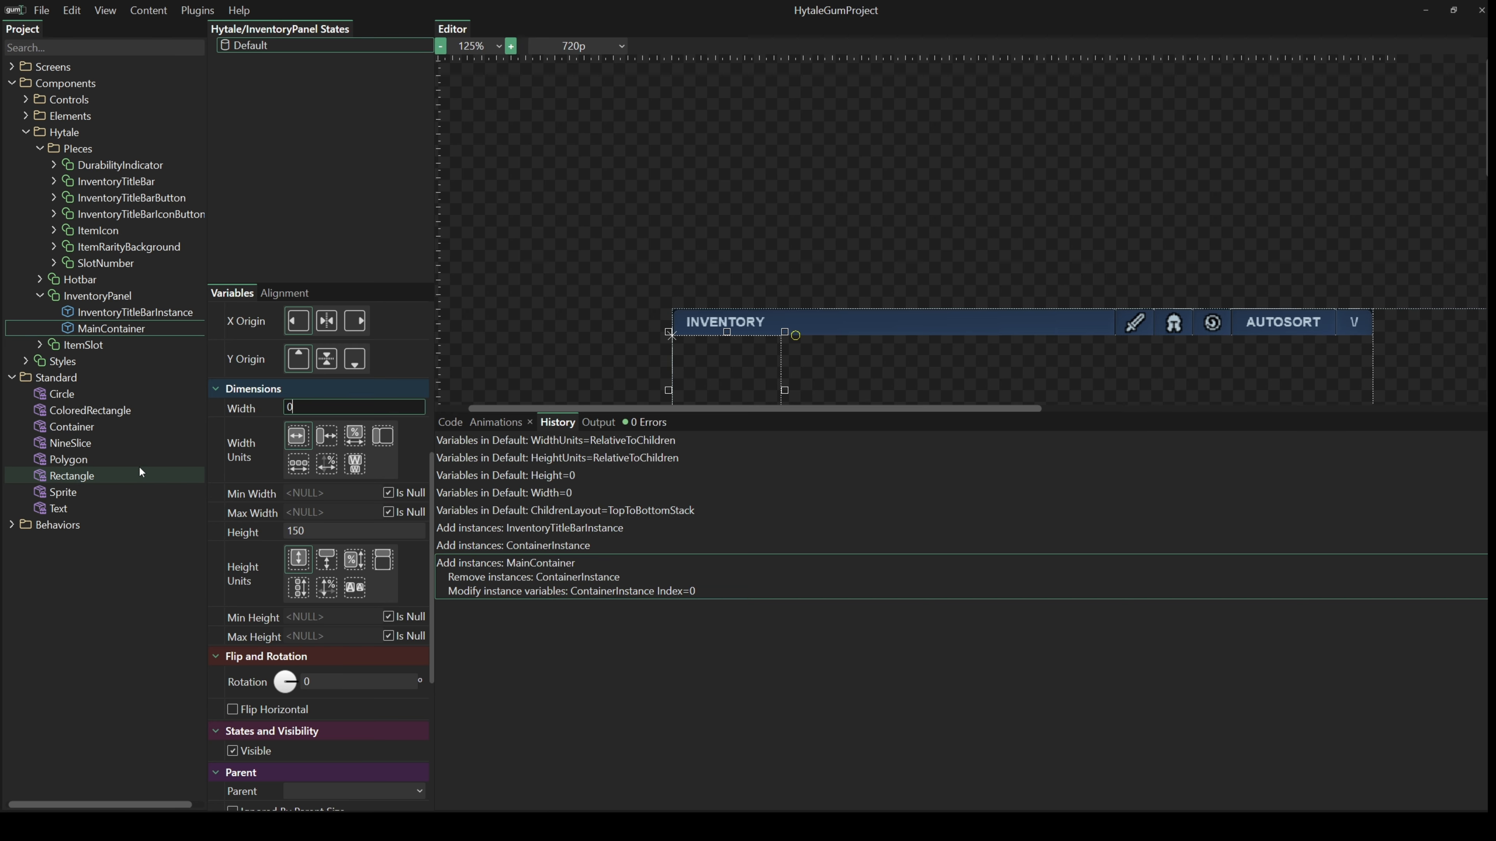